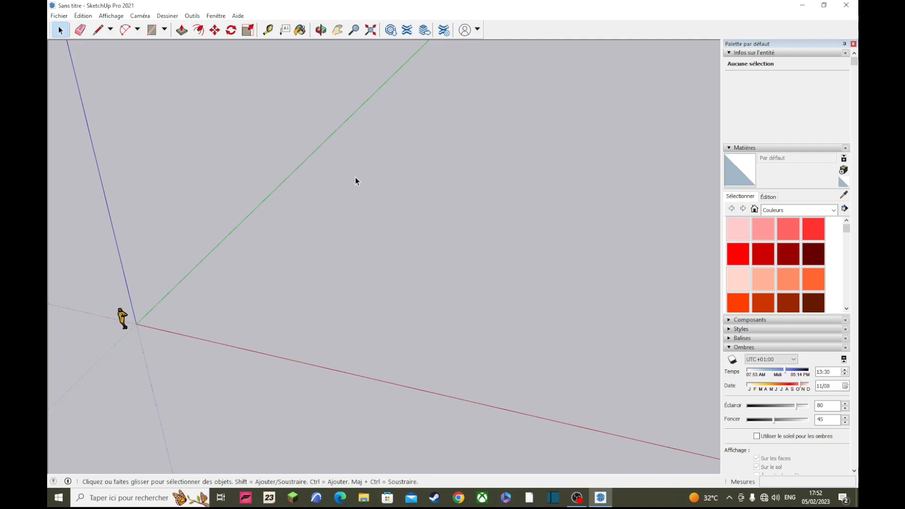
middle_click_drag(380, 181, 386, 256)
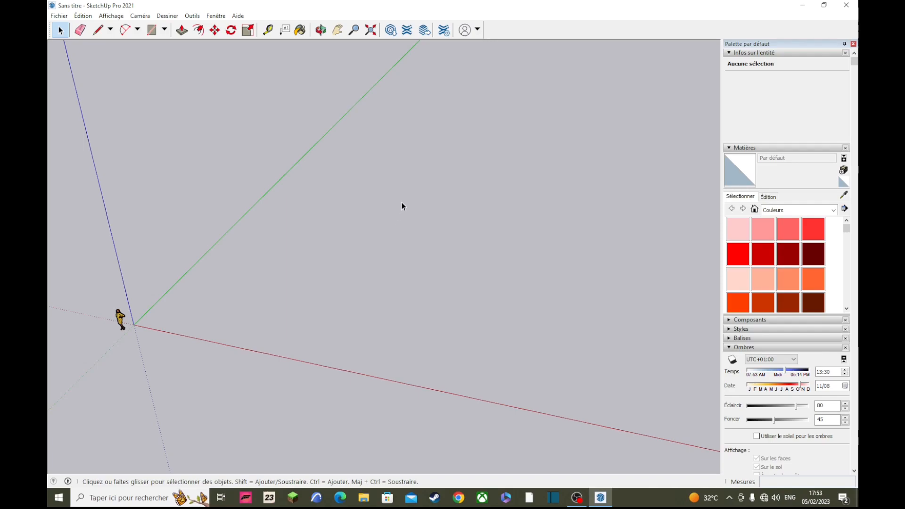
mouse_move(412, 241)
middle_mouse_down()
mouse_move(515, 202)
mouse_move(461, 174)
mouse_move(468, 142)
mouse_move(545, 111)
mouse_move(480, 105)
mouse_move(427, 144)
mouse_move(410, 192)
mouse_move(414, 219)
mouse_move(445, 223)
mouse_move(562, 167)
mouse_move(400, 160)
mouse_move(352, 176)
mouse_move(468, 208)
mouse_move(554, 186)
middle_mouse_up()
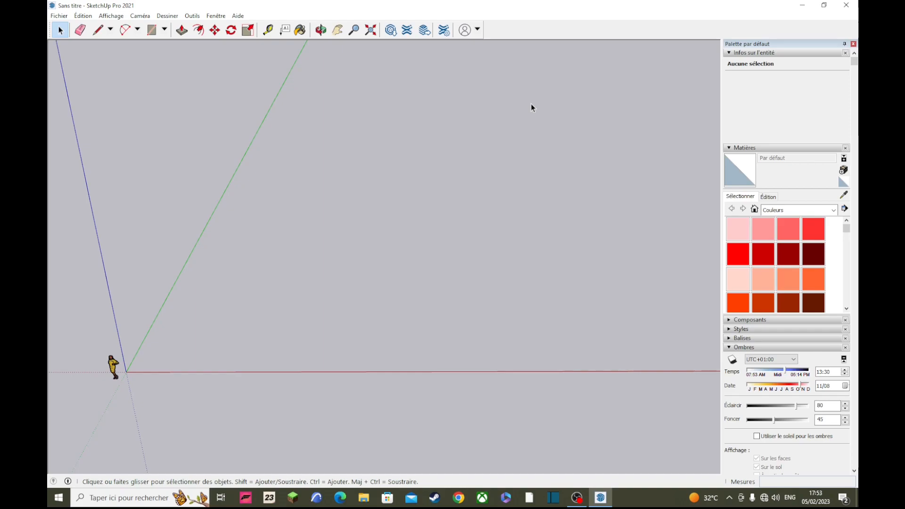
middle_click_drag(516, 123, 338, 148)
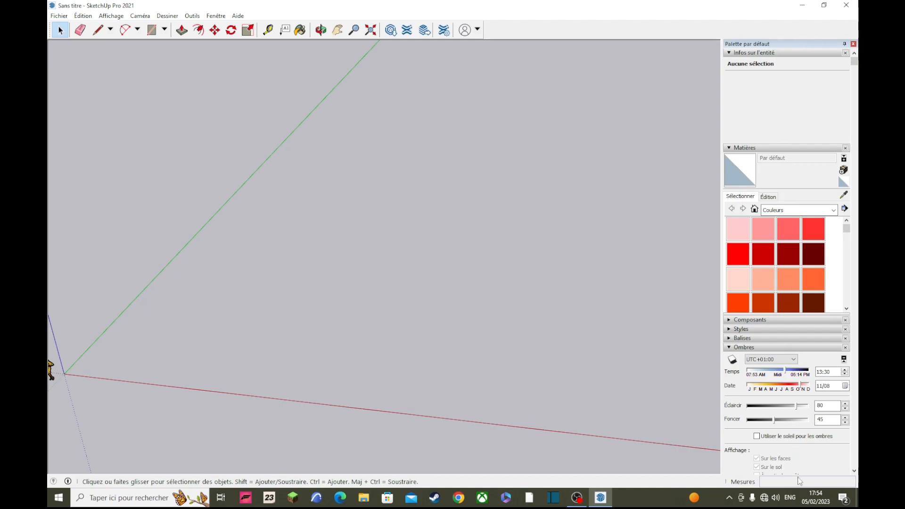
Collapse the Matières, Instructeur, Ombres and Infos sur l'entité sections of the default tray
scroll(780, 236, "down", 15)
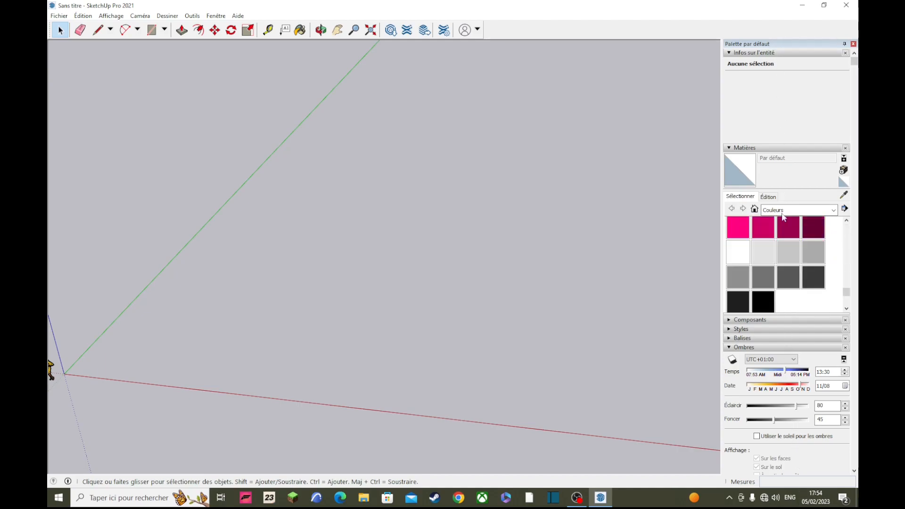
left_click(768, 149)
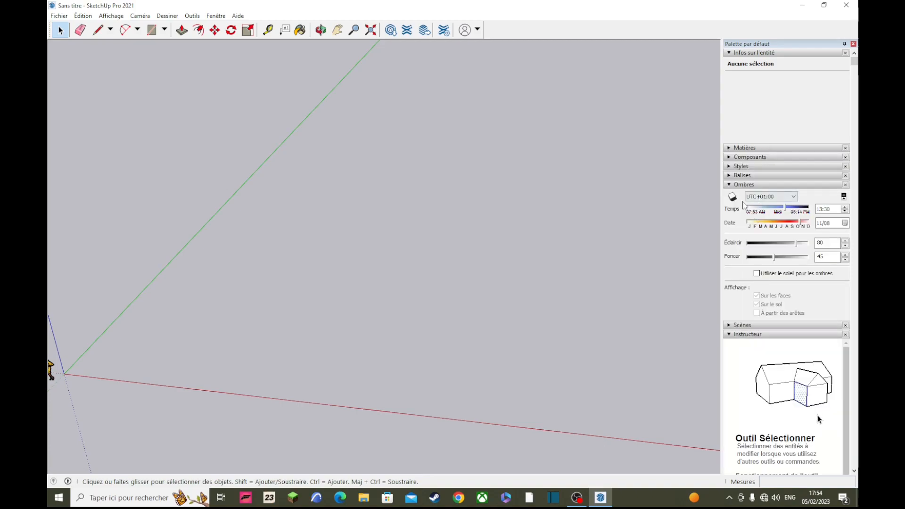
left_click(744, 334)
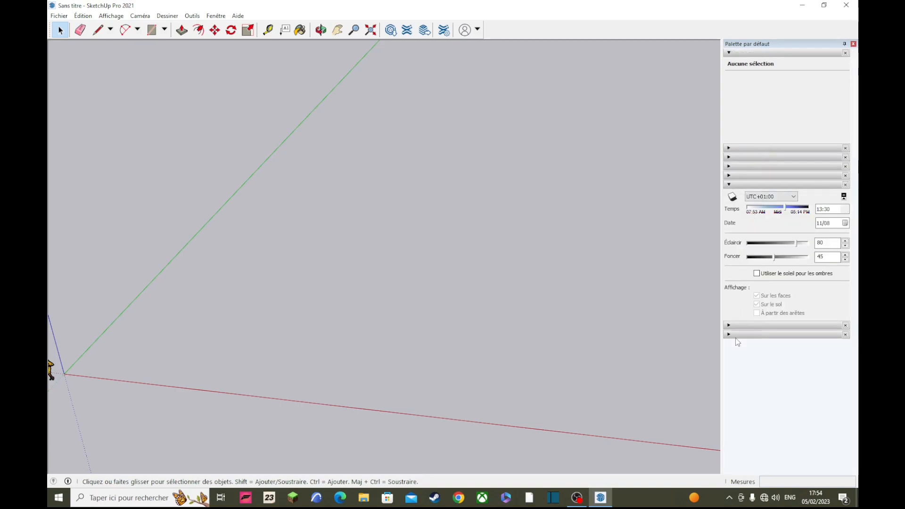
left_click(756, 184)
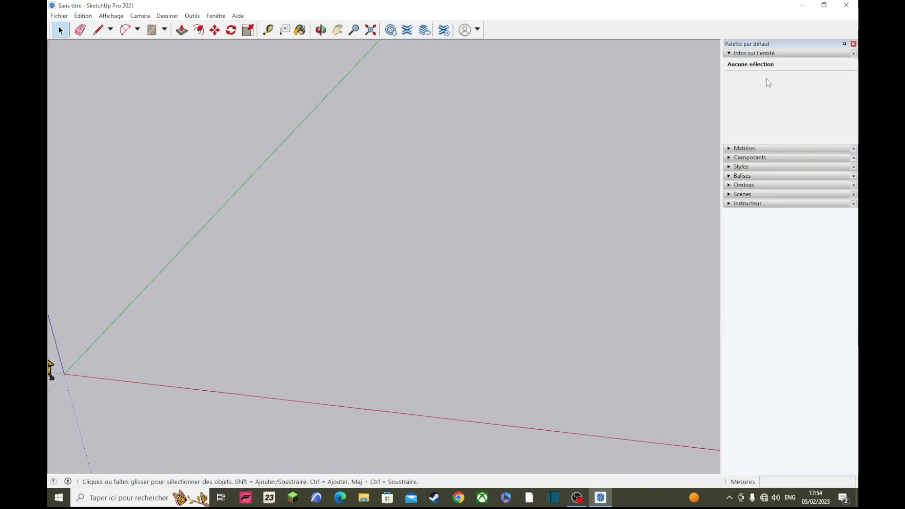
left_click(759, 54)
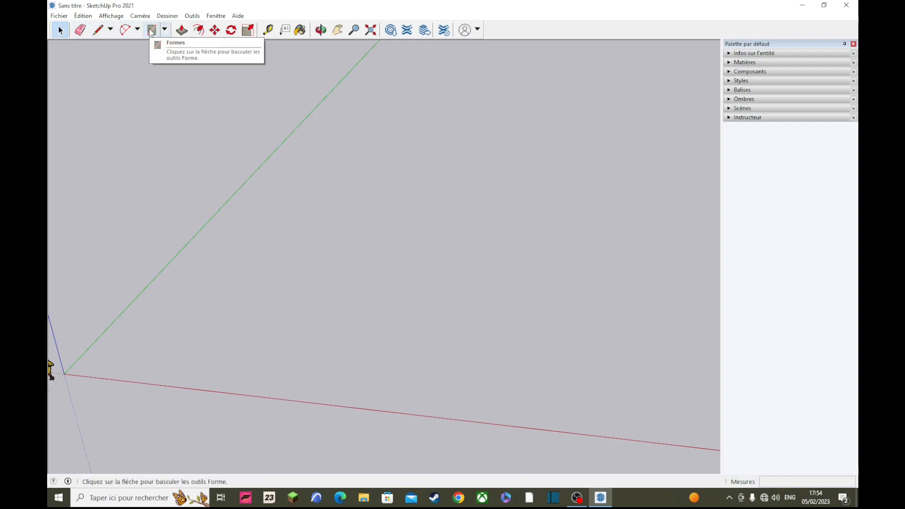
Draw a ground rectangle about 30.35 m by 33.91 m between the red and green axes
left_click(165, 31)
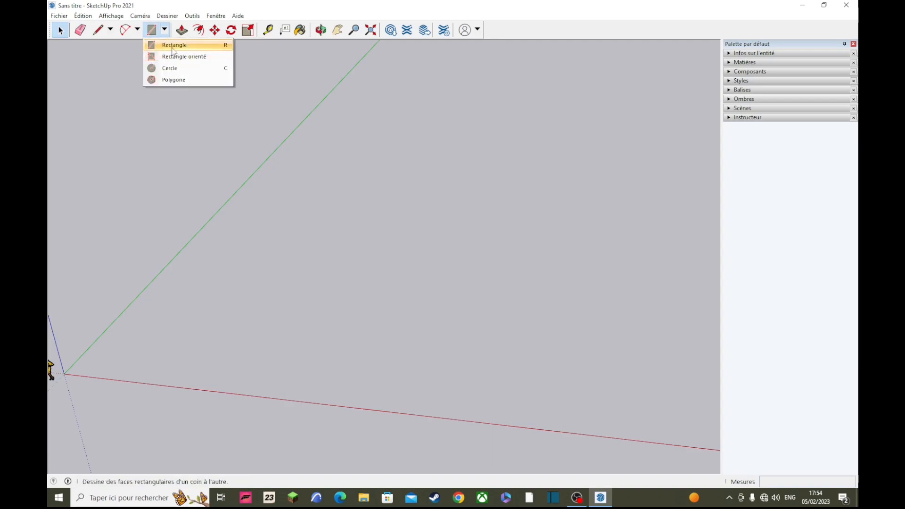
left_click(175, 45)
left_click(245, 341)
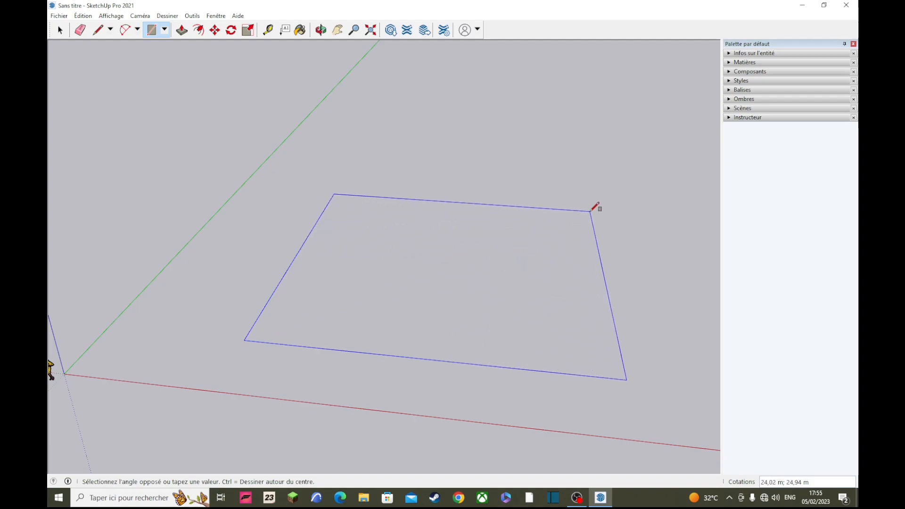
left_click(652, 175)
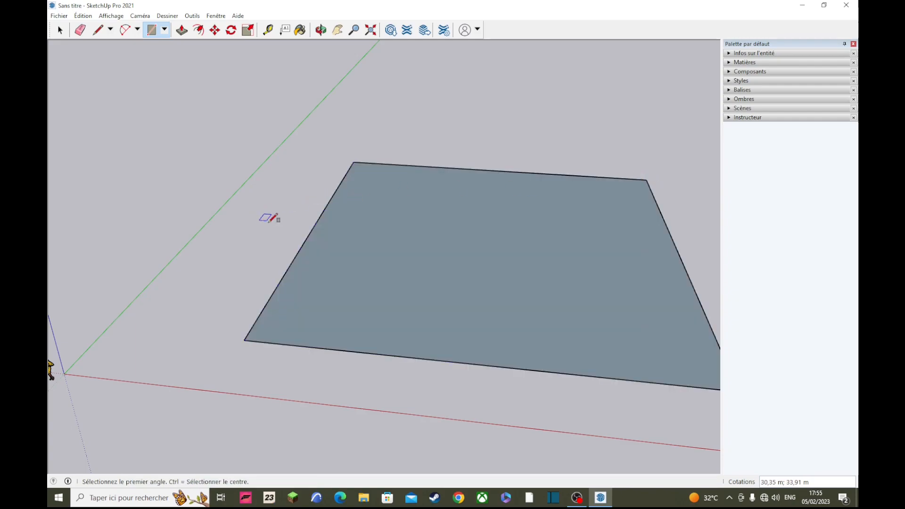
middle_click_drag(263, 193, 355, 254)
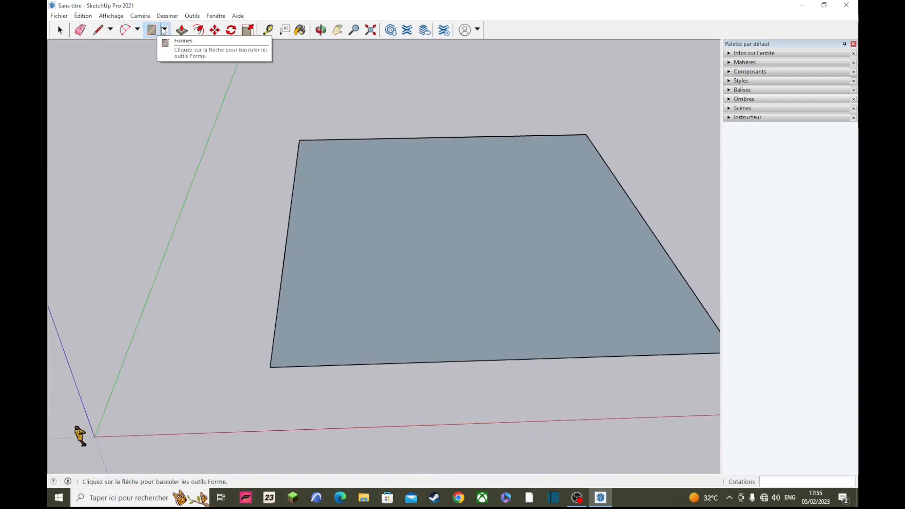
left_click(165, 30)
left_click(183, 57)
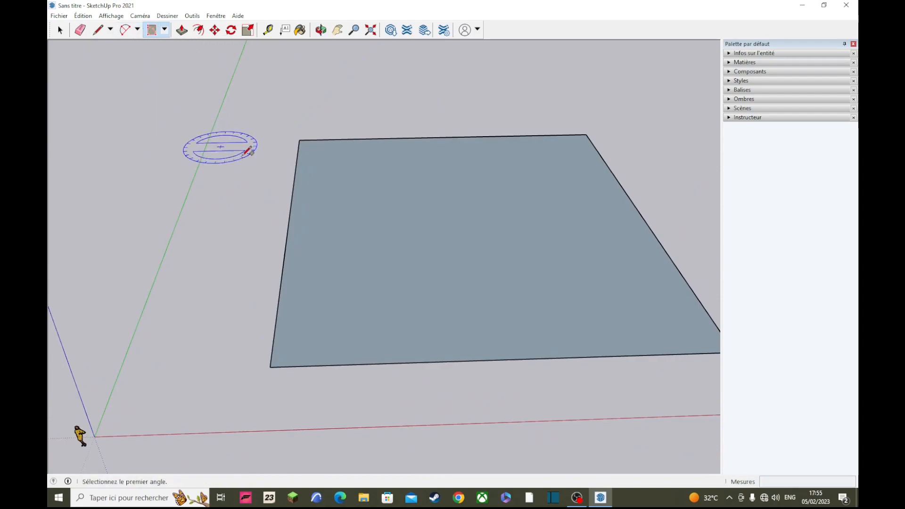
middle_click_drag(454, 176, 428, 265)
left_click(423, 300)
left_click(605, 361)
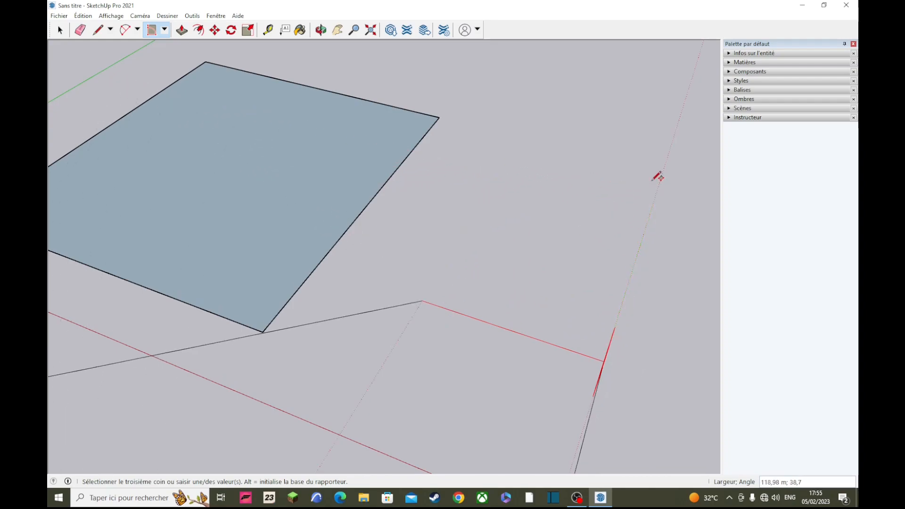
middle_click_drag(661, 166, 560, 265)
scroll(560, 265, "down", 3)
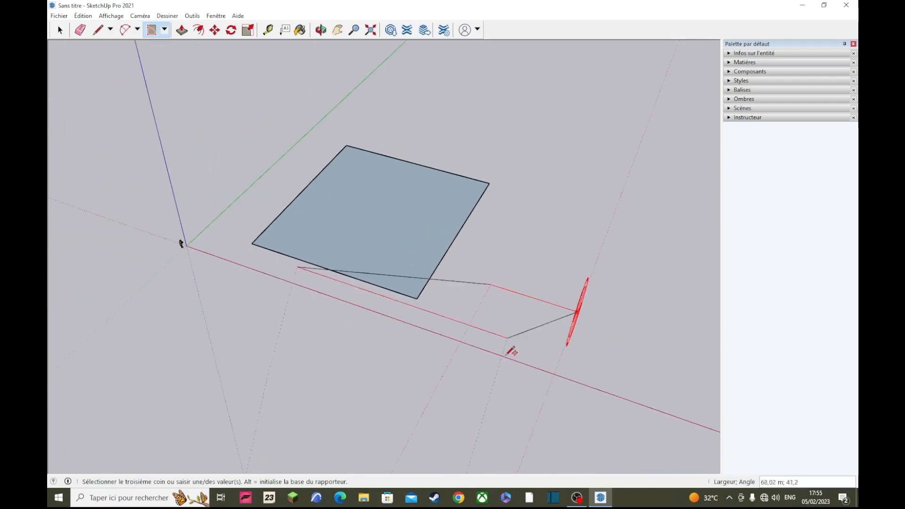
key("Escape")
Draw an upright rotated rectangle about 5.49 m by 18.18 m beside the ground rectangle, crossing the red axis
scroll(504, 290, "up", 3)
left_click(491, 289)
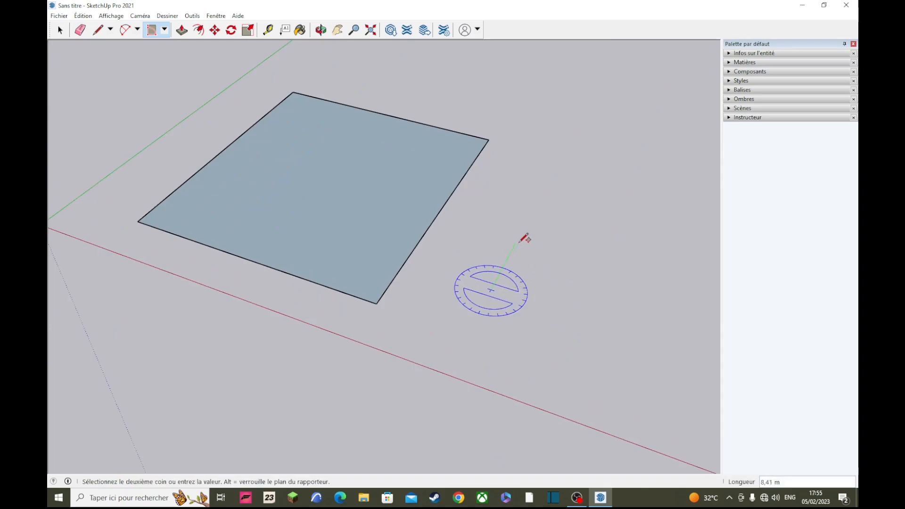
left_click(497, 249)
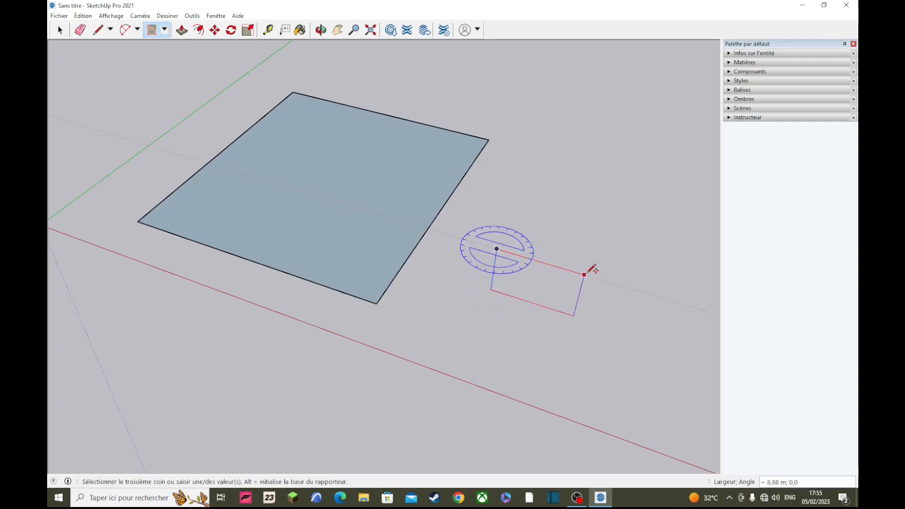
scroll(627, 278, "down", 2)
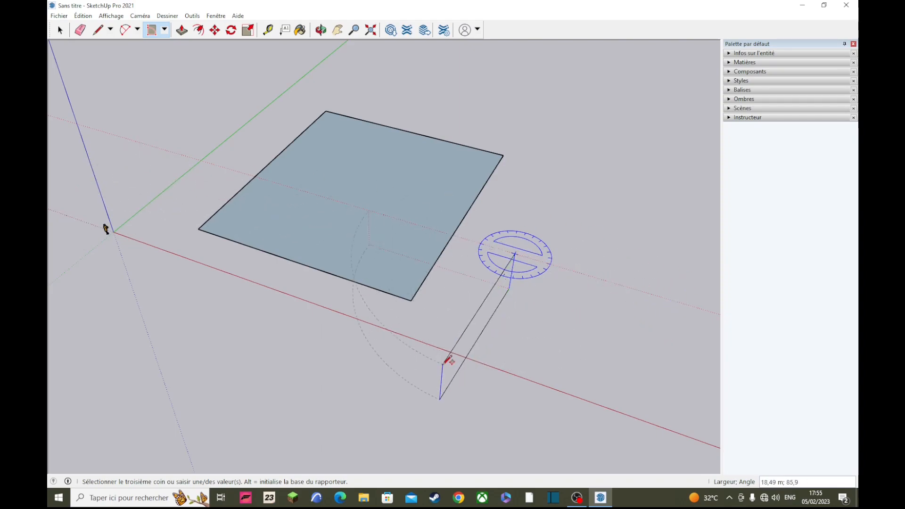
left_click(452, 362)
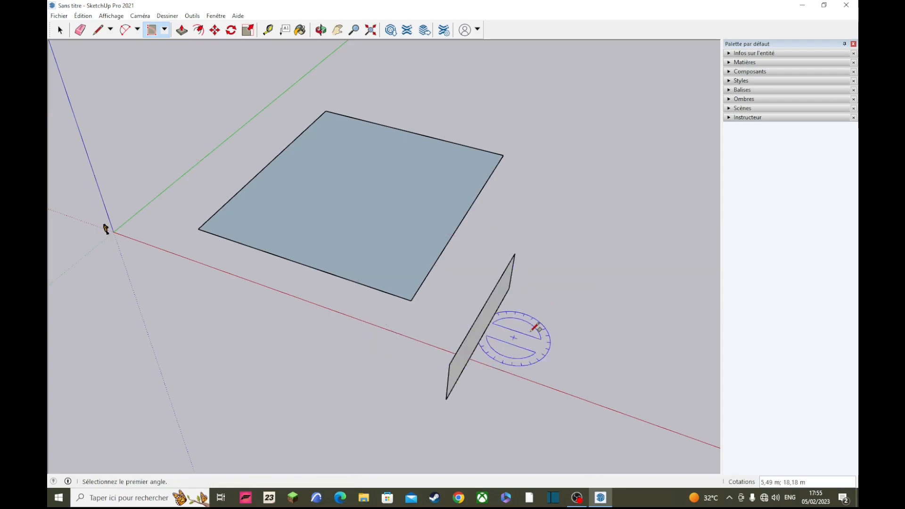
Draw a second upright rotated rectangle with a 15 m base along the green direction and a height of about 9.27 m
middle_click_drag(535, 347, 319, 299)
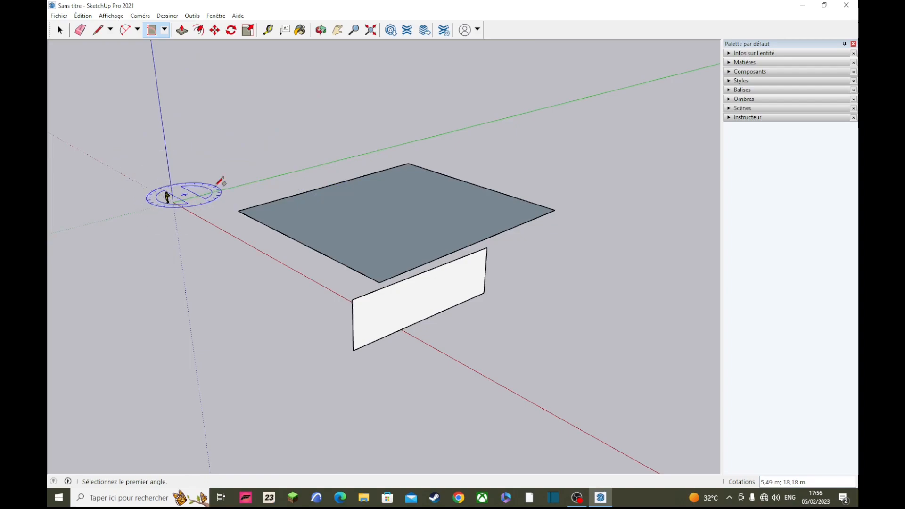
left_click(546, 338)
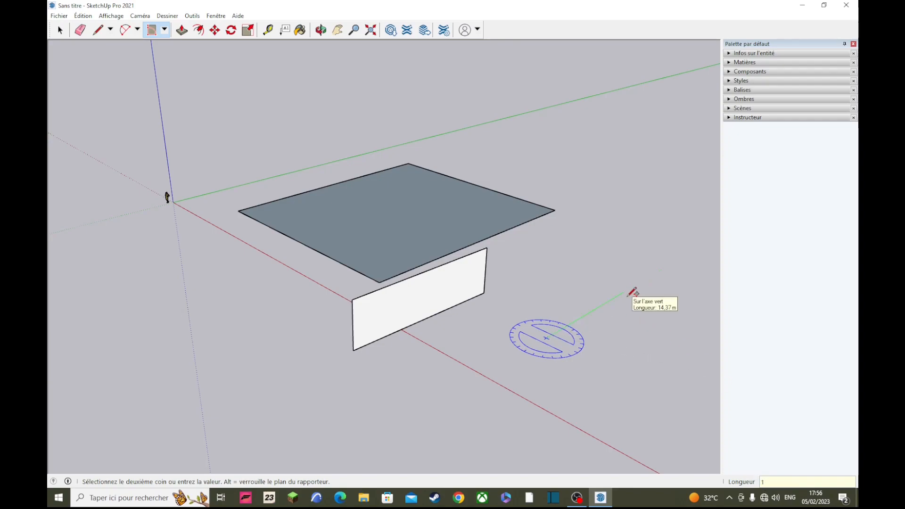
key("Return")
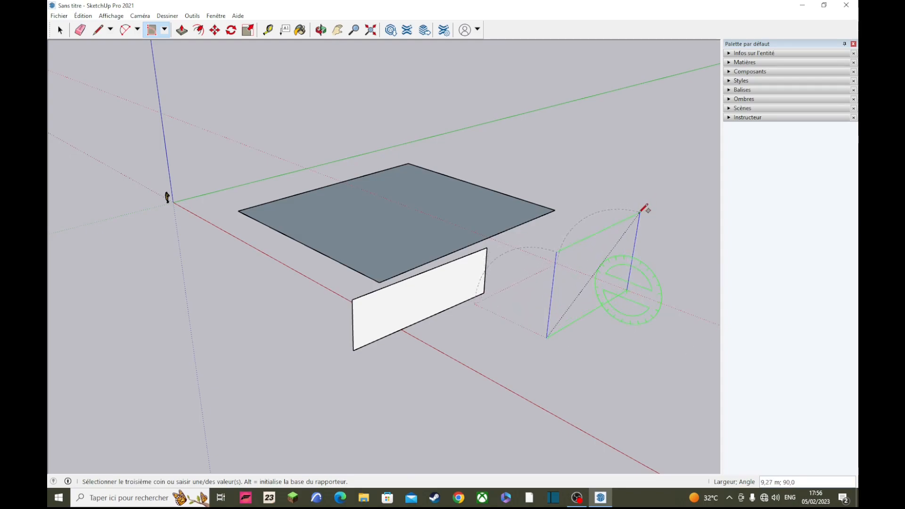
left_click(640, 211)
Draw a circle with a 15 m radius on the ground, overlapping the far corner of the ground rectangle
middle_click_drag(641, 303, 420, 226)
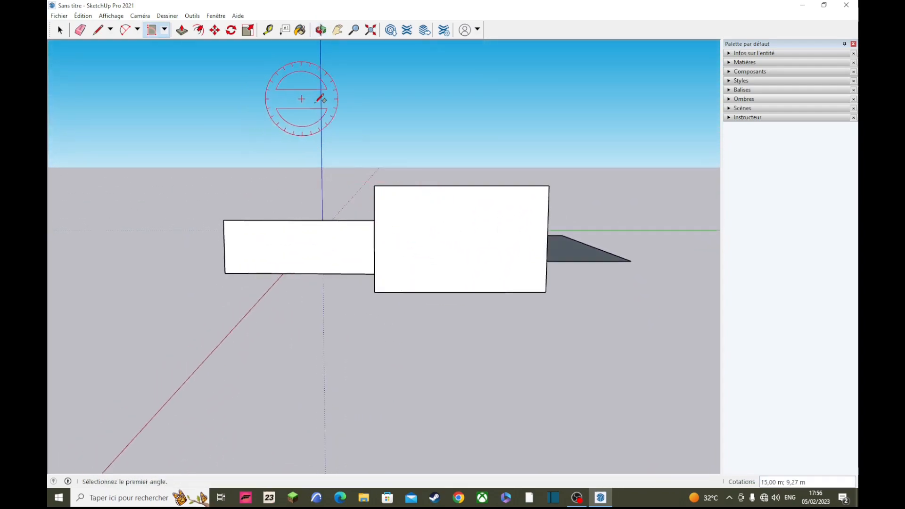
middle_click_drag(490, 309, 476, 330)
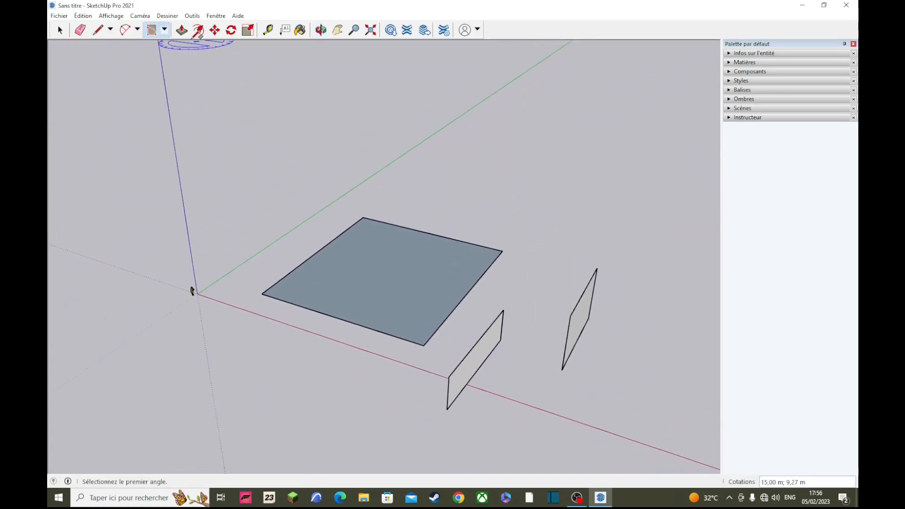
left_click(164, 29)
left_click(191, 69)
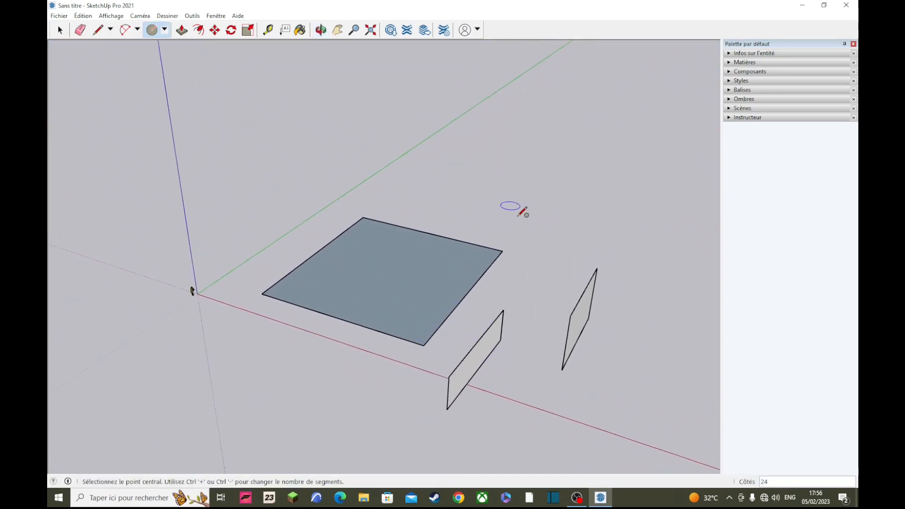
left_click(515, 230)
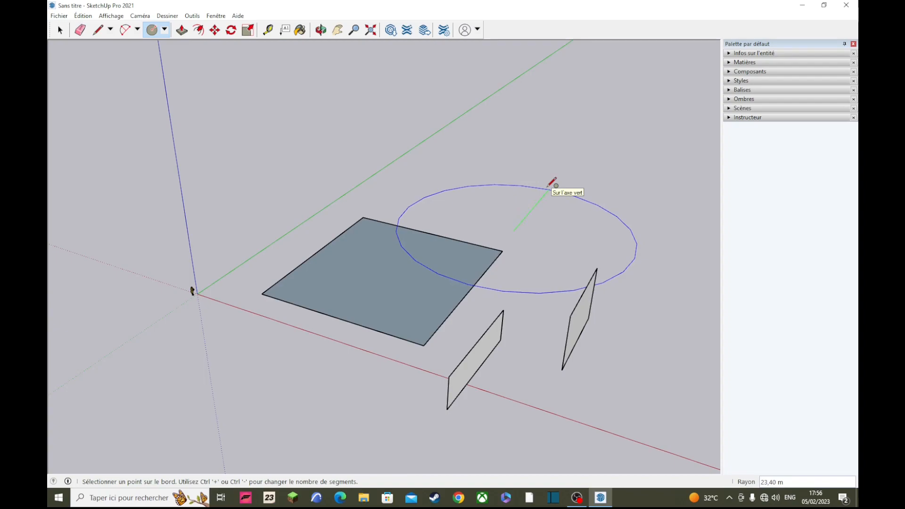
key("Return")
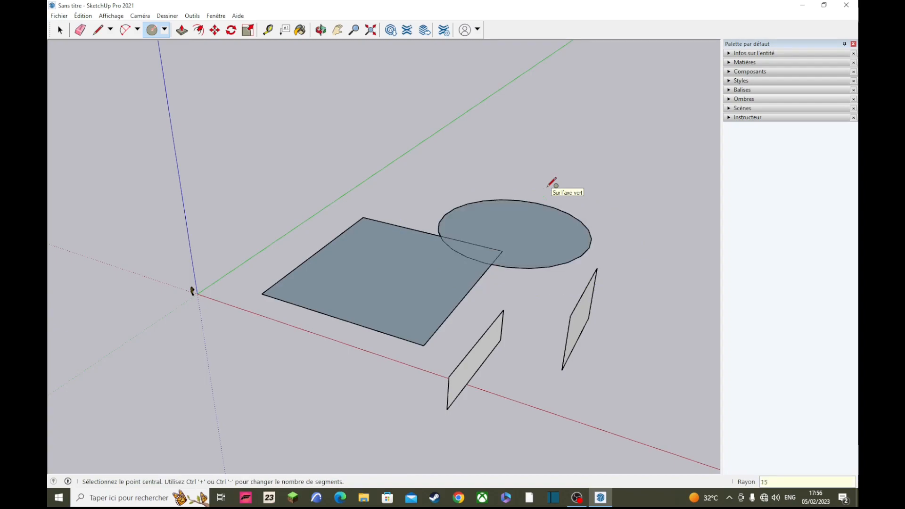
Draw a six-sided polygon with a radius of about 52.84 m on the ground around the circle
scroll(477, 232, "up", 4)
scroll(556, 233, "down", 4)
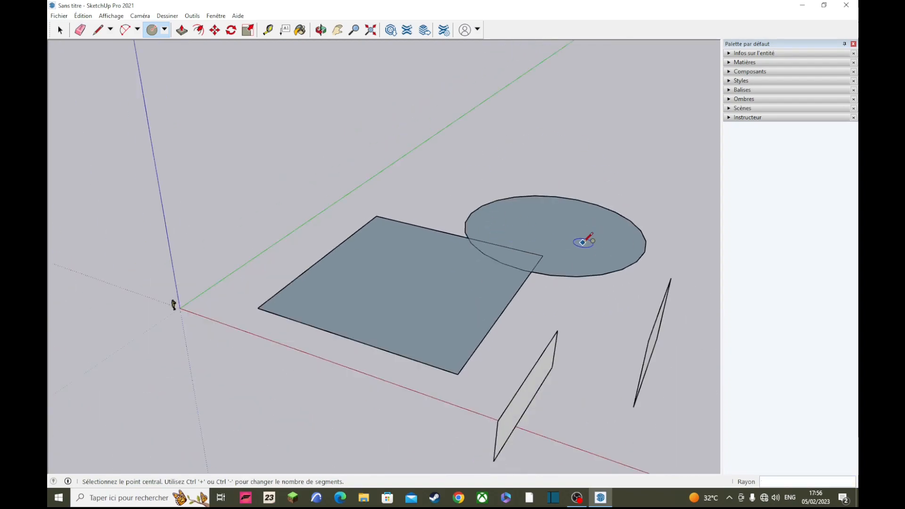
left_click(164, 29)
left_click(197, 81)
left_click(459, 193)
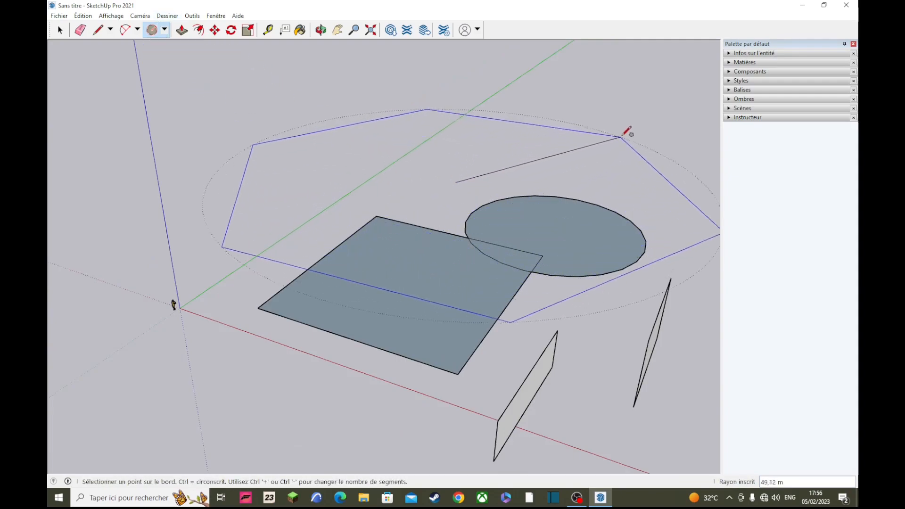
left_click(632, 132)
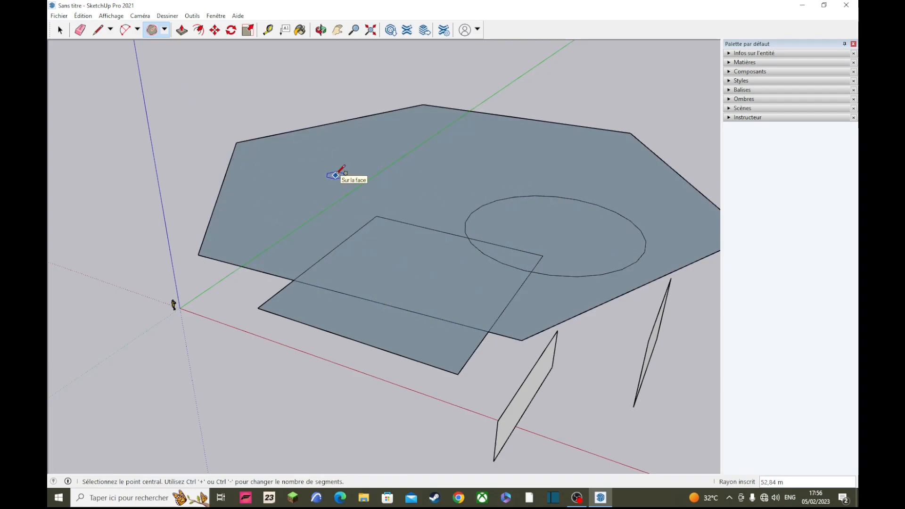
Select everything in the model, including the scale figure, and delete it
left_click(59, 30)
scroll(434, 222, "down", 3)
scroll(514, 273, "up", 2)
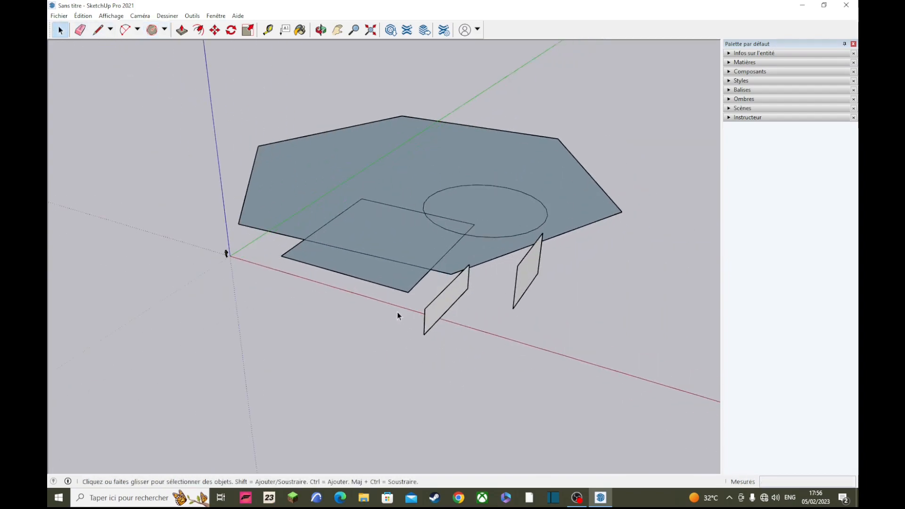
key("ctrl+a")
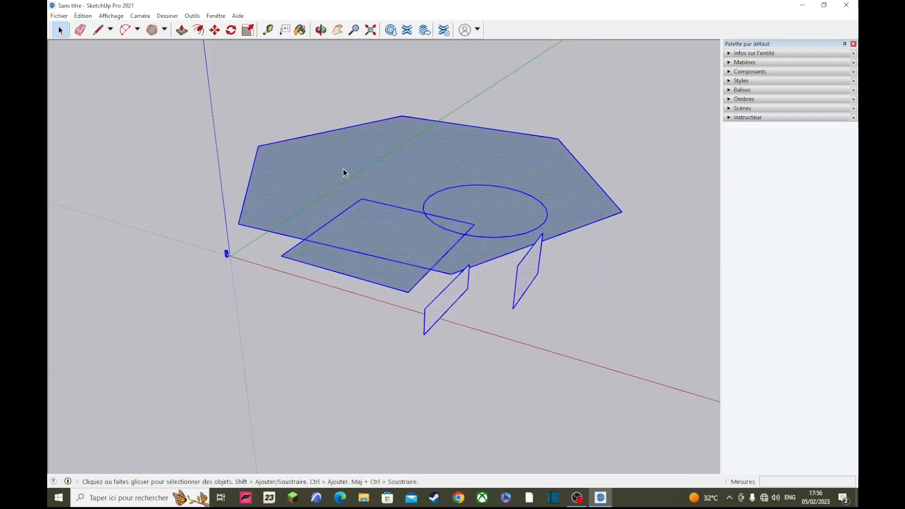
key("Delete")
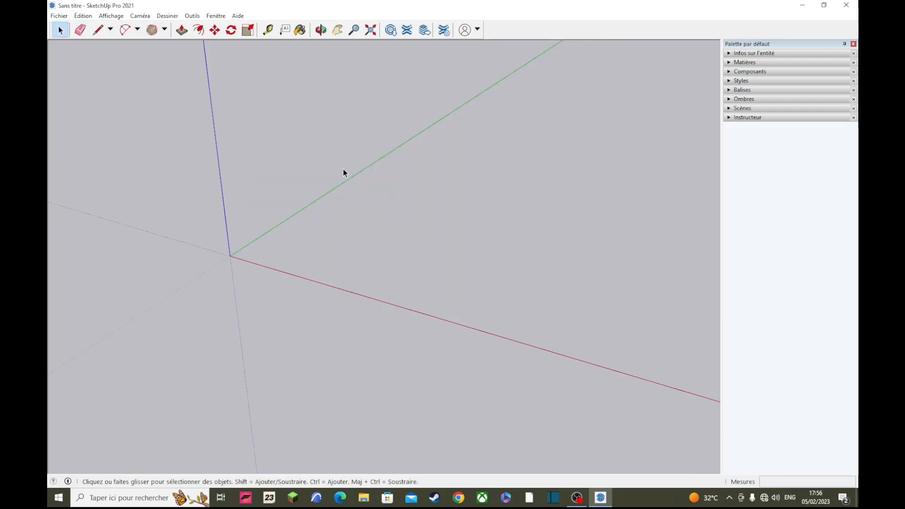
Draw a centre-point arc sweeping 90° on the ground, with its centre and start point lined up parallel to the red axis
left_click(165, 30)
left_click(178, 45)
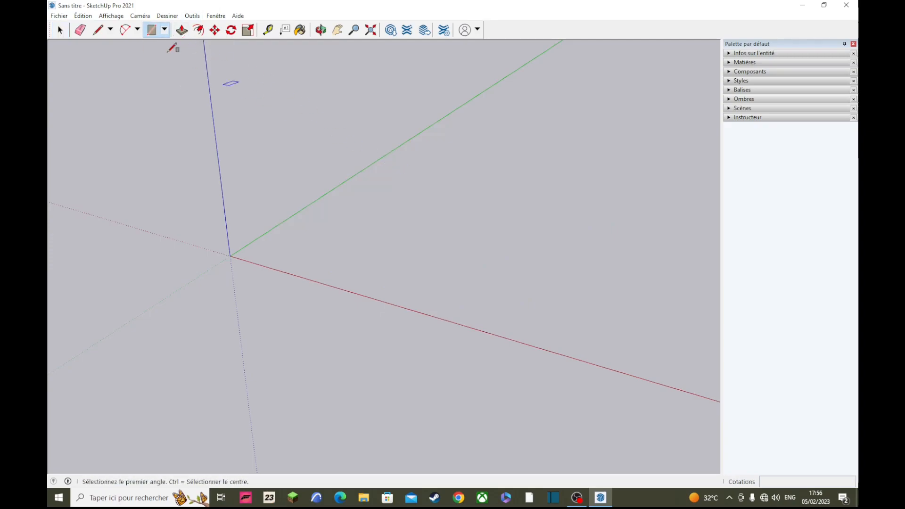
left_click(137, 29)
left_click(145, 44)
left_click(390, 285)
left_click(501, 315)
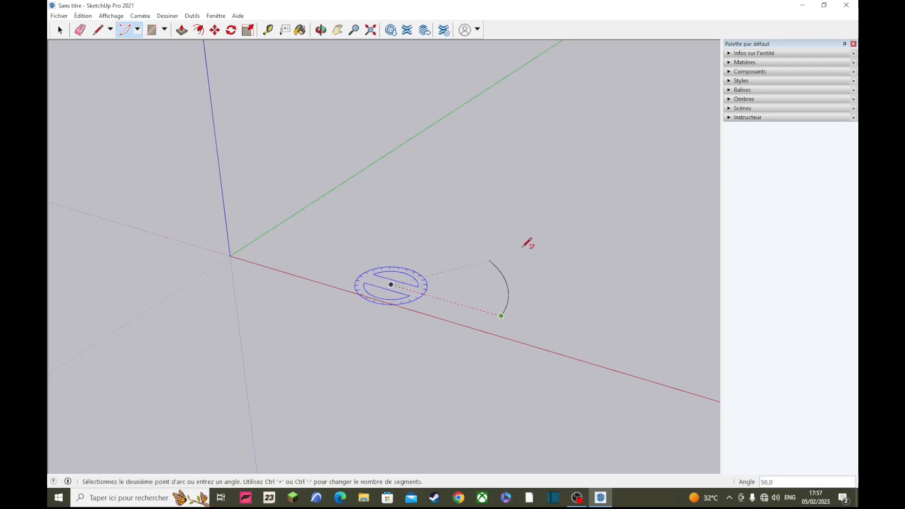
left_click(436, 234)
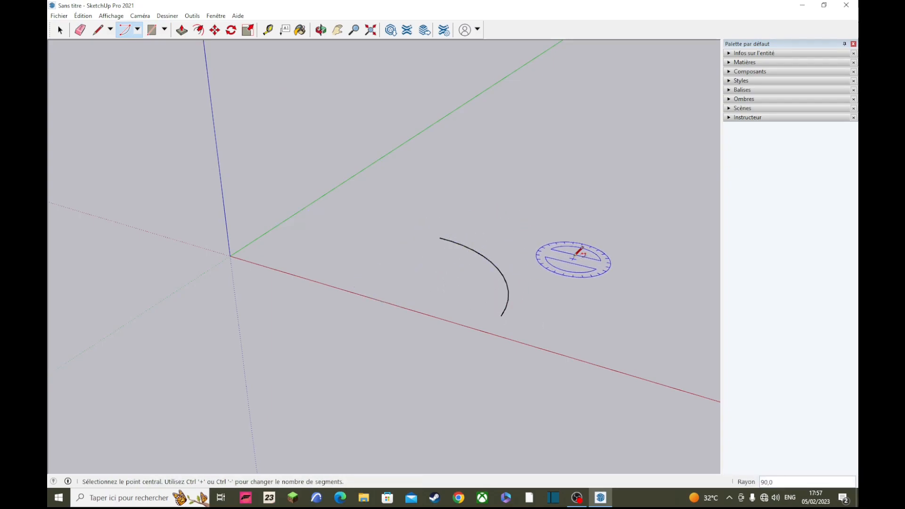
Draw two more centre-point arcs behind the first: one of 90°, and one of 120° centred on that 90° arc's start point
left_click(482, 237)
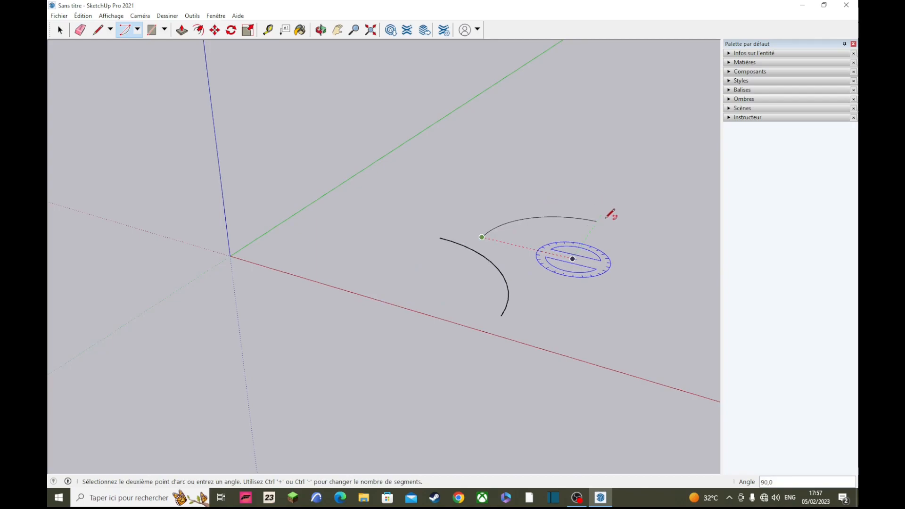
left_click(607, 217)
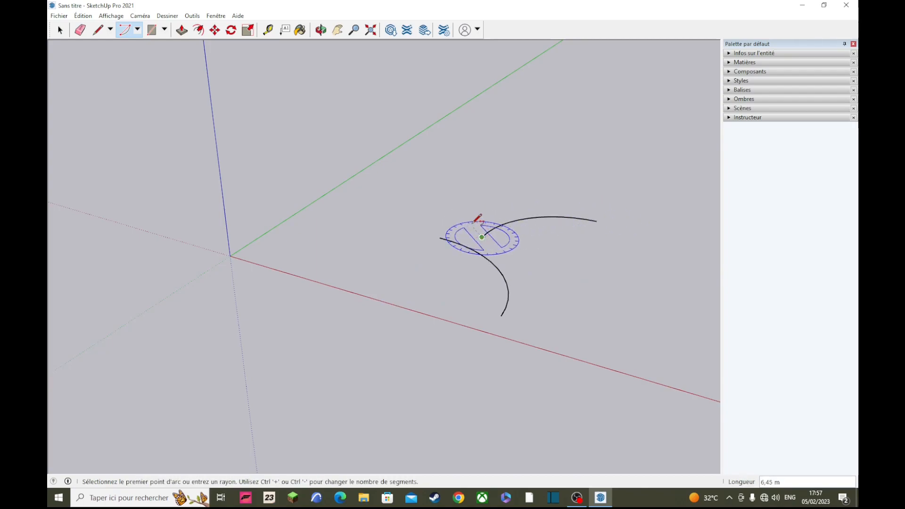
left_click(395, 215)
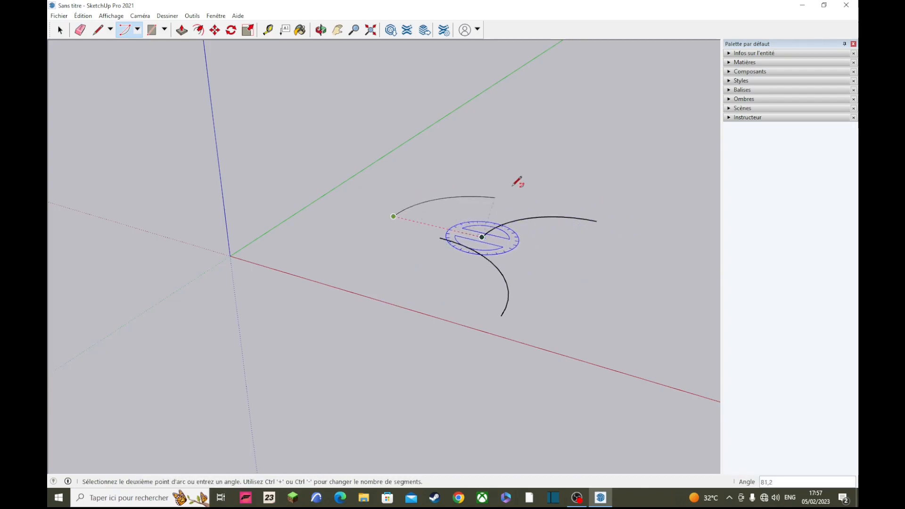
left_click(555, 214)
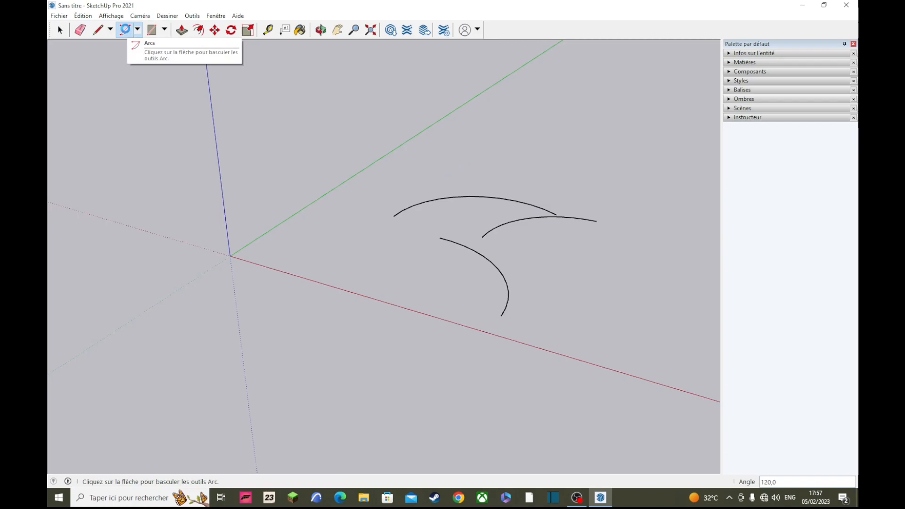
left_click(137, 30)
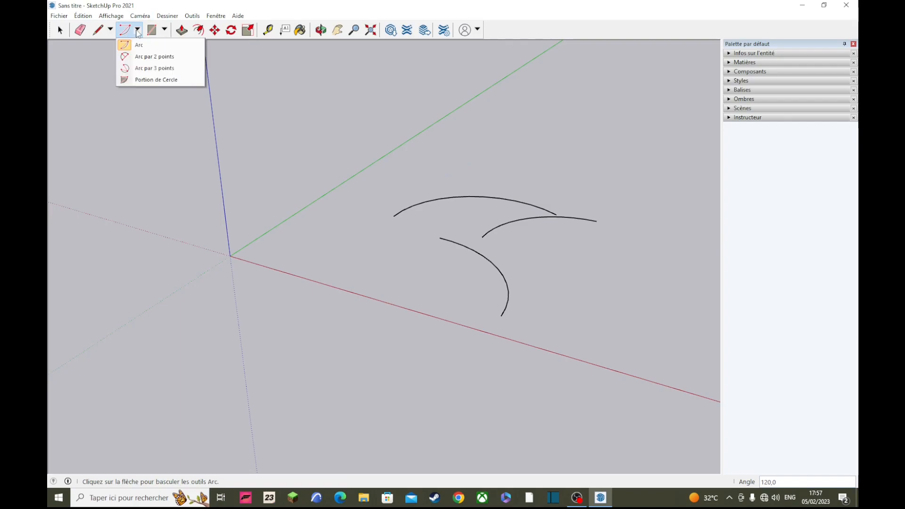
left_click(144, 59)
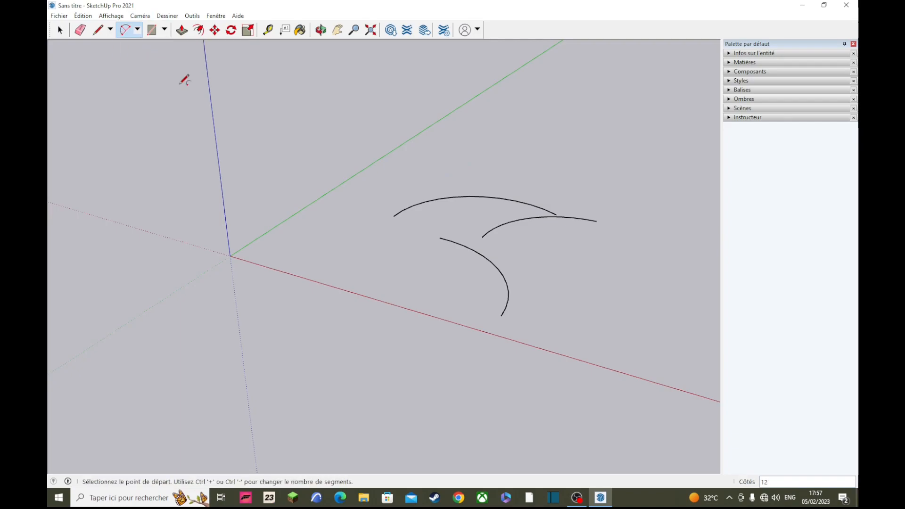
left_click(296, 248)
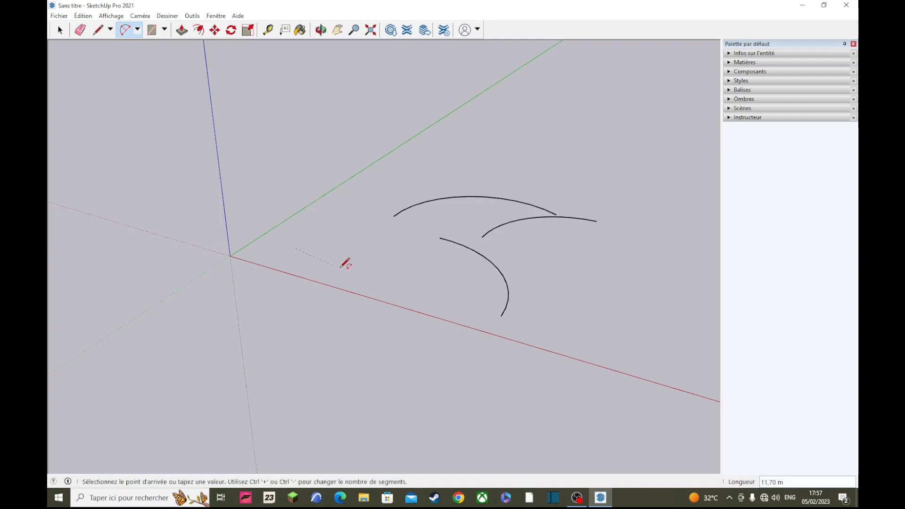
left_click(446, 287)
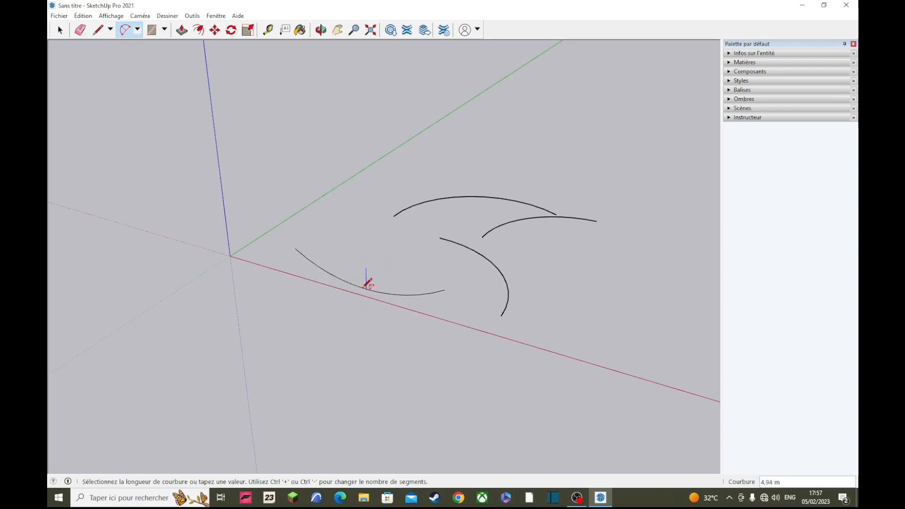
key("Escape")
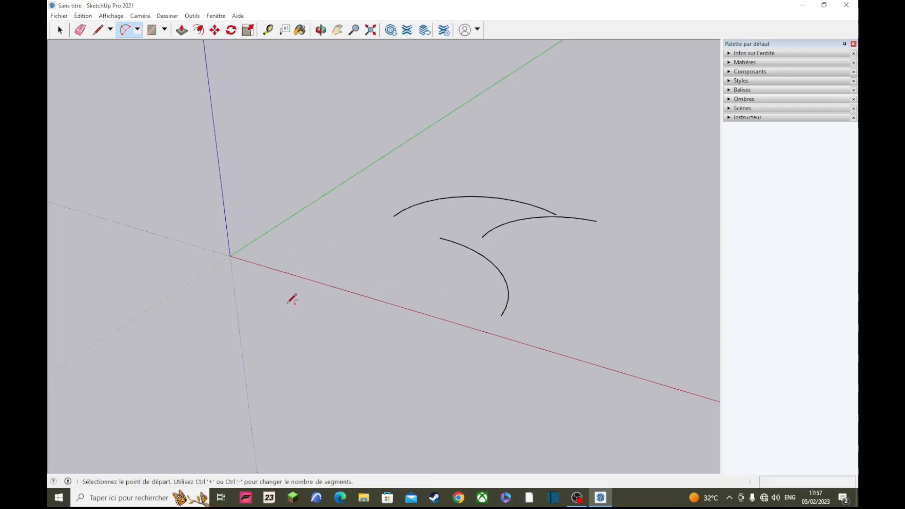
Draw a shallow two-point arc between the red axis and the other arcs, with its endpoints aligned parallel to the red axis
left_click(293, 255)
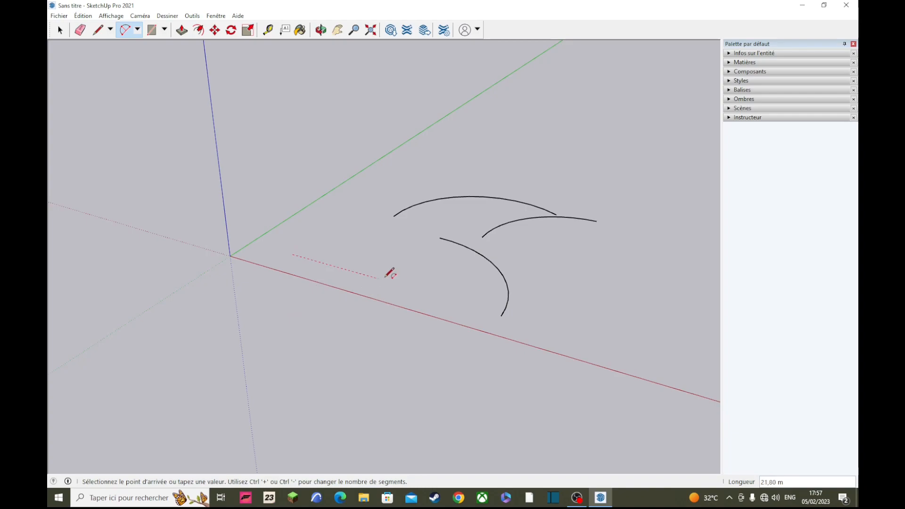
left_click(439, 296)
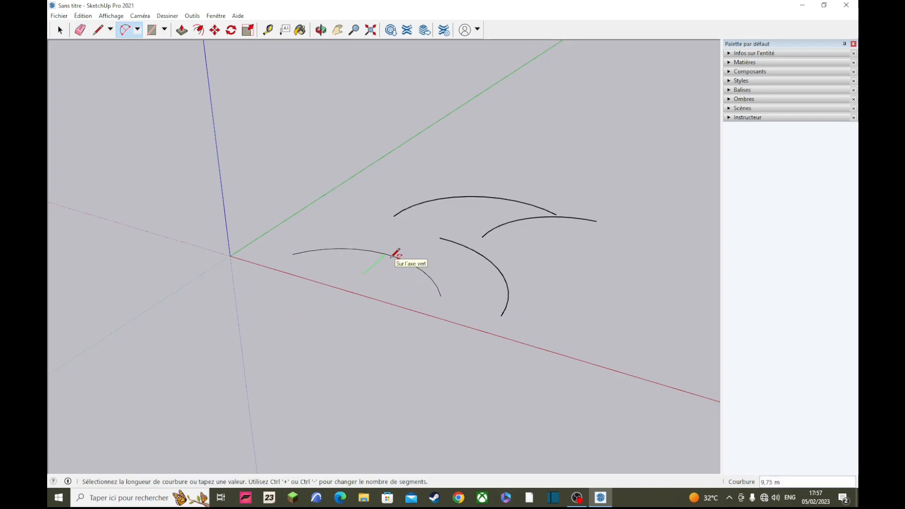
left_click(394, 253)
scroll(378, 260, "up", 5)
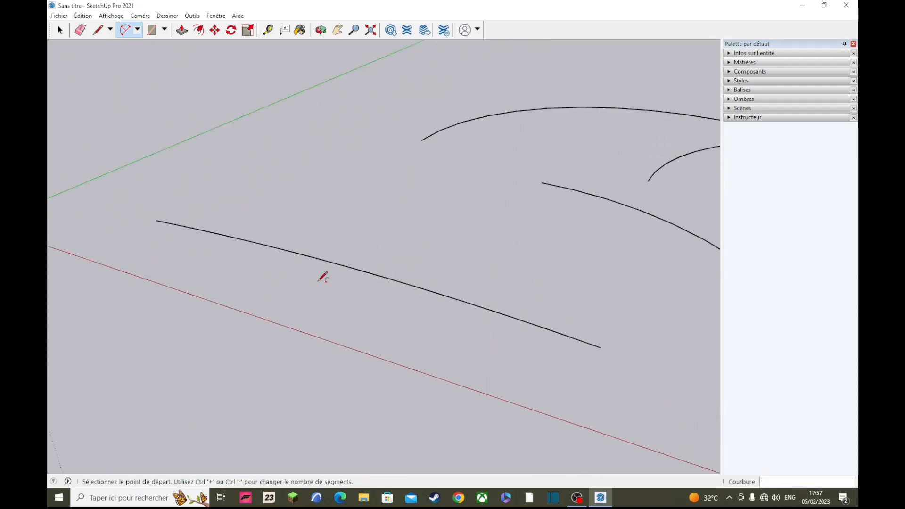
scroll(385, 252, "down", 4)
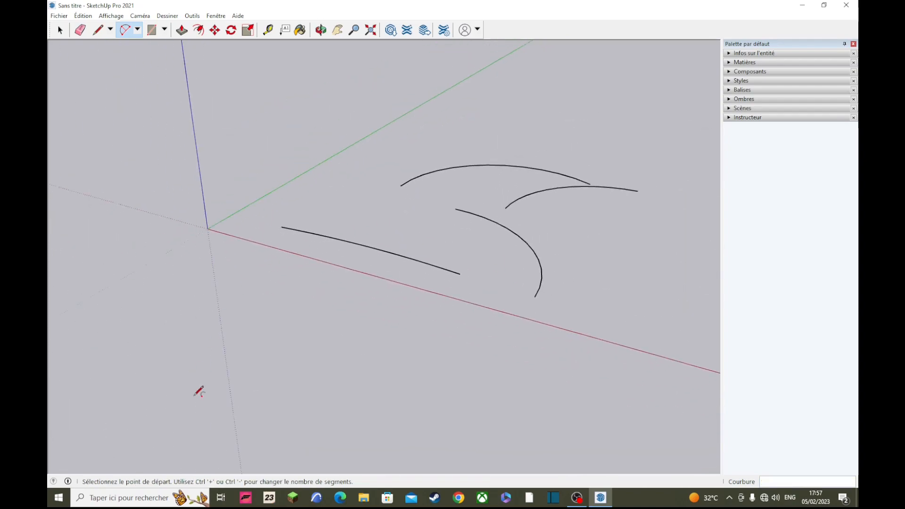
mouse_move(262, 87)
middle_mouse_down()
mouse_move(459, 165)
mouse_move(493, 198)
mouse_move(394, 256)
mouse_move(393, 249)
middle_mouse_up()
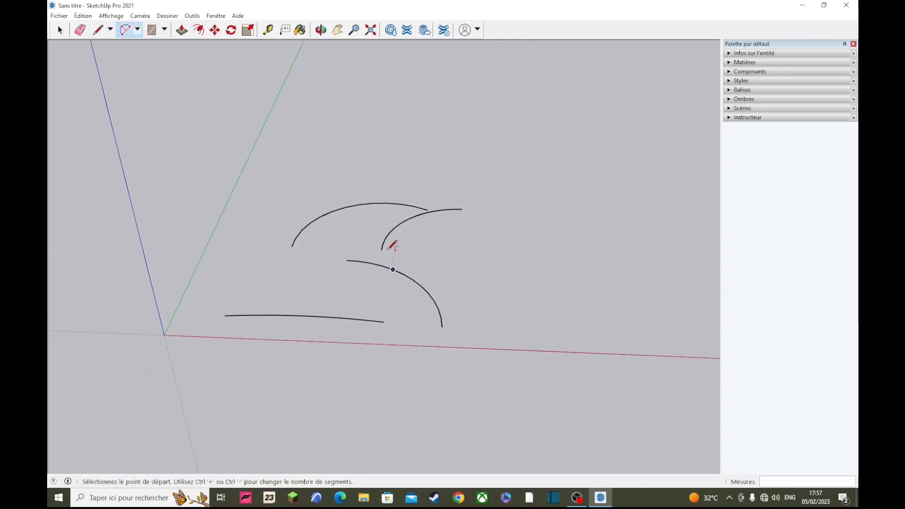
Draw a three-point arc of about 39.5° that passes through the free far end of the second arc
left_click(137, 30)
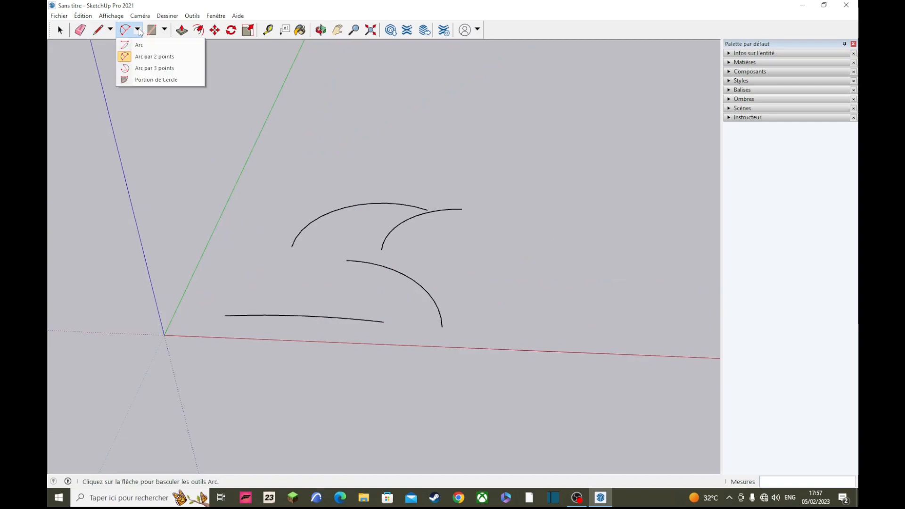
left_click(141, 70)
left_click(509, 136)
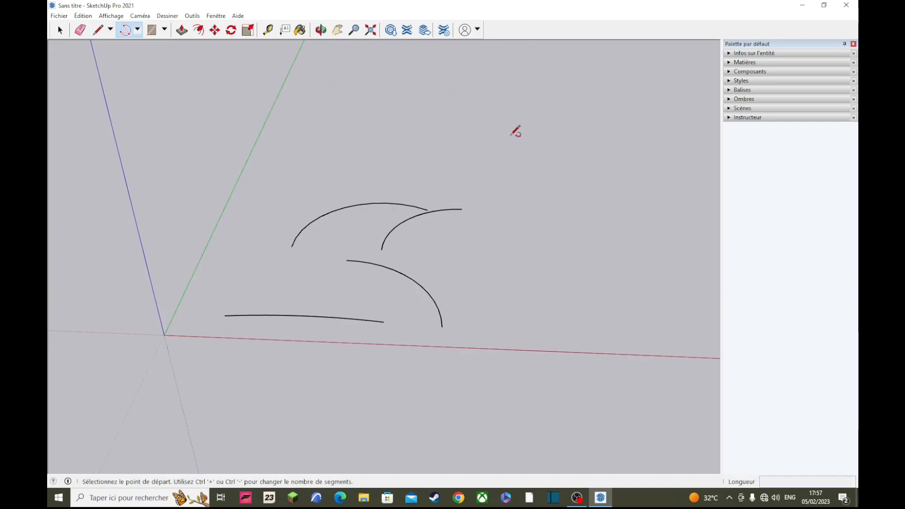
left_click(462, 209)
left_click(465, 253)
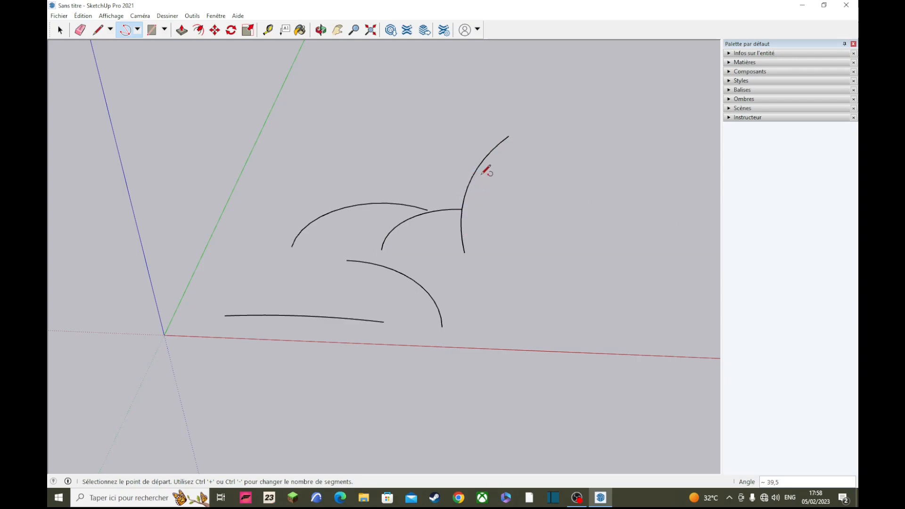
Draw a 90° pie slice on the ground behind the arcs, with its first radius parallel to the red axis
left_click(137, 30)
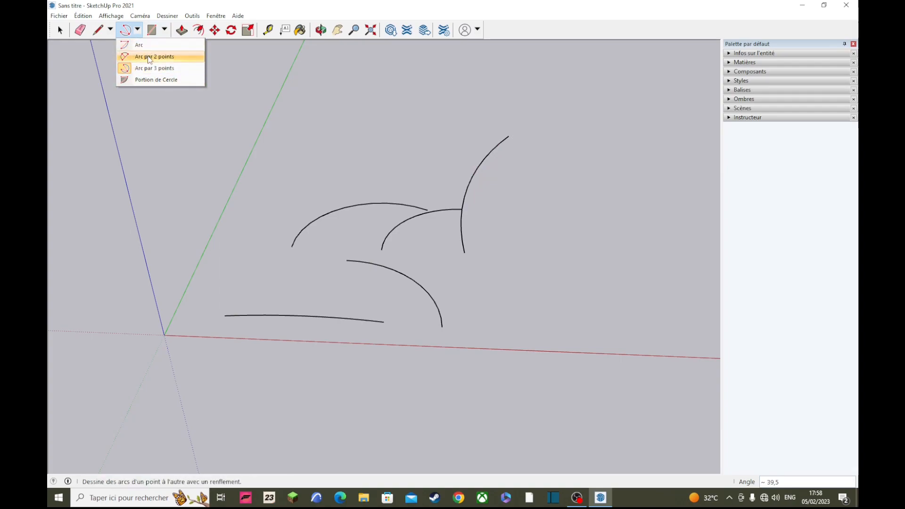
left_click(156, 80)
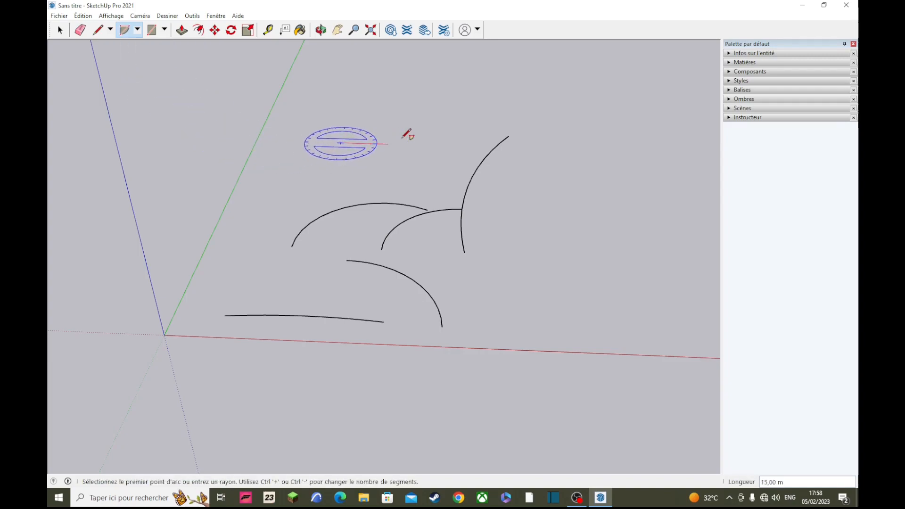
left_click(521, 148)
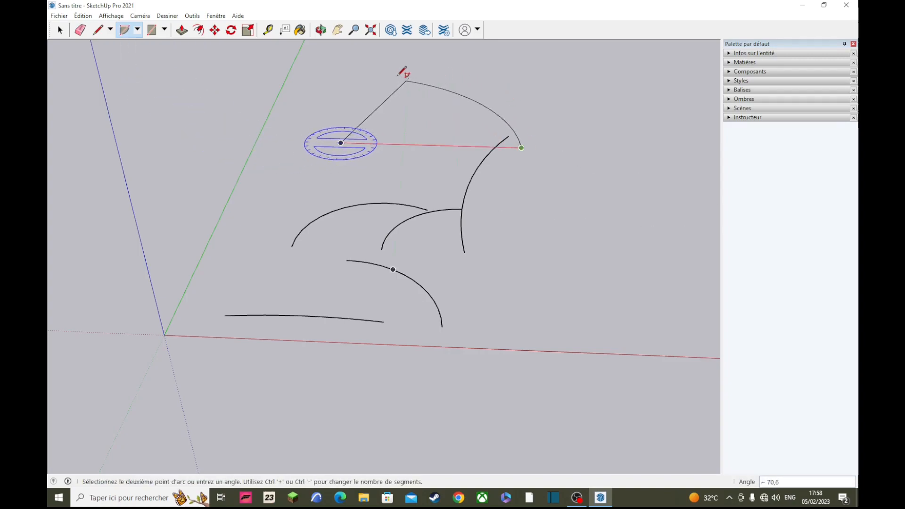
left_click(356, 77)
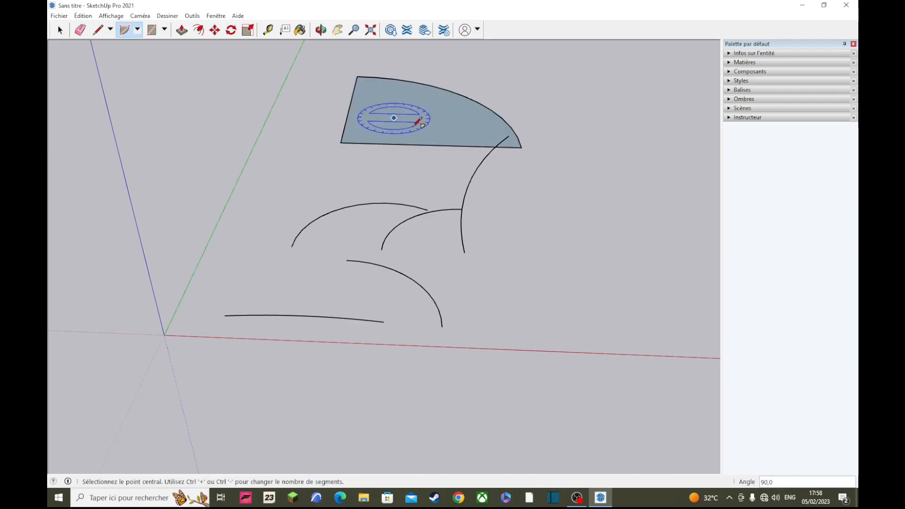
Draw a larger half-circle pie of about 180° beside the arcs, with its straight side parallel to the red axis
mouse_move(410, 107)
middle_mouse_down()
mouse_move(365, 129)
mouse_move(436, 107)
mouse_move(472, 111)
mouse_move(386, 212)
middle_mouse_up()
scroll(333, 186, "up", 1)
scroll(334, 185, "down", 5)
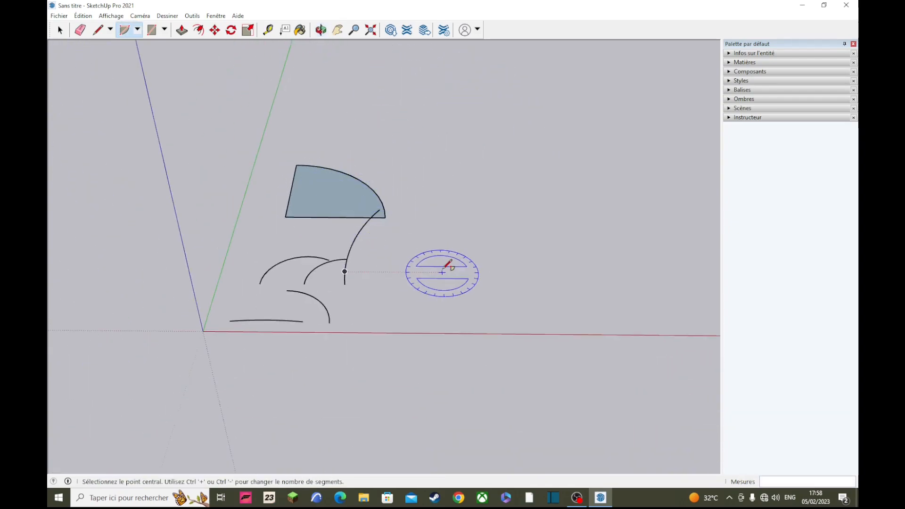
scroll(443, 271, "up", 2)
left_click(477, 314)
left_click(666, 316)
left_click(289, 312)
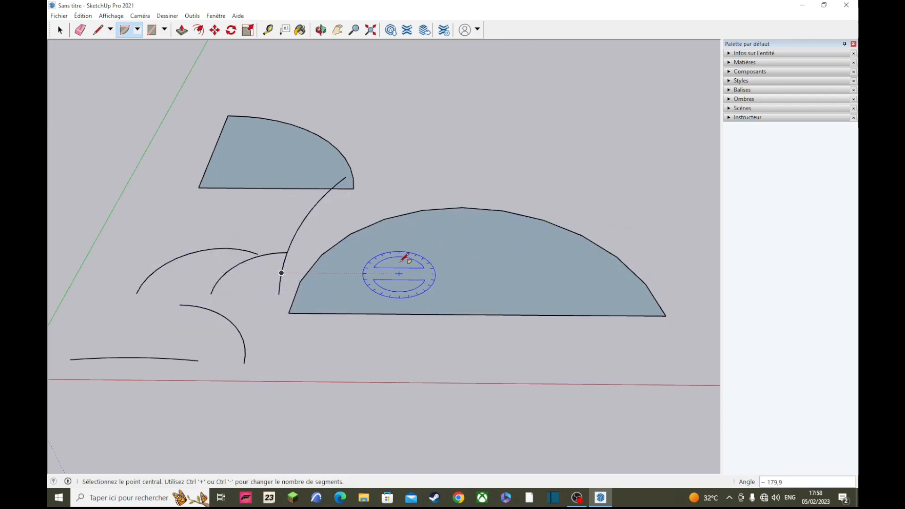
Select all the arcs and pie shapes in the model and delete them
key("ctrl+a")
key("Delete")
middle_click_drag(335, 235, 424, 237)
left_click(139, 27)
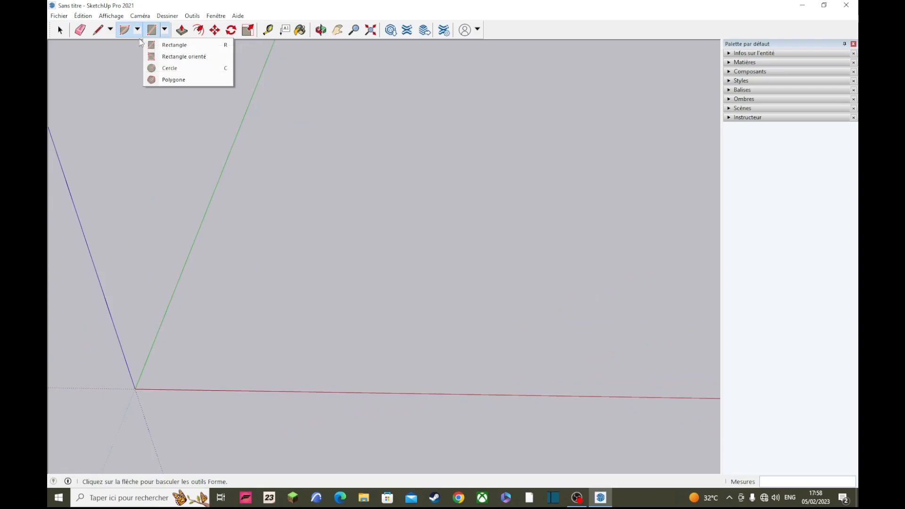
left_click(137, 29)
left_click(141, 45)
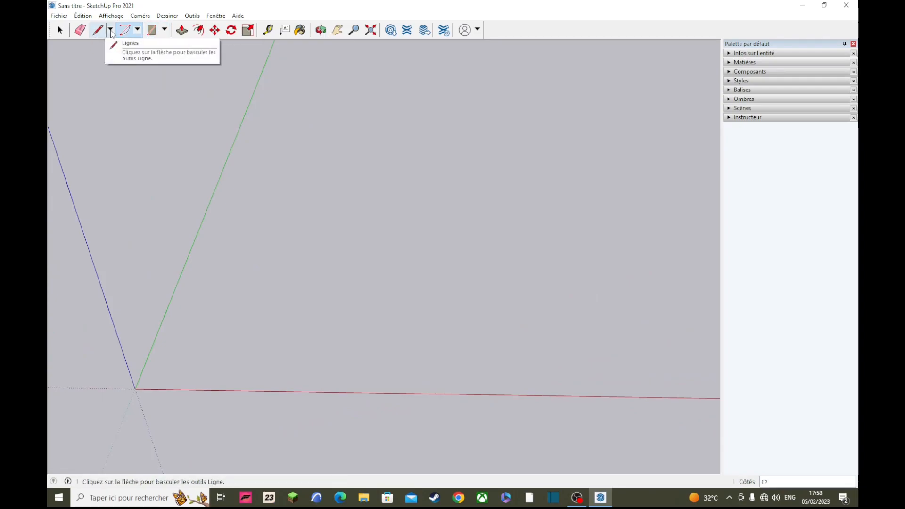
Draw a chain of six connected freehand lines on the ground that crosses its own first segment and encloses a face
left_click(104, 33)
left_click(247, 204)
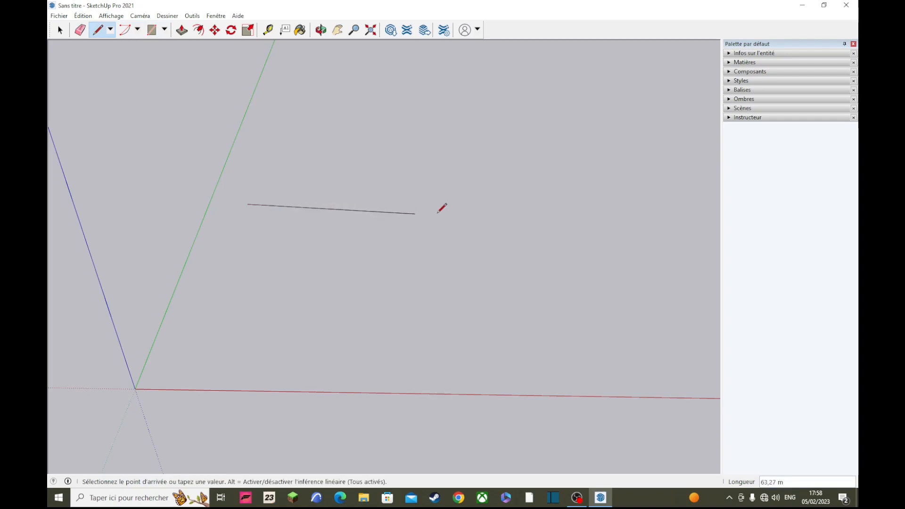
left_click(553, 208)
left_click(390, 290)
left_click(300, 247)
left_click(365, 168)
left_click(494, 159)
left_click(541, 276)
key("Escape")
Draw a separate 42 m line on the ground between the filled face and the red axis
left_click(530, 339)
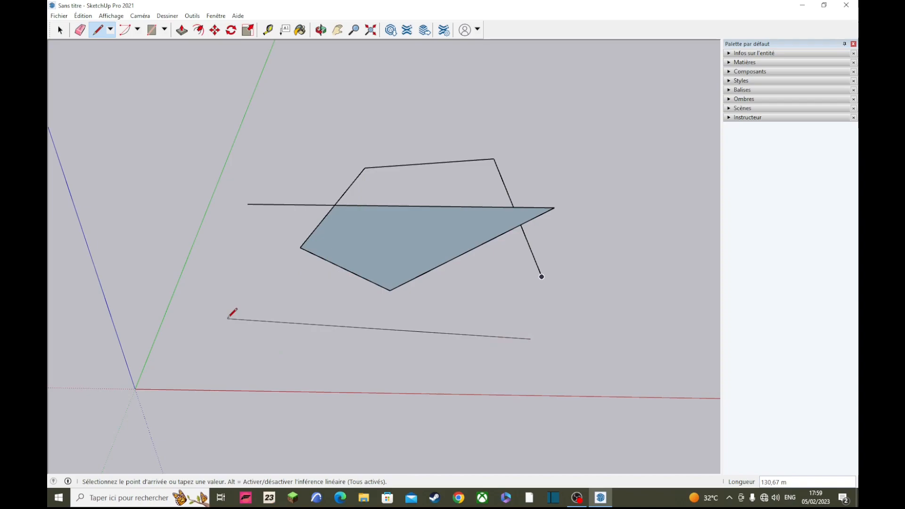
key("Return")
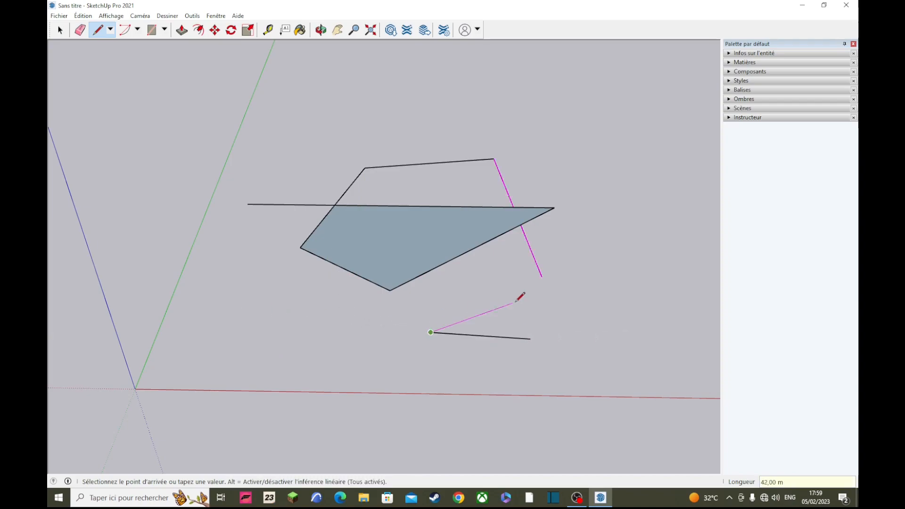
key("Escape")
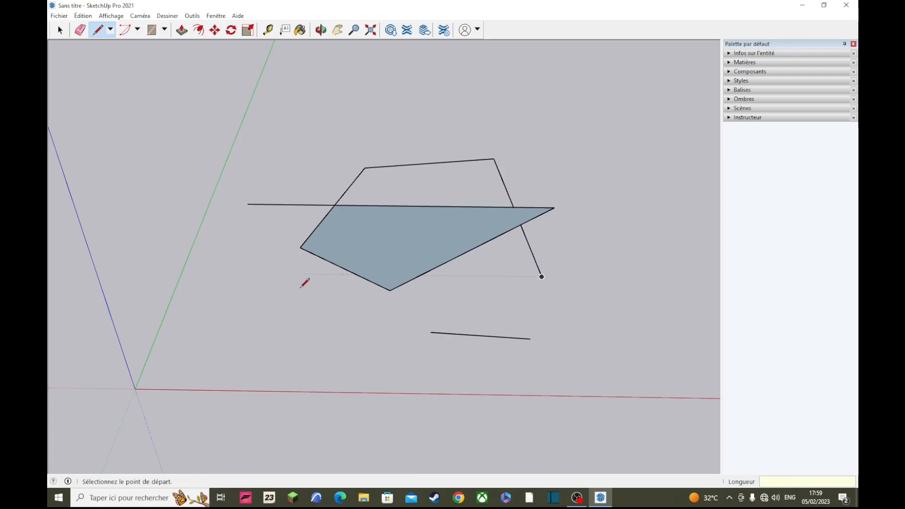
Draw a single upright line near the origin, beside the green axis
left_click(197, 364)
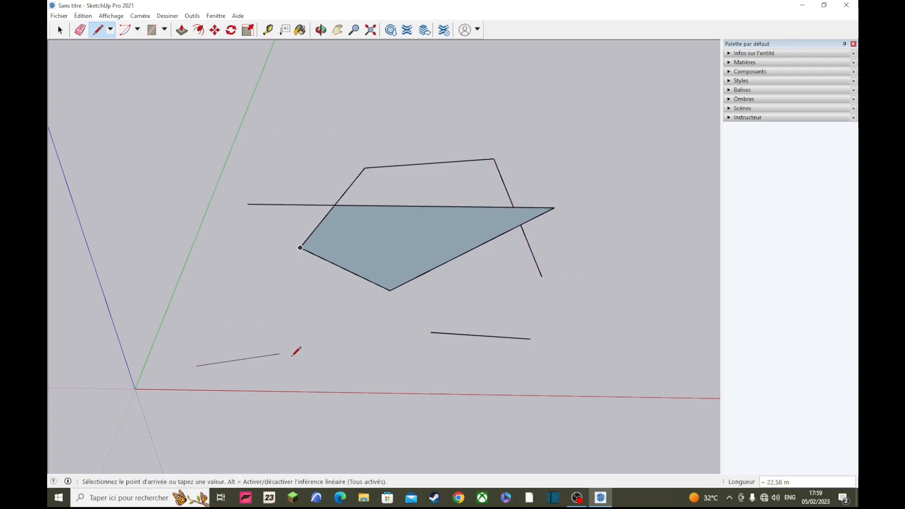
left_click(182, 299)
mouse_move(487, 366)
middle_mouse_down()
mouse_move(264, 313)
mouse_move(373, 304)
middle_mouse_up()
middle_click_drag(214, 240, 291, 278)
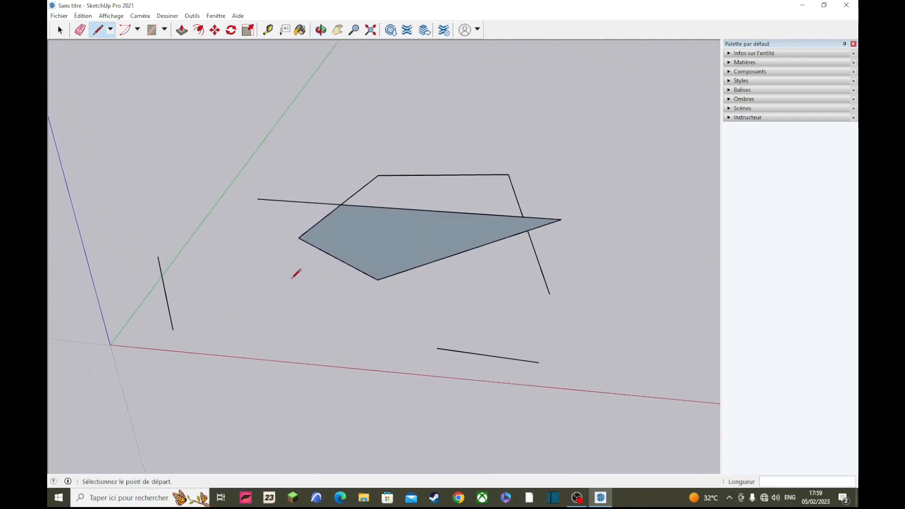
Erase the far chain edge and its adjoining outer segments, the separate 42 m line, and the upright line beside the green axis
key("e")
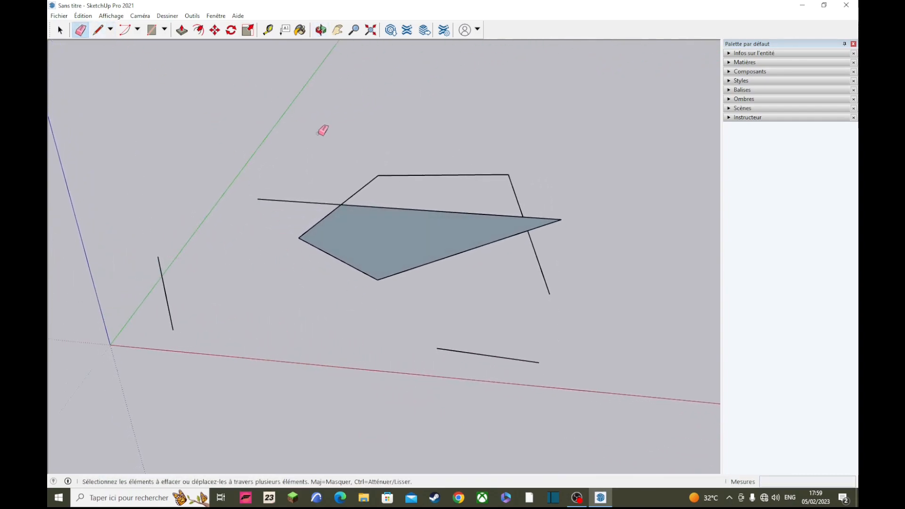
mouse_move(494, 164)
left_mouse_down()
mouse_move(491, 182)
mouse_move(521, 218)
left_mouse_up()
left_click_drag(495, 352, 476, 366)
left_click_drag(159, 307, 172, 300)
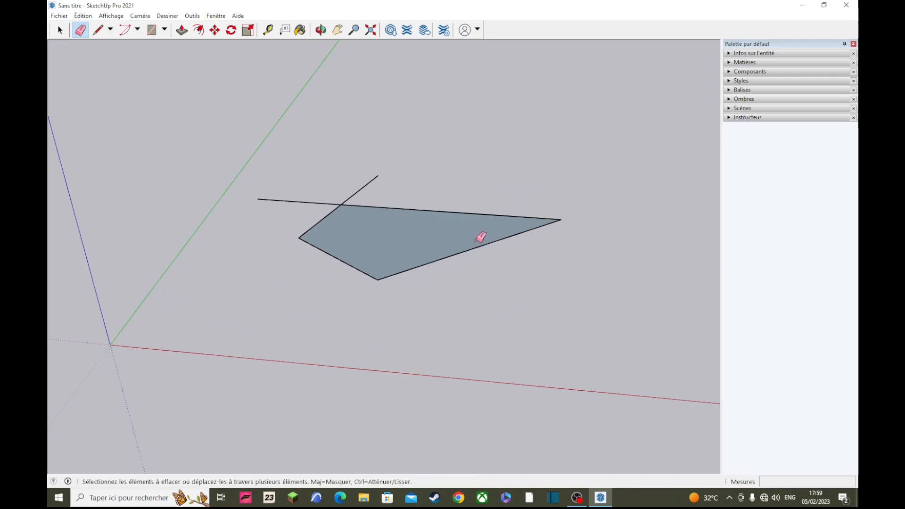
Try erasing the two overhanging line ends and then single boundary edges of the face, undoing each erasure
middle_click_drag(365, 207, 403, 263)
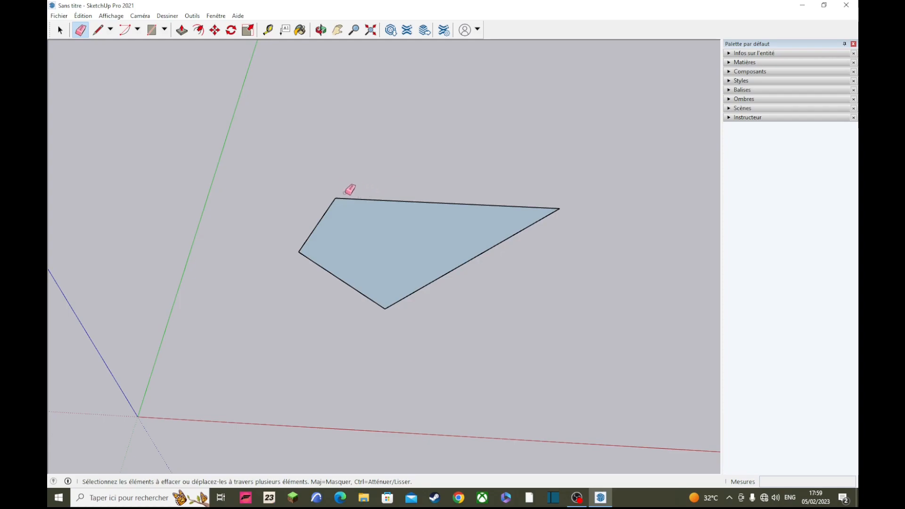
key("ctrl+z")
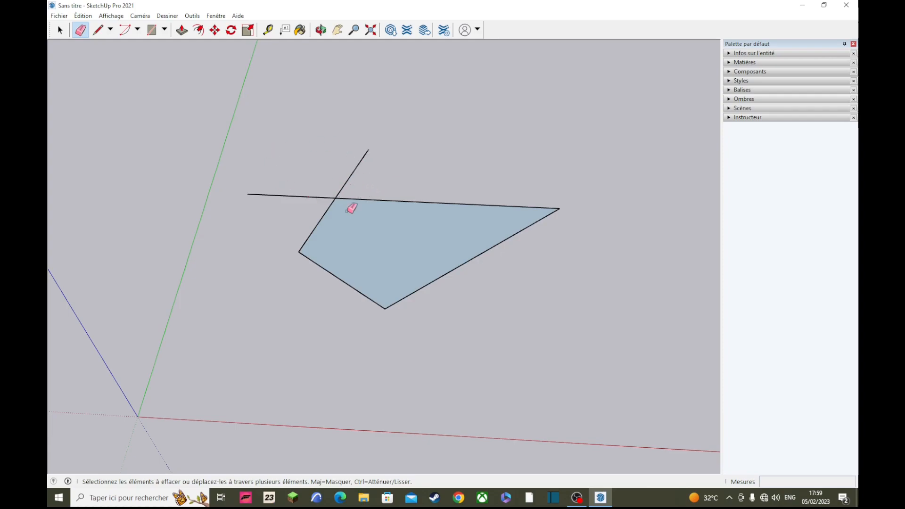
left_click(468, 261)
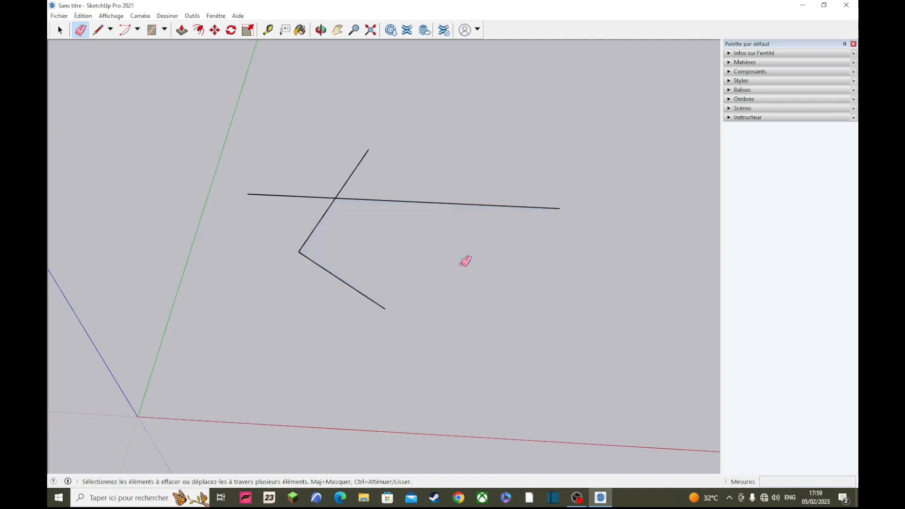
key("ctrl+z")
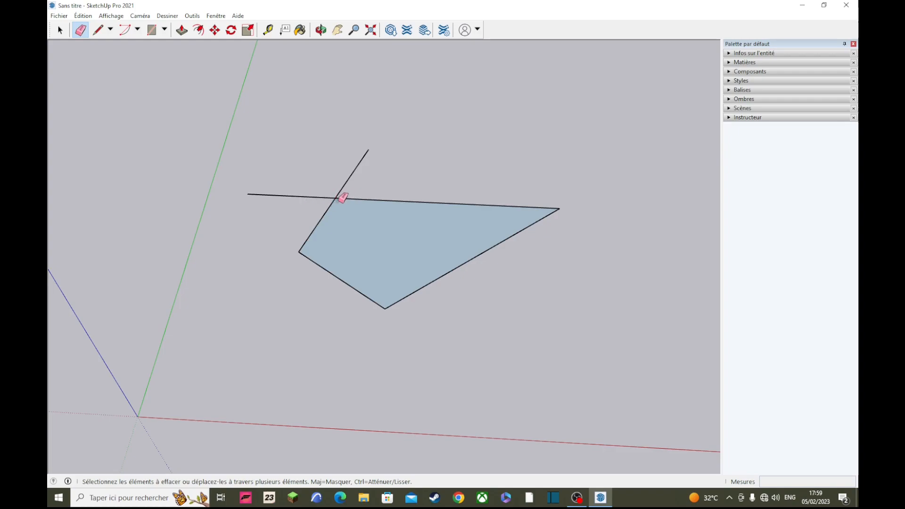
left_click(349, 180)
left_click(395, 198)
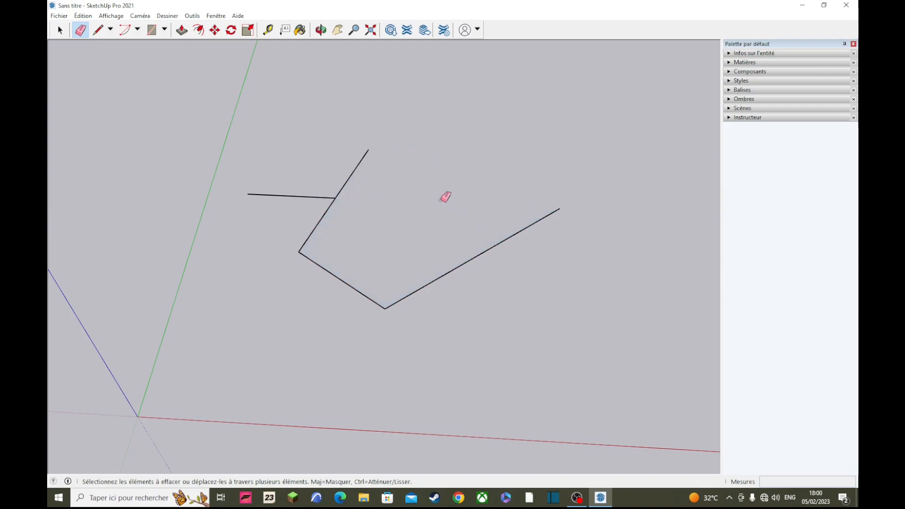
key("ctrl+z")
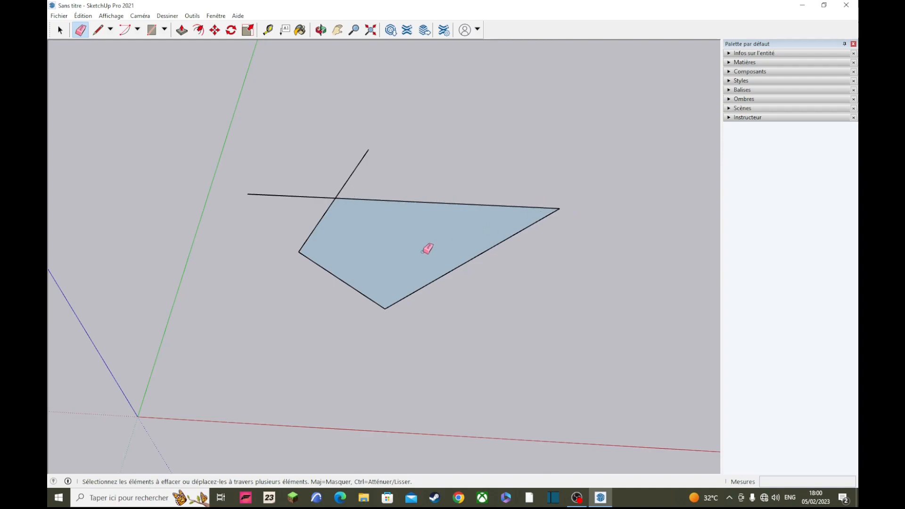
Hide the four boundary edges of the filled face with the Eraser instead of deleting them
left_click(422, 202, "shift")
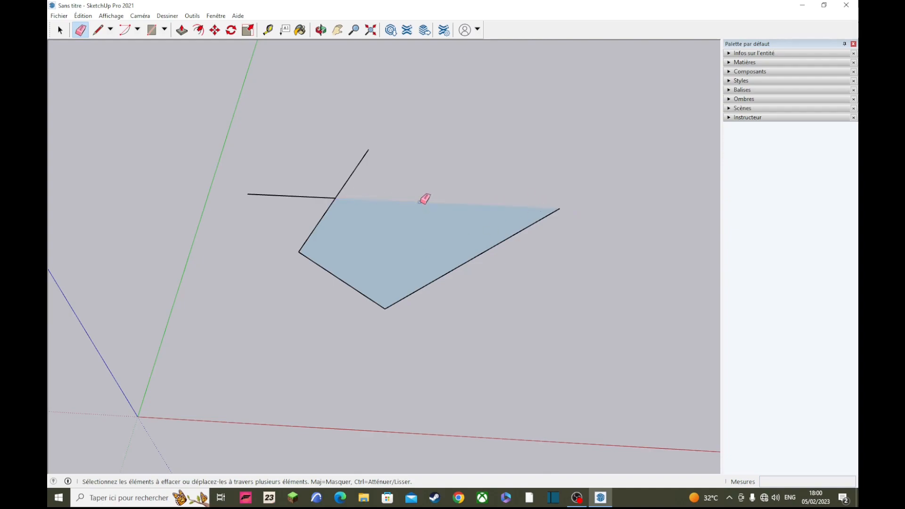
left_click(484, 251, "shift")
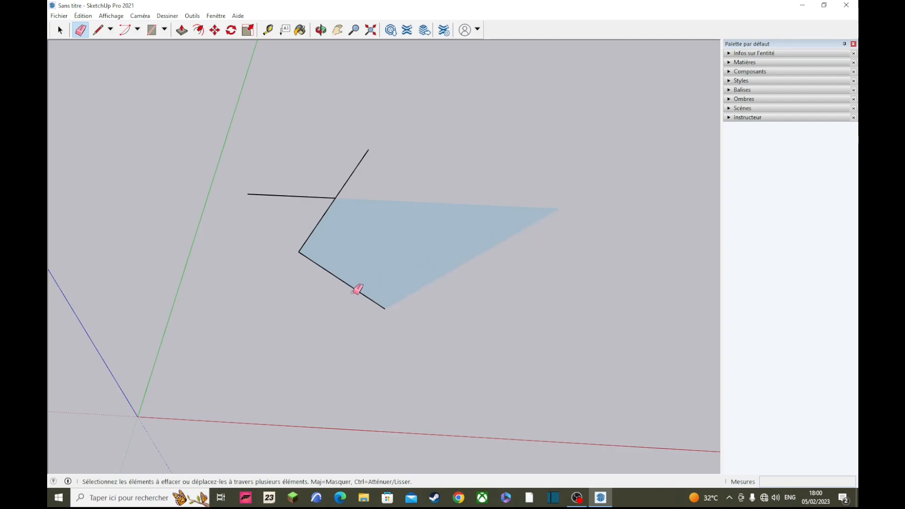
left_click(355, 288, "shift")
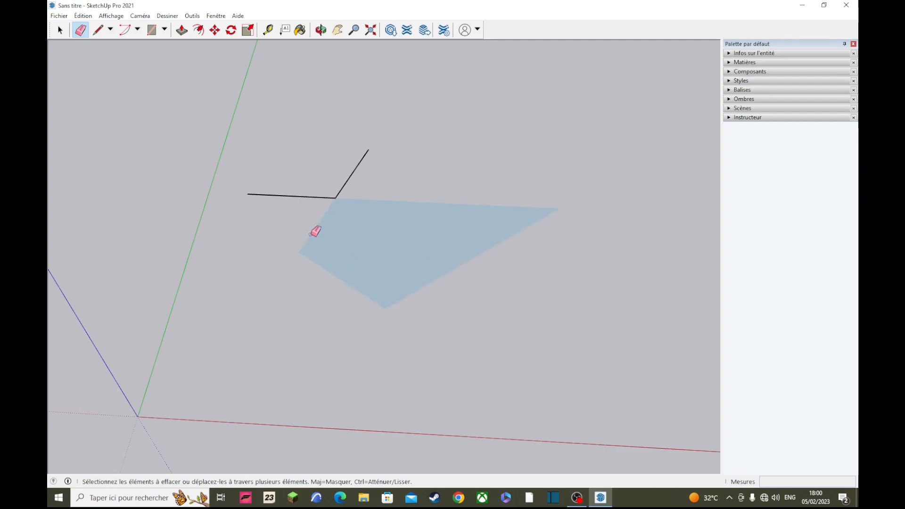
mouse_move(406, 253)
middle_mouse_down()
mouse_move(572, 144)
mouse_move(410, 156)
mouse_move(382, 244)
middle_mouse_up()
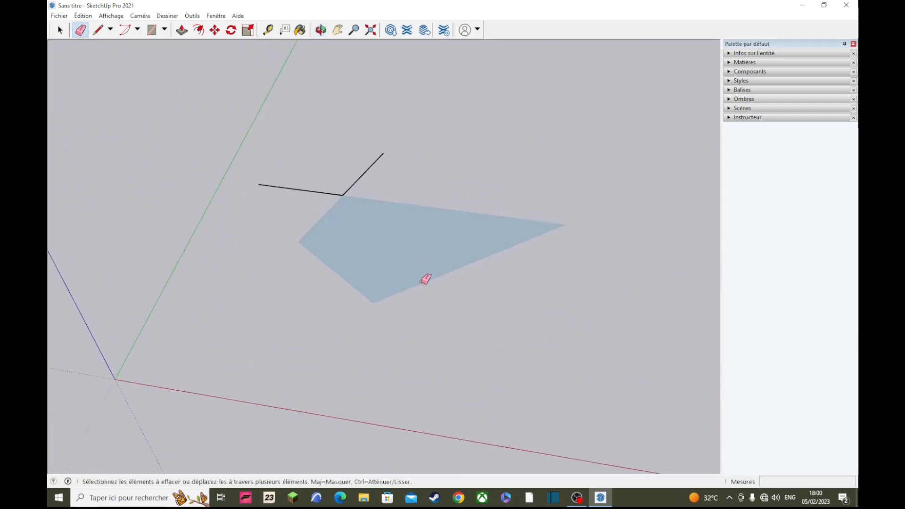
mouse_move(471, 241)
middle_mouse_down()
mouse_move(402, 250)
mouse_move(513, 206)
mouse_move(438, 148)
mouse_move(438, 98)
mouse_move(480, 217)
mouse_move(429, 264)
middle_mouse_up()
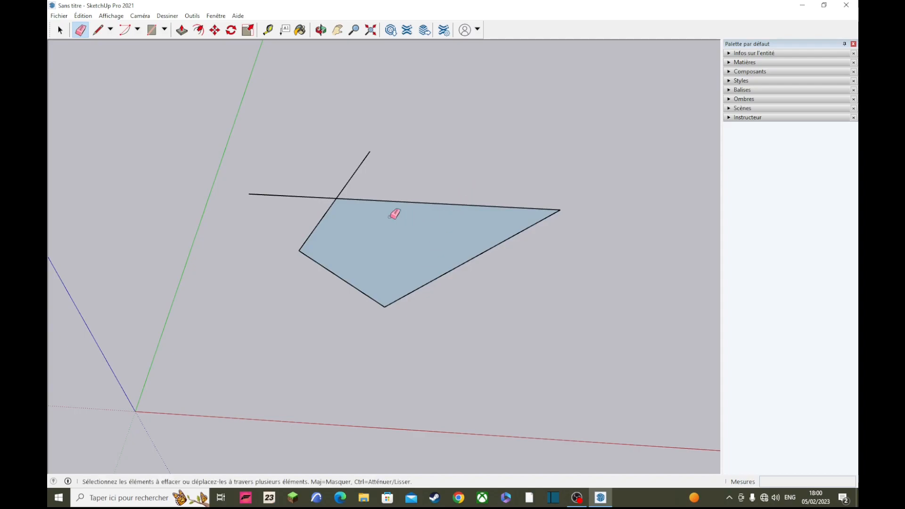
Select the remaining face with all its lines and delete everything from the model
left_click(60, 30)
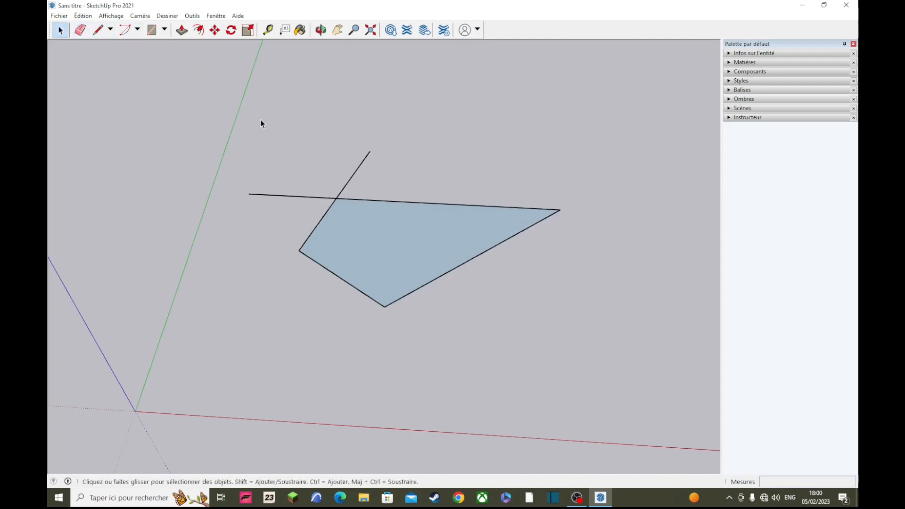
left_click_drag(248, 144, 604, 341)
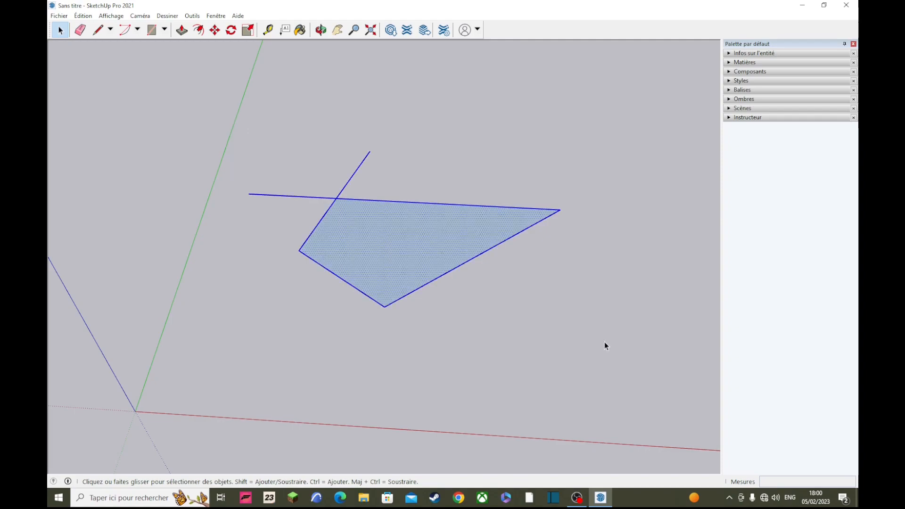
key("Delete")
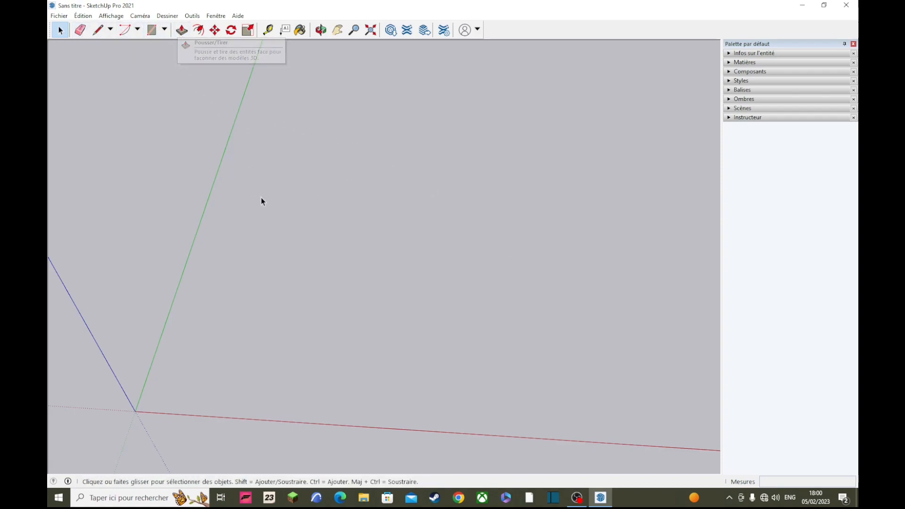
Draw a rectangle of about 103 by 64 m on the ground between the red and green axes
middle_click_drag(420, 269, 432, 245)
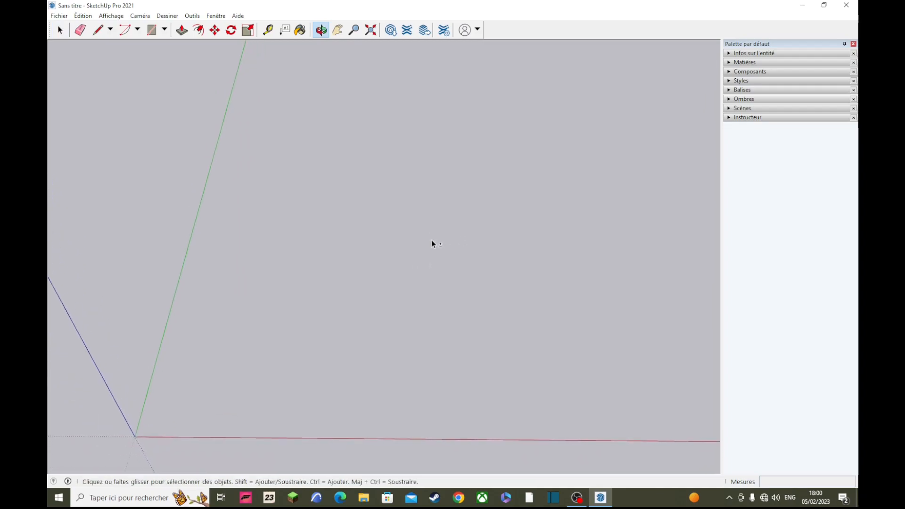
left_click(146, 34)
left_click(216, 413)
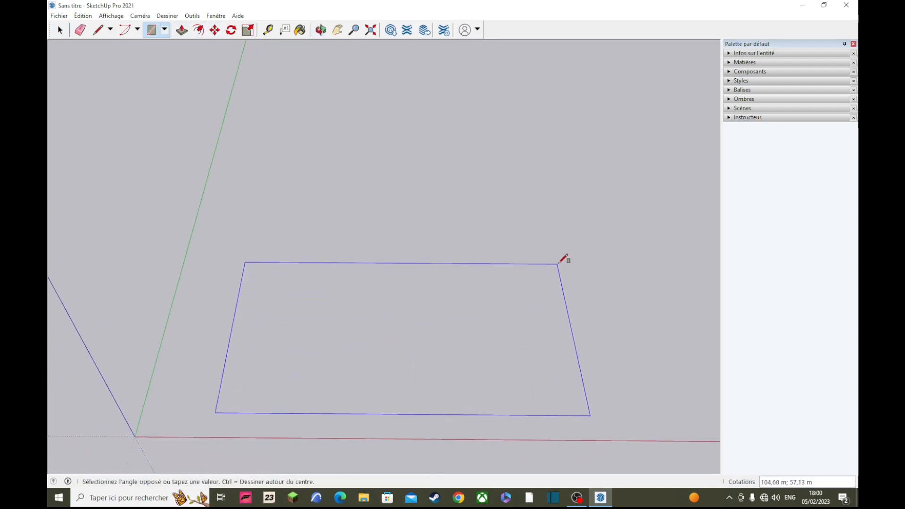
left_click(550, 248)
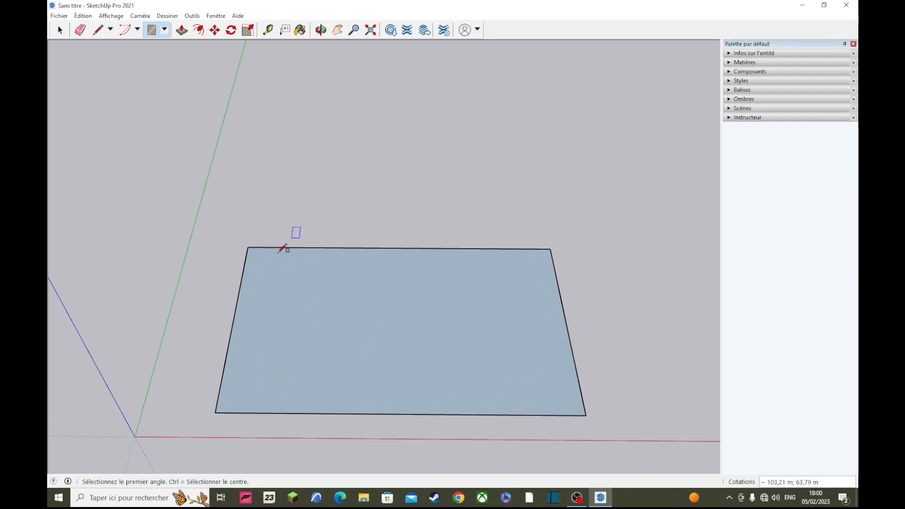
Offset the rectangle's outline slightly inward to form a thin border strip around its edge
left_click(198, 30)
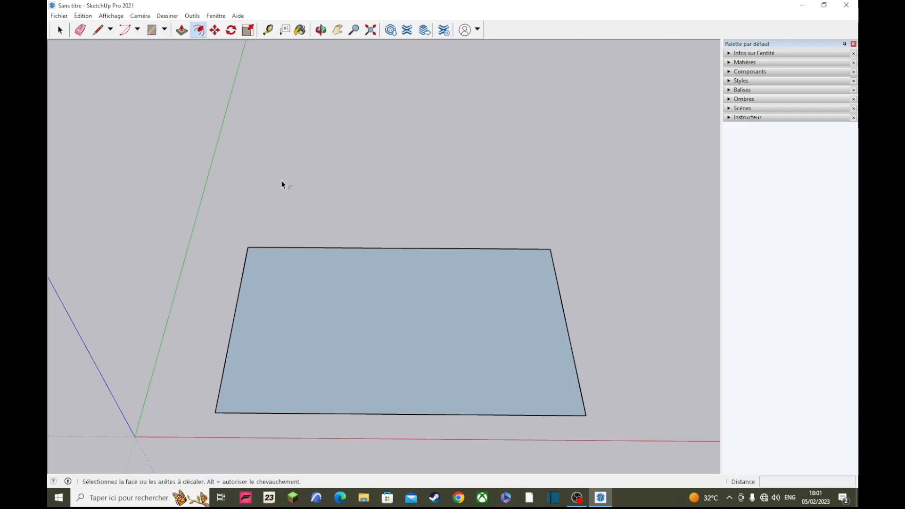
left_click(250, 284)
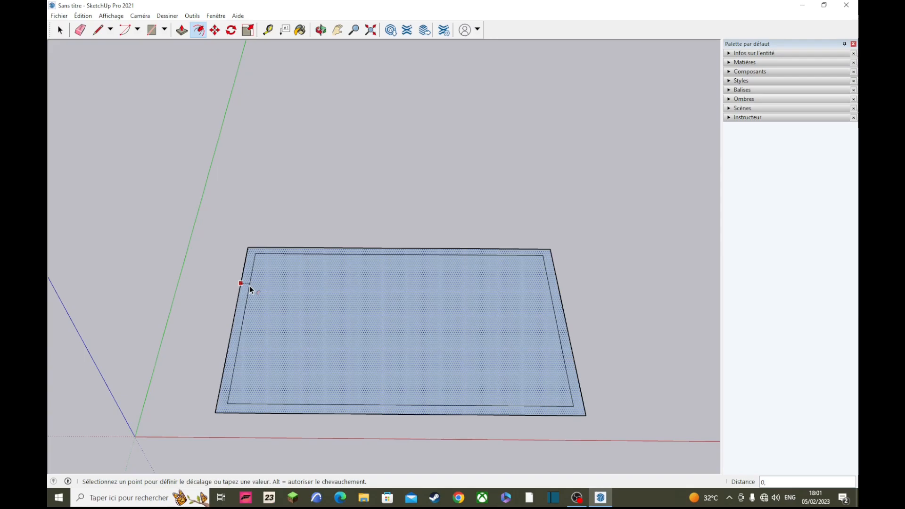
key("Escape")
scroll(250, 286, "up", 5)
scroll(309, 281, "up", 3)
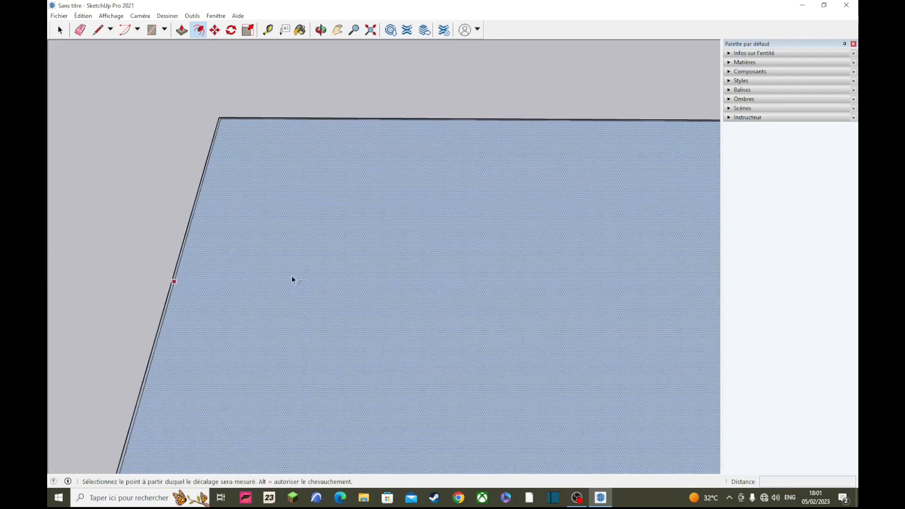
scroll(160, 246, "up", 6)
scroll(198, 263, "down", 6)
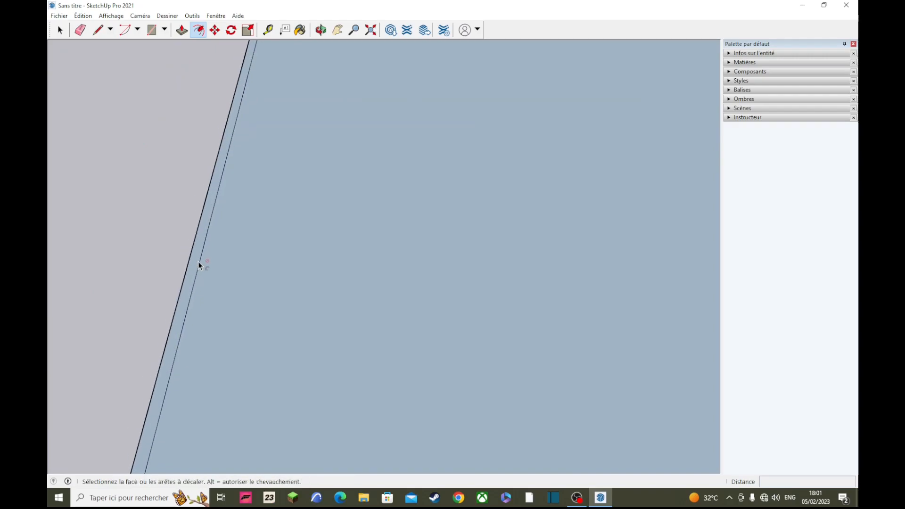
scroll(245, 234, "up", 3)
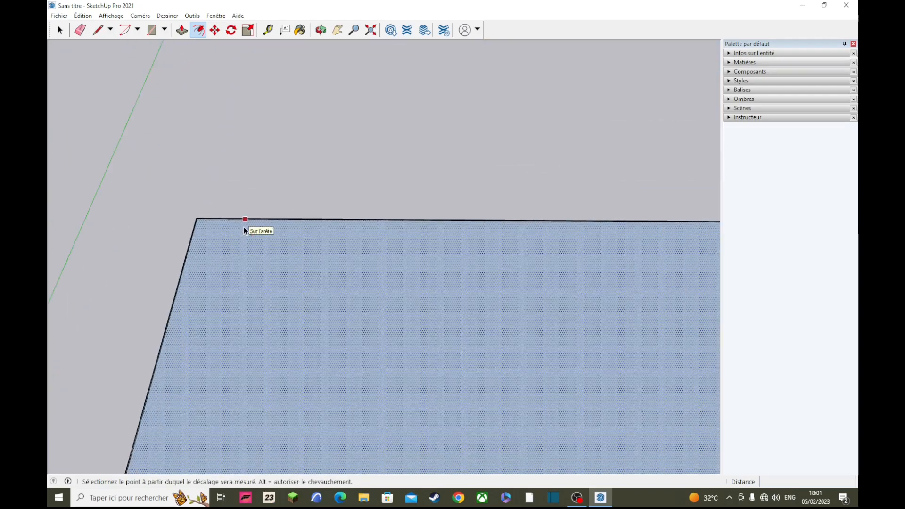
Push/Pull the thin border strip upward about 10 m to raise walls around the floor
left_click(182, 31)
scroll(184, 273, "up", 5)
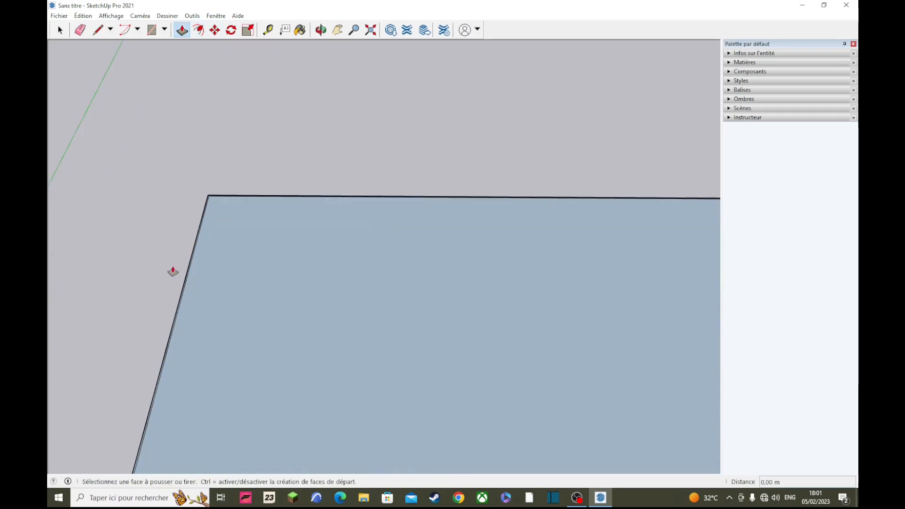
left_click(208, 273)
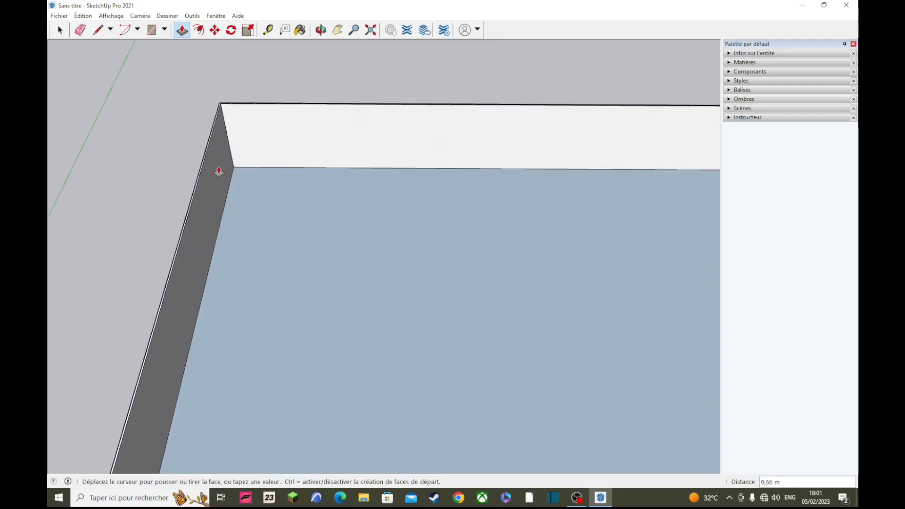
left_click(217, 156)
scroll(265, 230, "down", 5)
scroll(266, 229, "down", 3)
middle_click_drag(299, 384, 436, 291)
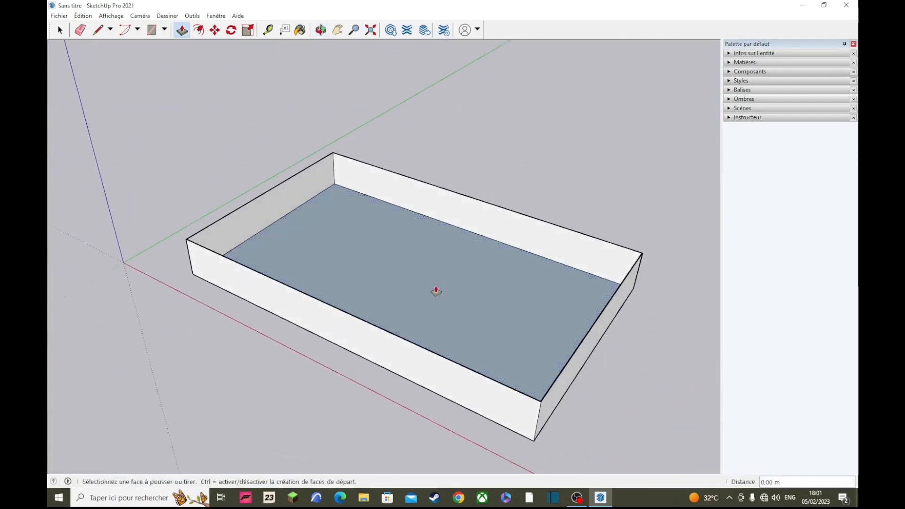
Try pulling the inner face of the short wall nearest the green axis about 16 m inward, and cancel it
middle_click_drag(430, 196, 314, 238, "shift")
middle_click_drag(247, 241, 353, 238, "shift")
mouse_move(285, 229)
middle_mouse_down()
mouse_move(511, 200)
mouse_move(416, 148)
mouse_move(269, 242)
mouse_move(279, 248)
mouse_move(496, 193)
mouse_move(222, 175)
mouse_move(298, 170)
mouse_move(293, 119)
mouse_move(415, 142)
mouse_move(287, 227)
middle_mouse_up()
scroll(291, 230, "up", 4)
scroll(291, 231, "down", 1)
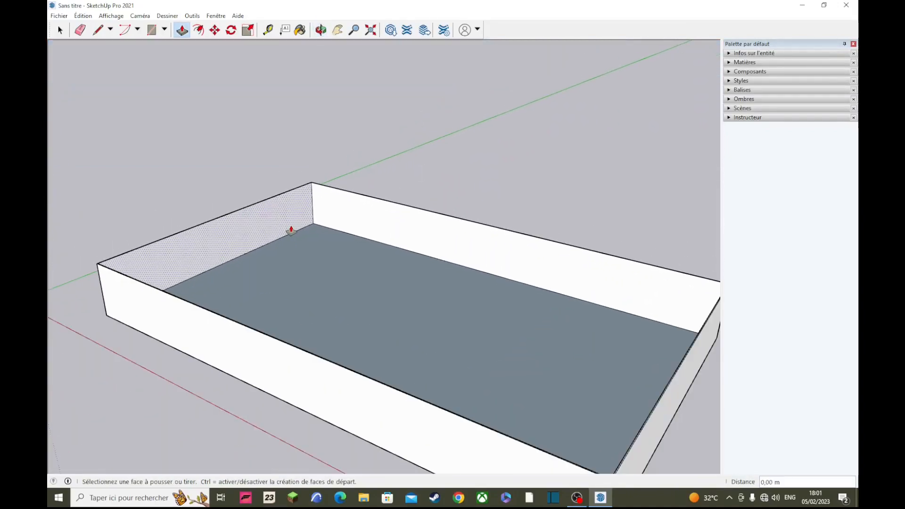
scroll(291, 231, "down", 2)
scroll(321, 226, "up", 1)
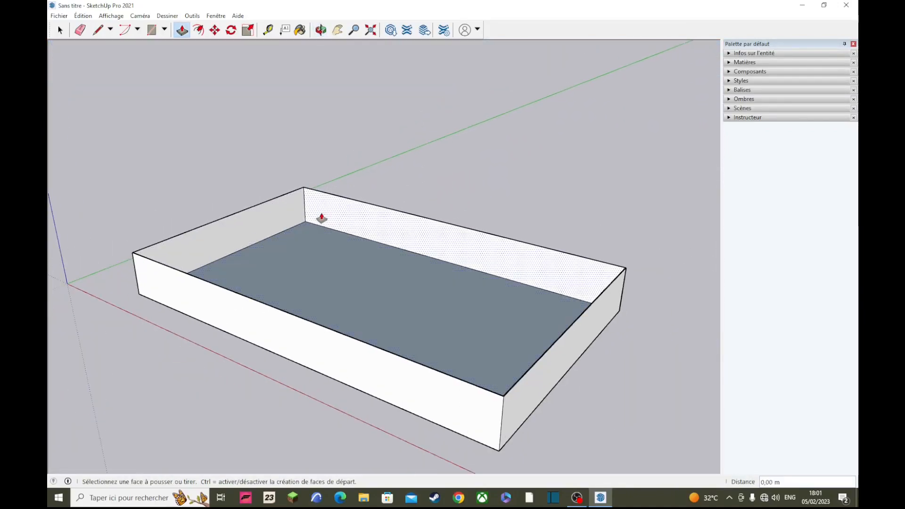
left_click(289, 203)
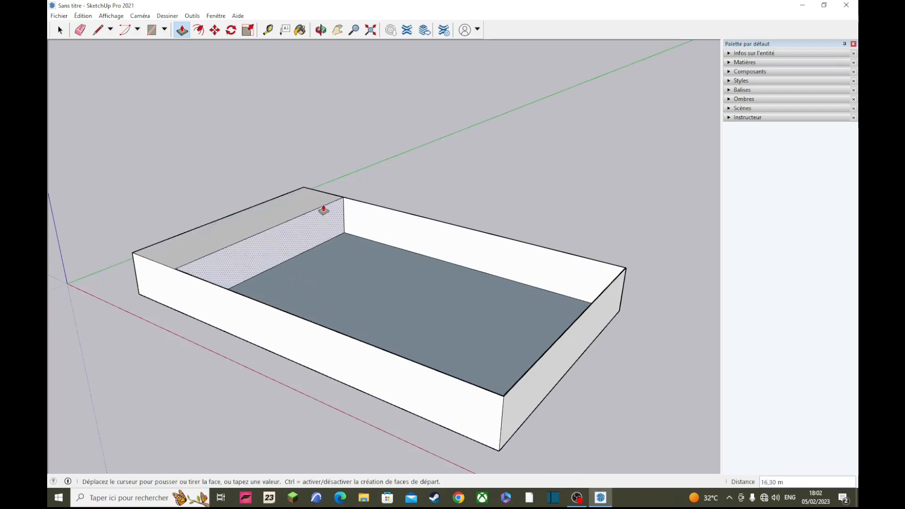
key("Escape")
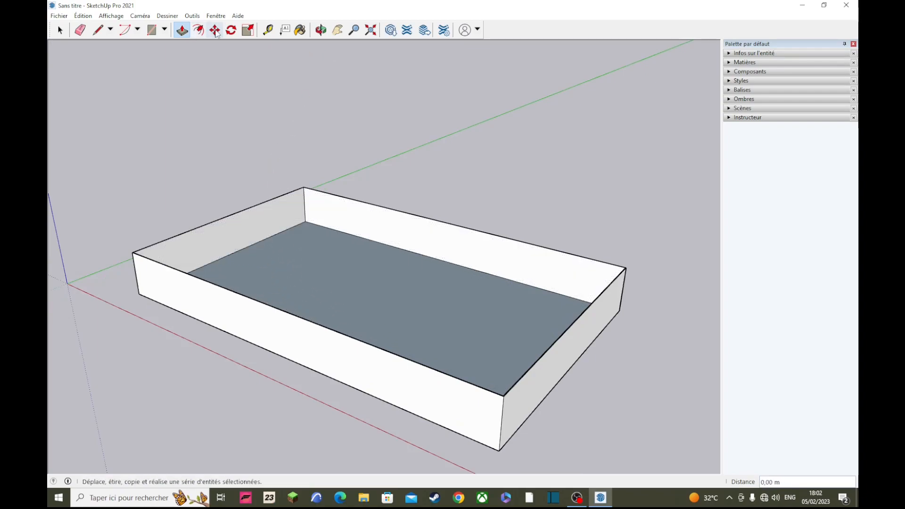
Select the entire walled box with all its connected faces and edges, clearing and repeating the selection
left_click(60, 30)
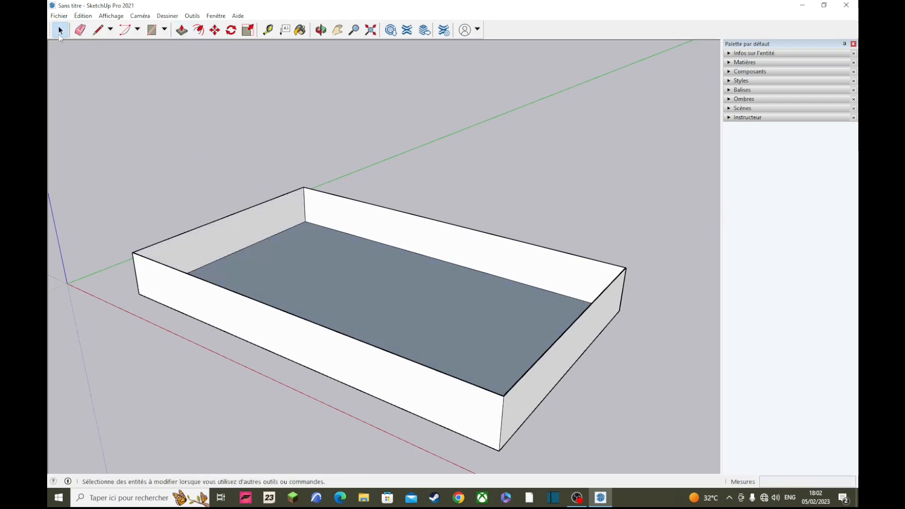
triple_click(304, 272)
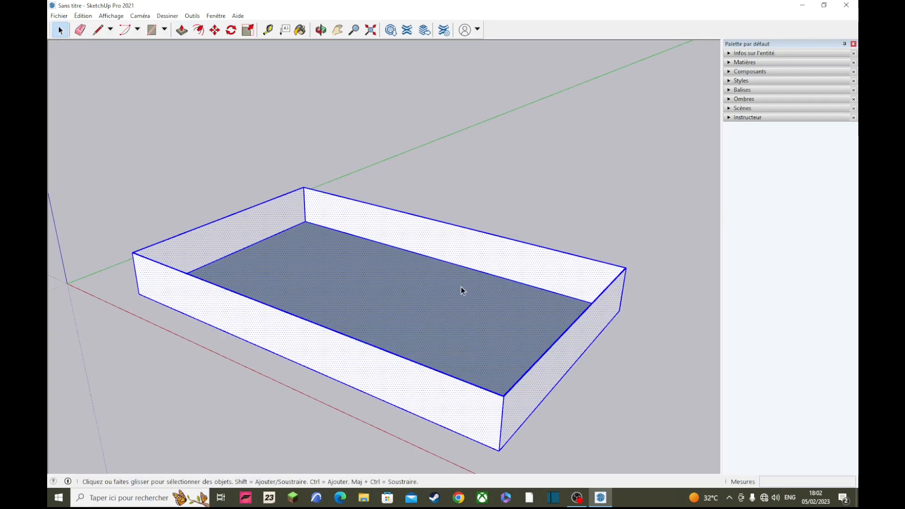
left_click(469, 178)
triple_click(358, 279)
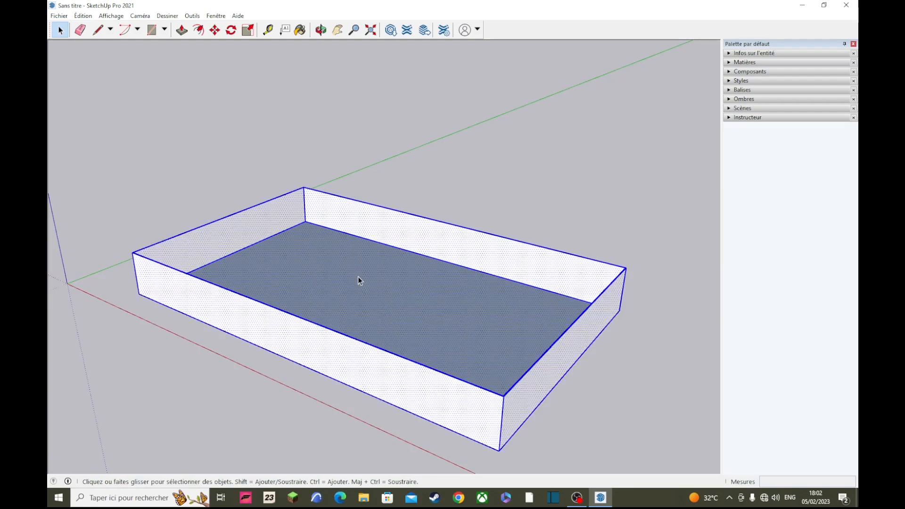
left_click(483, 196)
key("ctrl+a")
Draw a second, separate rectangle on the ground behind the walled box, across the green axis
left_click(151, 30)
left_click(580, 196)
left_click(495, 96)
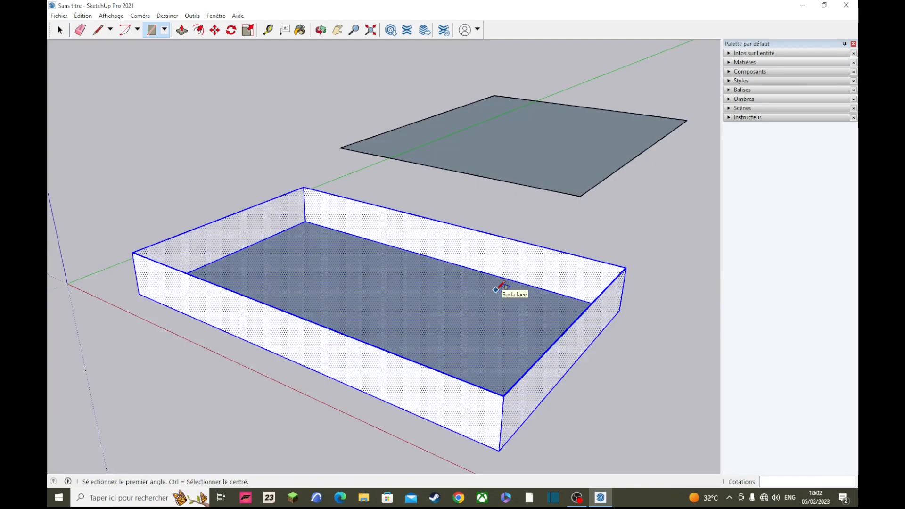
Select everything in the model, clear the selection, and select only the walled box with all its connected faces and edges
left_click(60, 30)
left_click(201, 129)
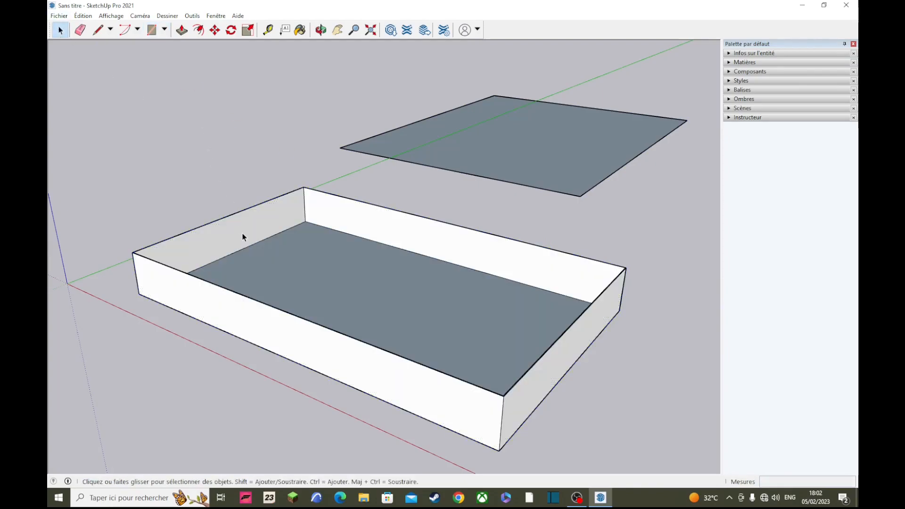
key("ctrl+a")
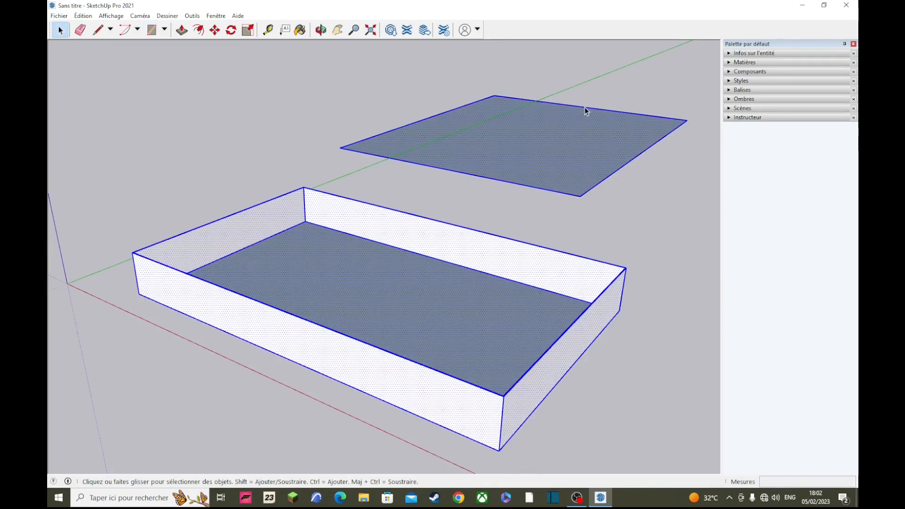
left_click(604, 233)
triple_click(372, 311)
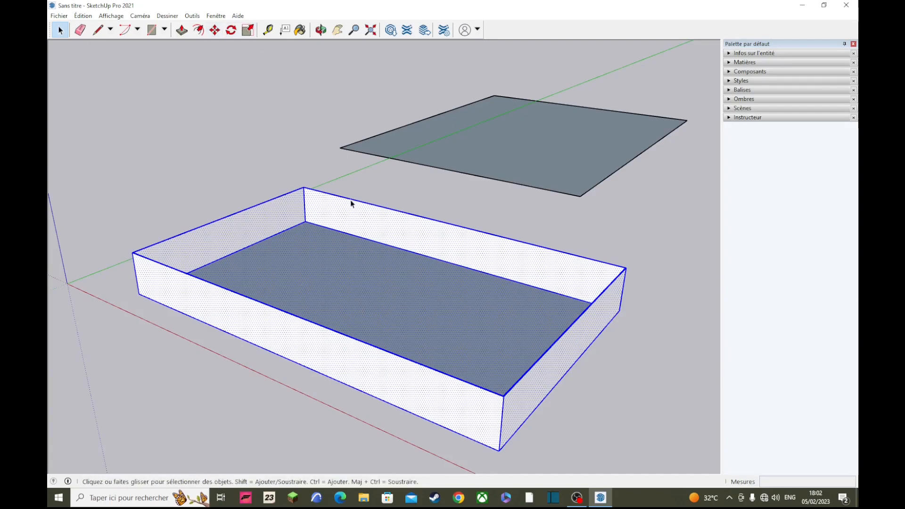
Try moving the selected walled box by its lower front corner, along the red axis and vertically
left_click(216, 30)
scroll(497, 442, "up", 5)
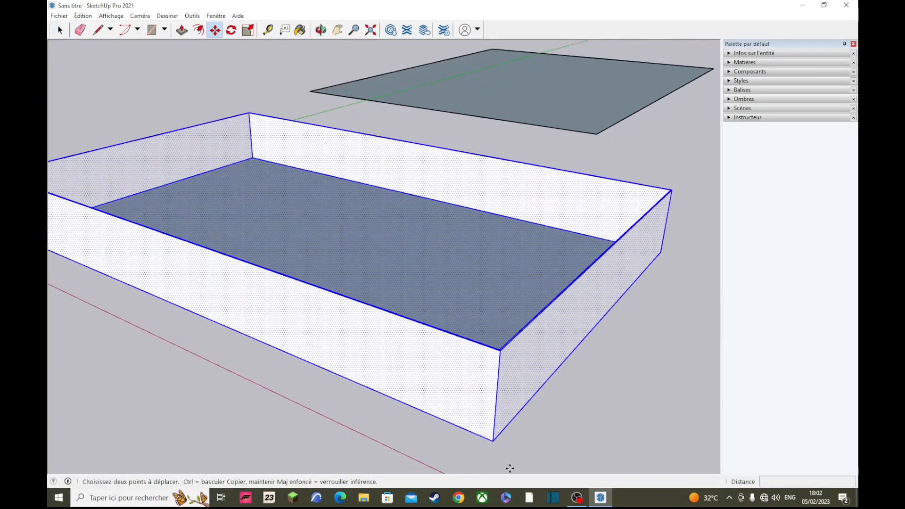
left_click(489, 433)
scroll(464, 337, "down", 5)
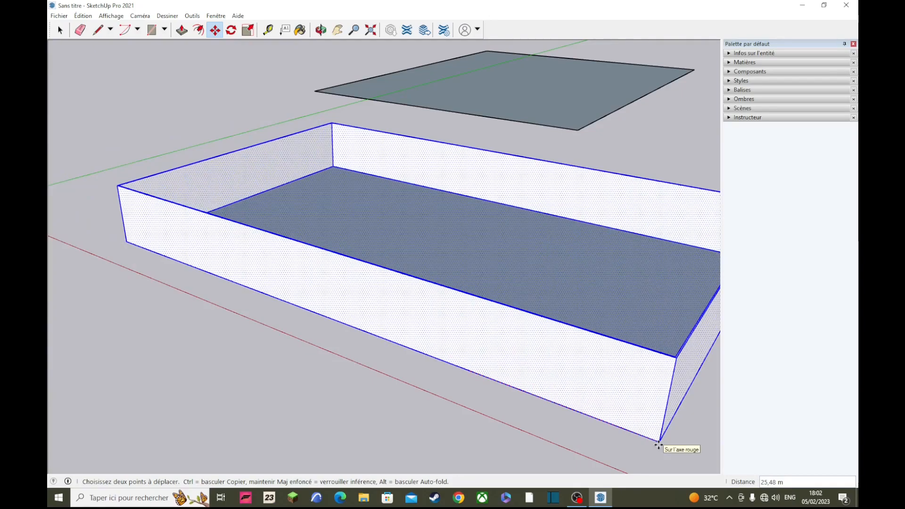
scroll(620, 430, "up", 3)
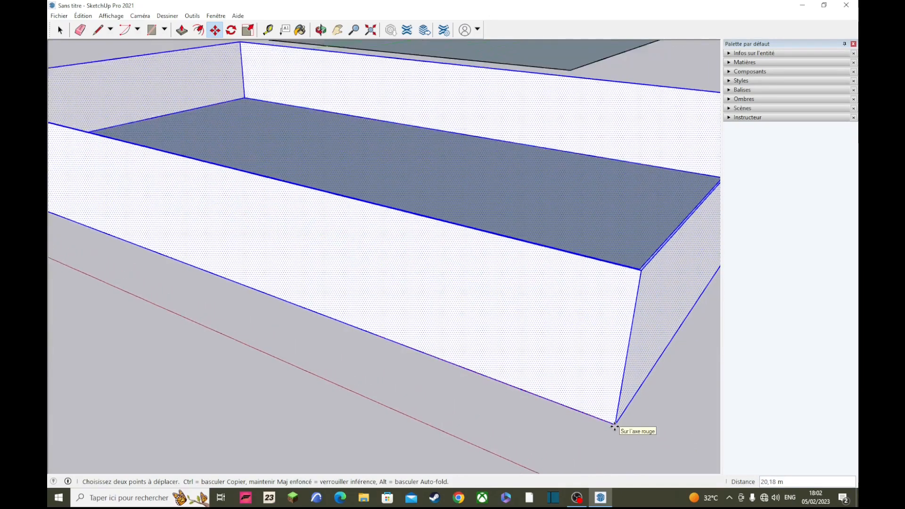
scroll(614, 426, "up", 4)
scroll(614, 427, "down", 4)
scroll(614, 427, "down", 4)
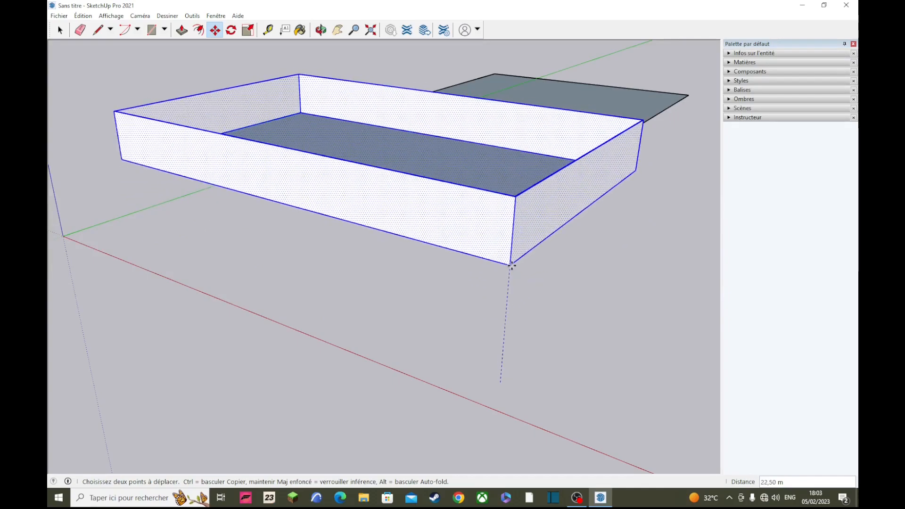
left_click(510, 271)
Reselect the entire walled box together with all its connected geometry
middle_click_drag(529, 333, 510, 313)
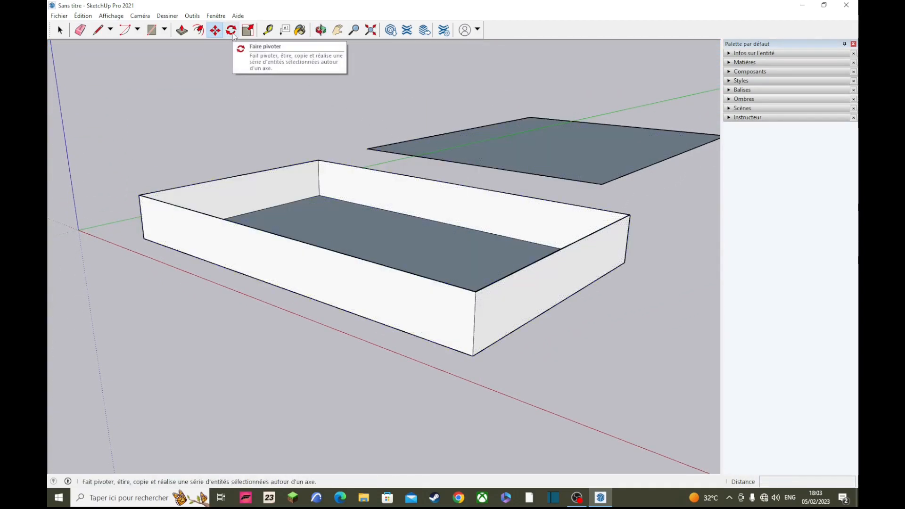
key("space")
left_click(311, 196)
triple_click(311, 196)
Rotate the walled box 97° about a point on the short wall's upper edge, in the plane perpendicular to the red axis, and undo it
key("q")
middle_click_drag(347, 107, 350, 214)
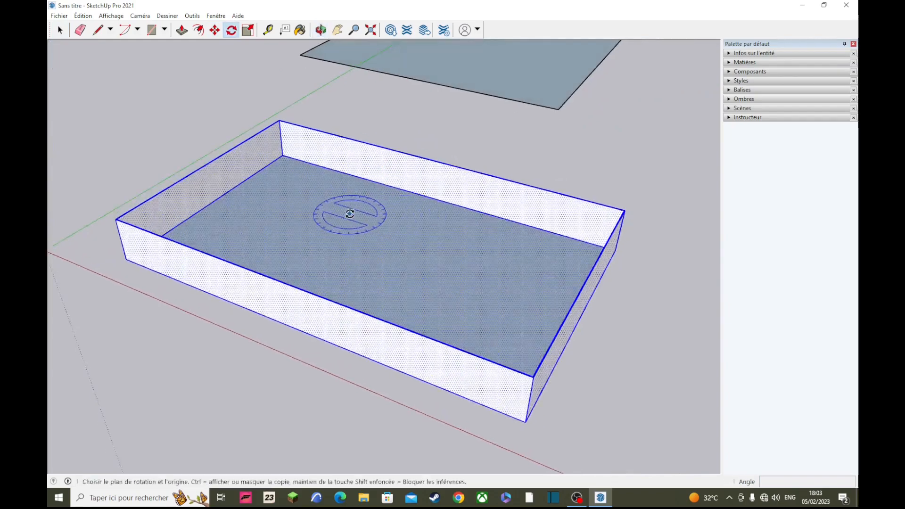
key("o")
left_click_drag(626, 347, 498, 231)
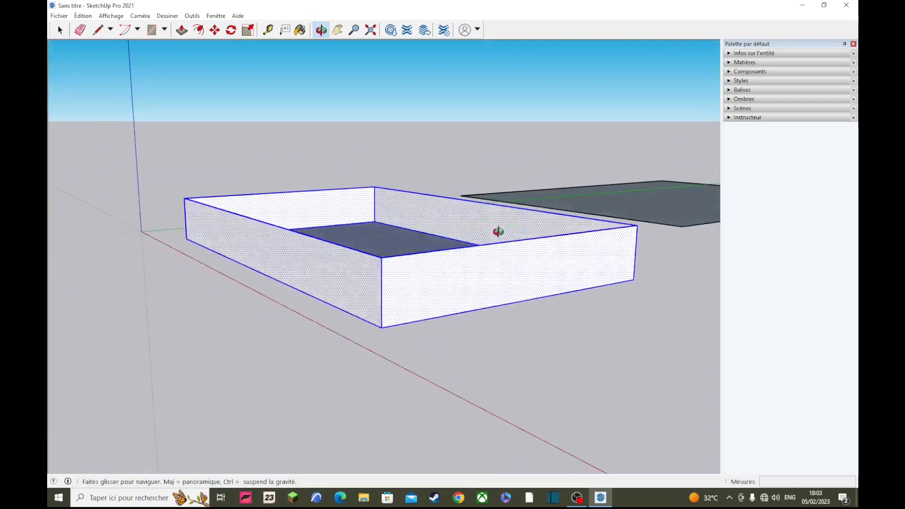
key("q")
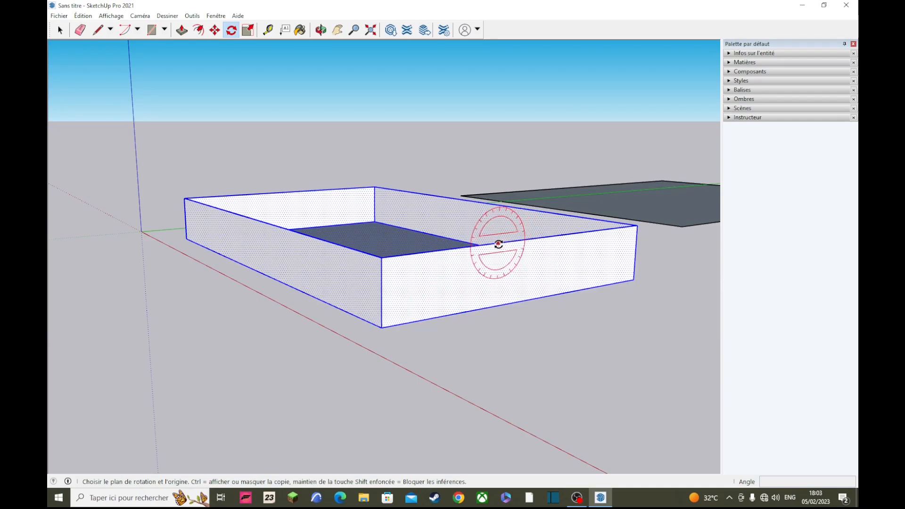
left_click(526, 241)
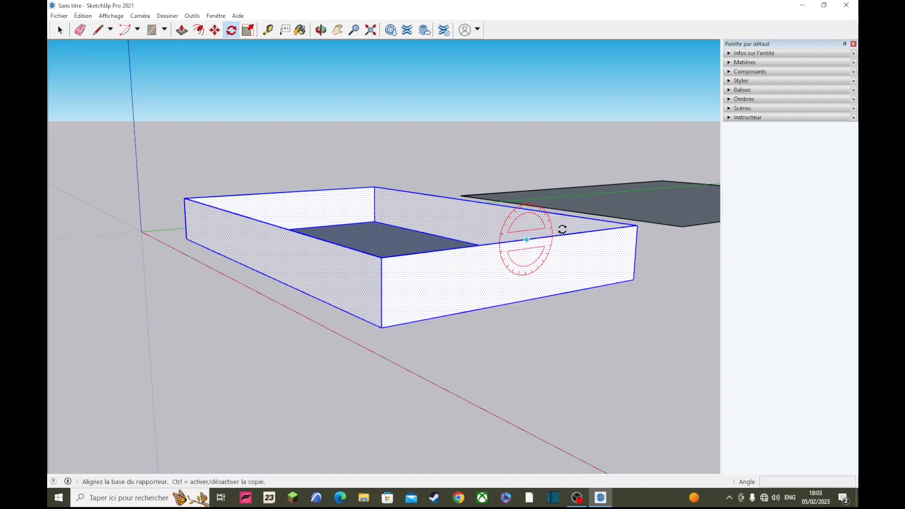
left_click(385, 258)
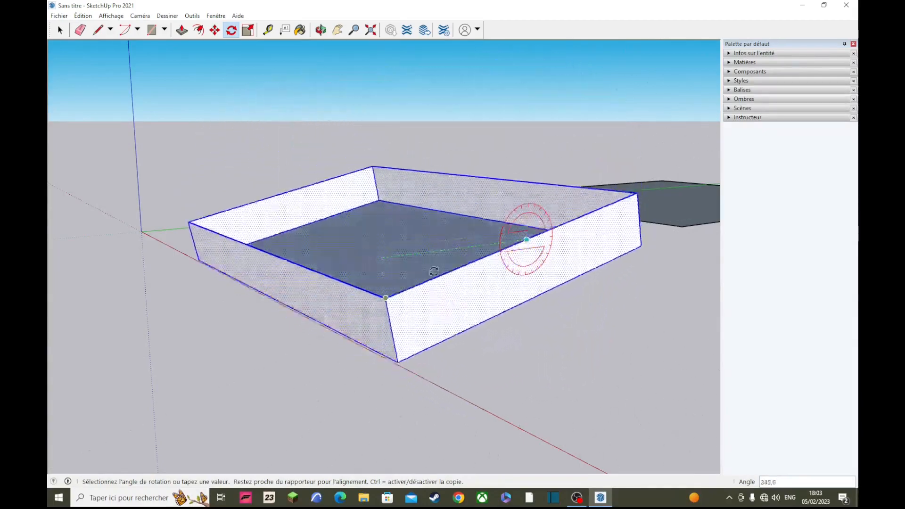
left_click(535, 173)
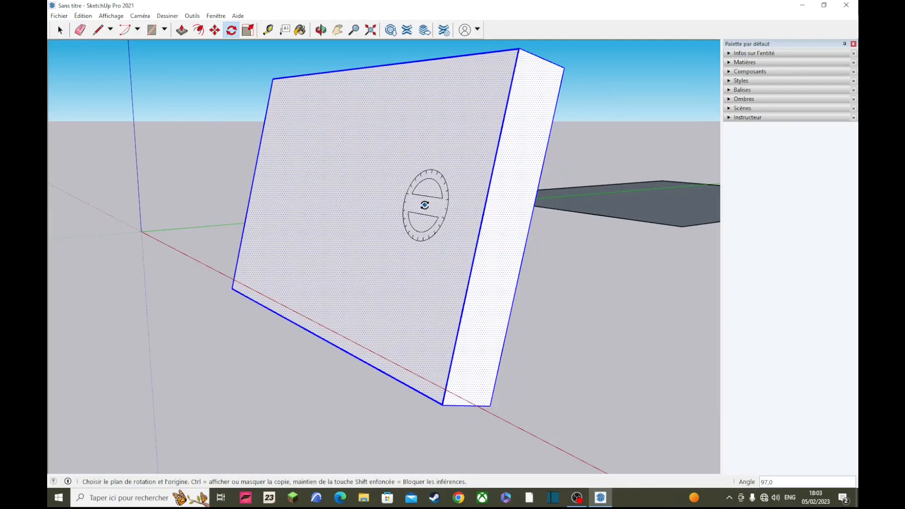
key("ctrl+z")
Try rotating the box in the plane perpendicular to the green axis, about the middle of the back wall's floor edge, and cancel it
scroll(345, 208, "up", 1)
middle_click_drag(391, 189, 499, 292)
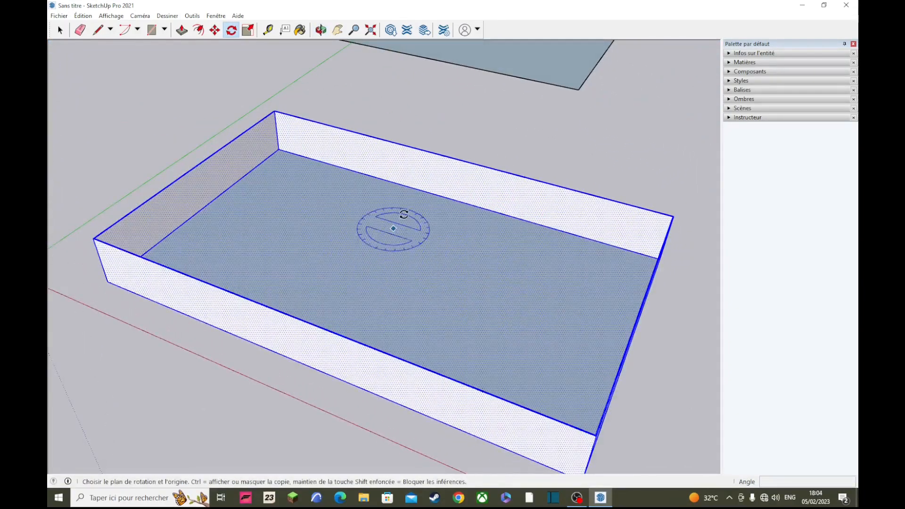
left_click(448, 197)
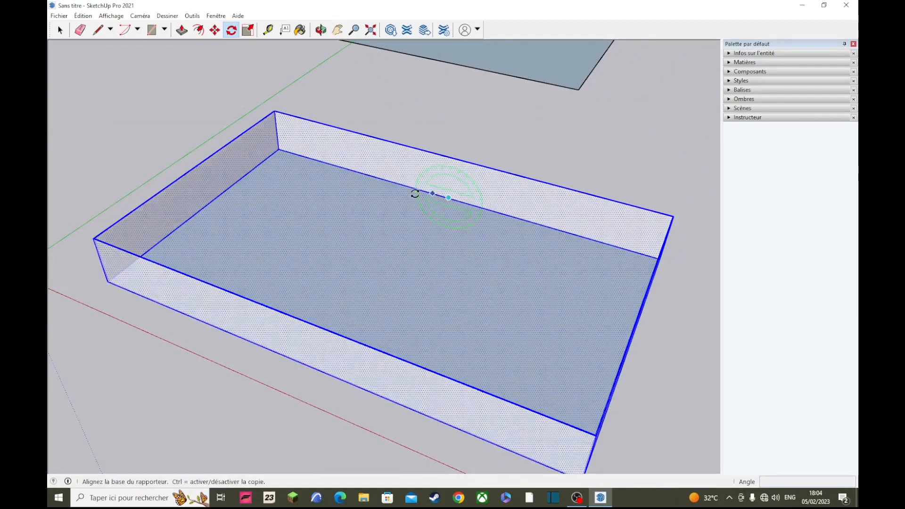
left_click(279, 150)
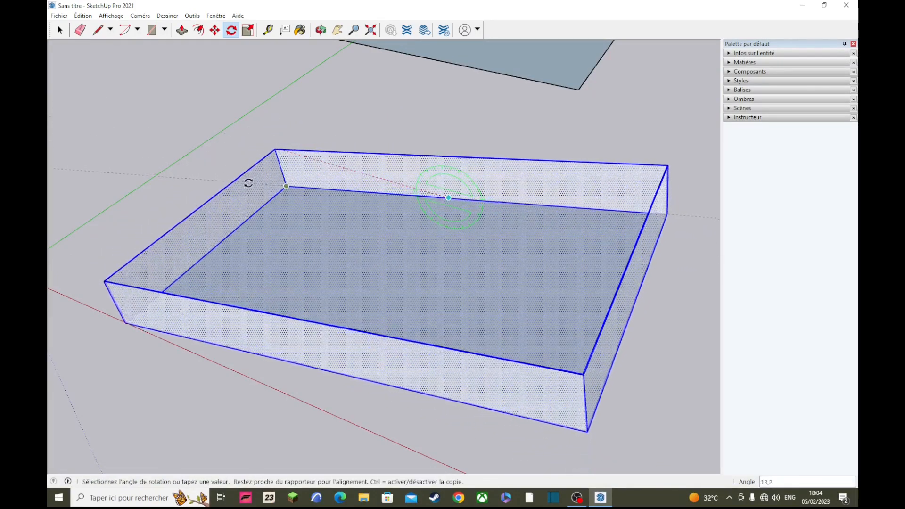
key("Escape")
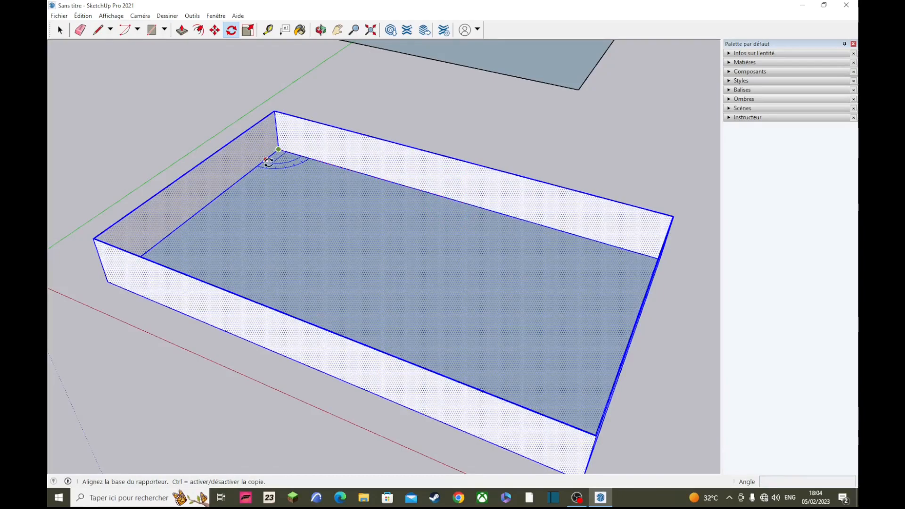
Try rotating the box 90° horizontally about the floor's inner back corner, and cancel it
left_click(446, 199)
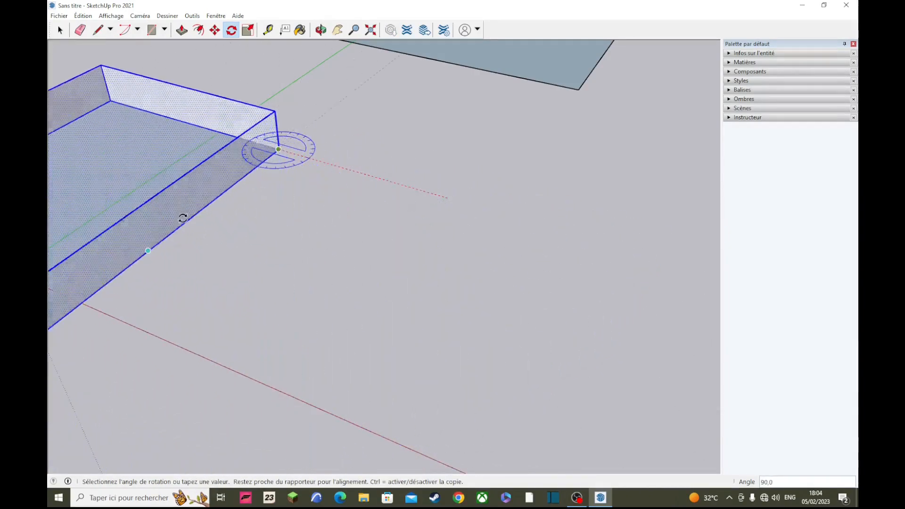
key("Escape")
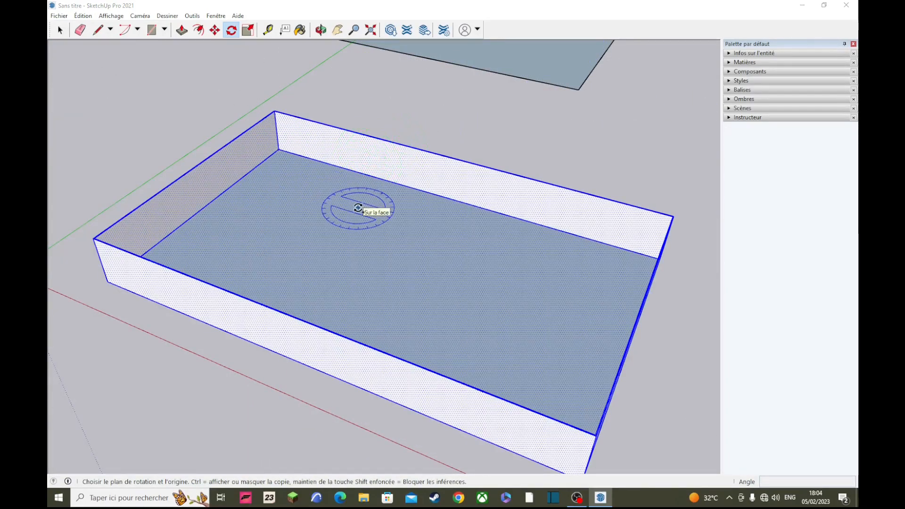
key("super")
key("super")
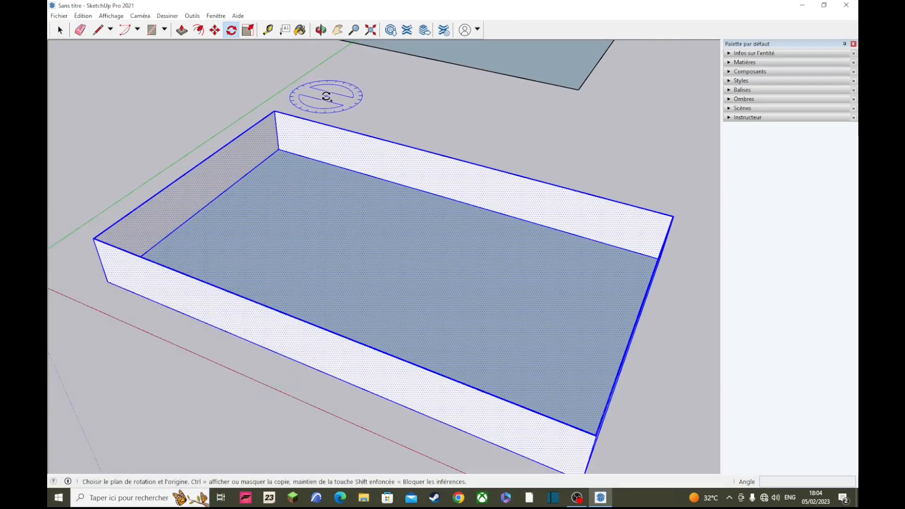
Scale the walled box along the red axis, first shrinking it and finally stretching it by a factor of 1.55
left_click(248, 30)
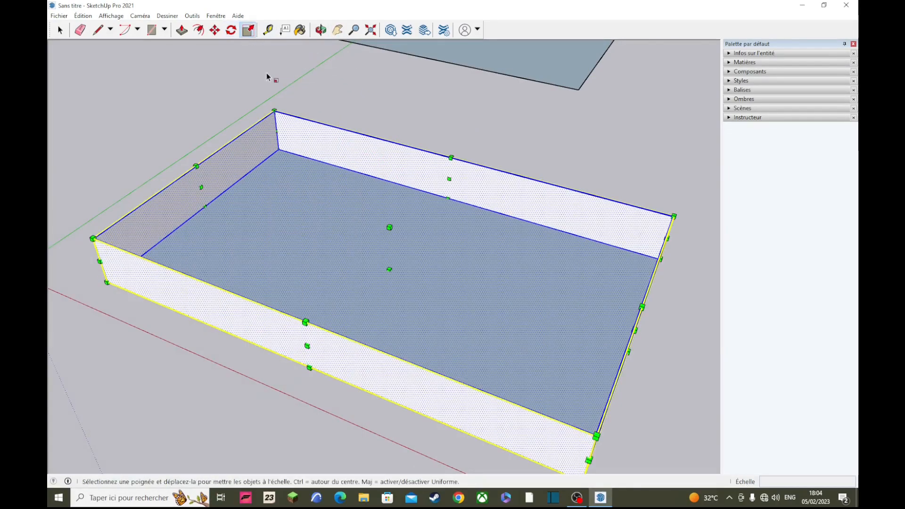
scroll(332, 194, "down", 3)
scroll(401, 293, "up", 3)
scroll(460, 267, "down", 3)
scroll(553, 288, "up", 3)
scroll(554, 288, "up", 1)
scroll(560, 285, "down", 2)
left_click_drag(561, 285, 354, 243)
scroll(372, 243, "up", 2)
scroll(375, 242, "down", 1)
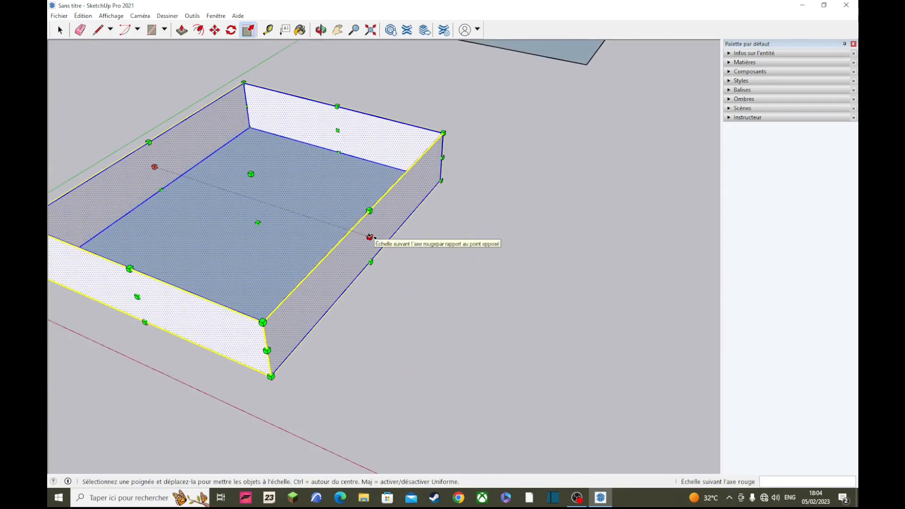
left_click_drag(369, 237, 514, 306)
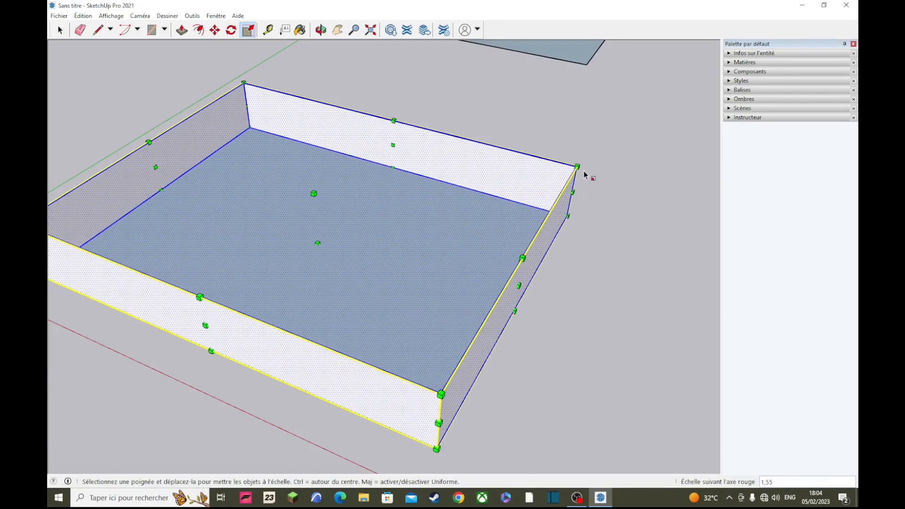
Scale the box uniformly by 0.65 from its upper back corner, and enlarge its height and depth from the front wall's top edge
left_click_drag(578, 168, 314, 220)
middle_click_drag(314, 220, 504, 202)
left_click_drag(503, 202, 606, 151)
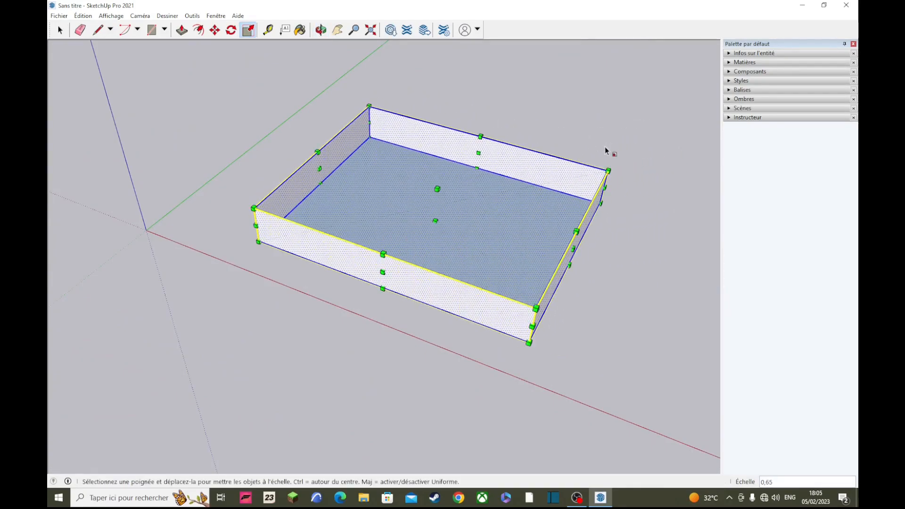
left_click_drag(384, 255, 267, 199)
Try scaling the box along the green axis and from its upper front corner, and cancel both attempts
left_click_drag(285, 312, 410, 180)
key("Escape")
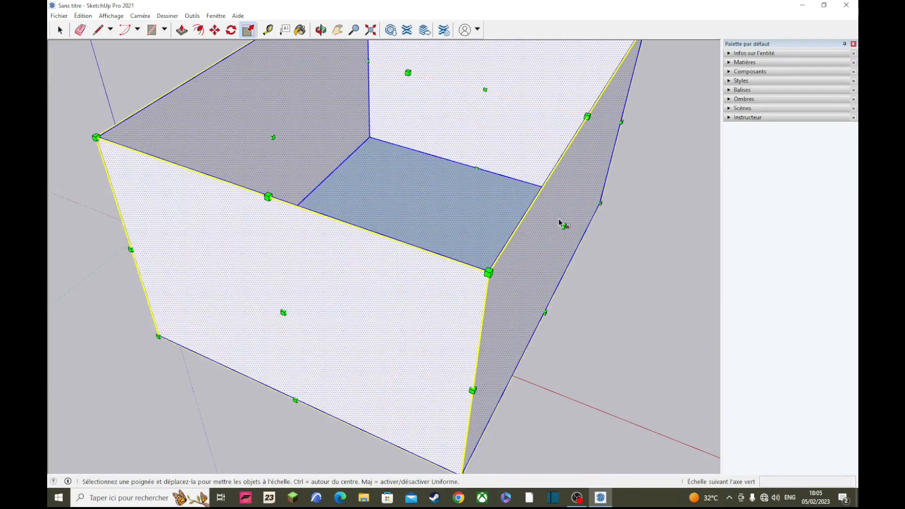
left_click_drag(488, 272, 406, 179)
key("Escape")
Try placing a Tape Measure guide on the long outer wall, parallel to its vertical edge, and cancel it
middle_click_drag(440, 150, 409, 267, "shift")
scroll(328, 232, "up", 3)
scroll(185, 267, "up", 3)
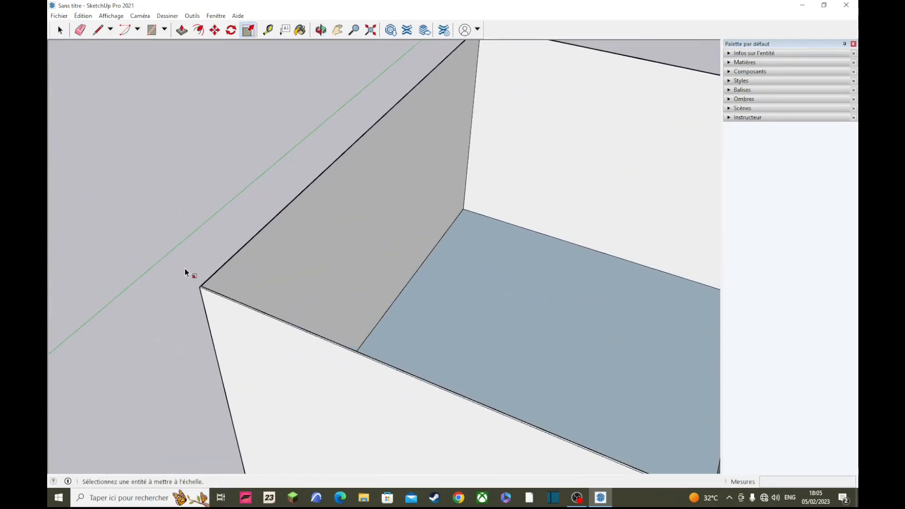
scroll(185, 267, "down", 5)
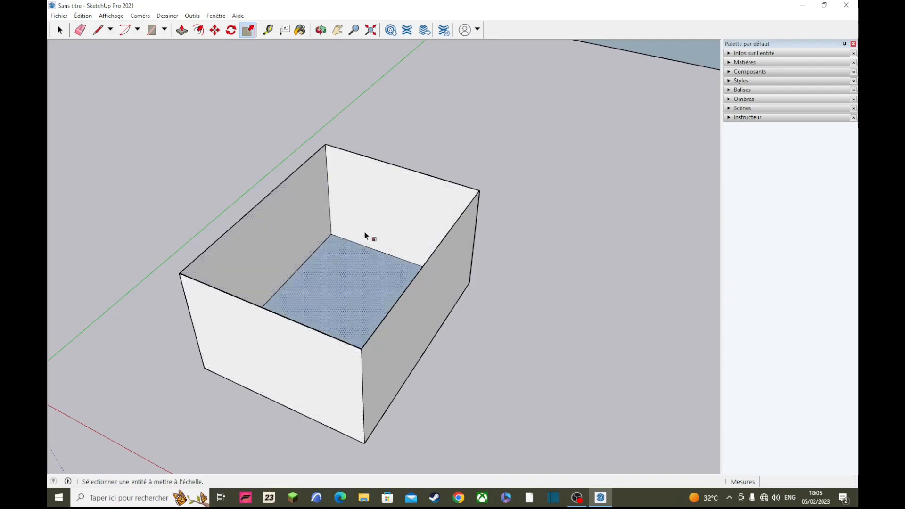
left_click(268, 29)
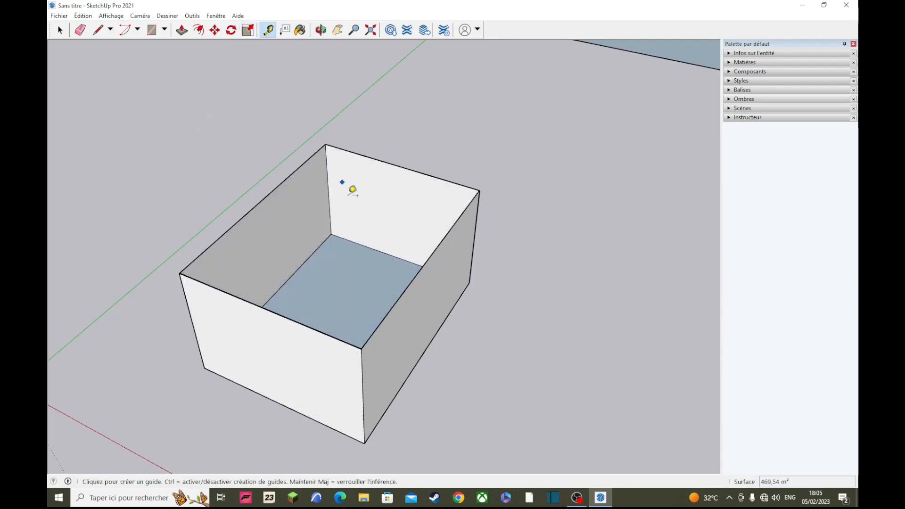
scroll(406, 344, "up", 3)
middle_click_drag(406, 343, 152, 248)
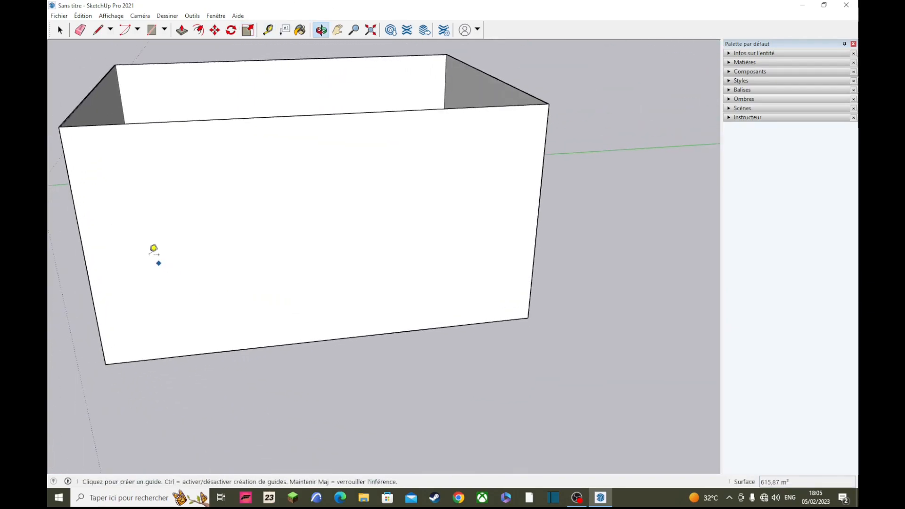
left_click(86, 250)
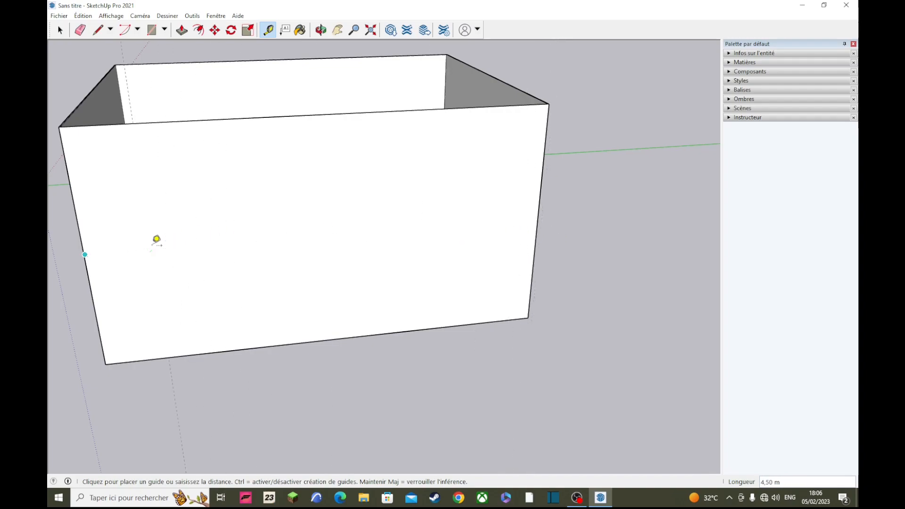
key("Escape")
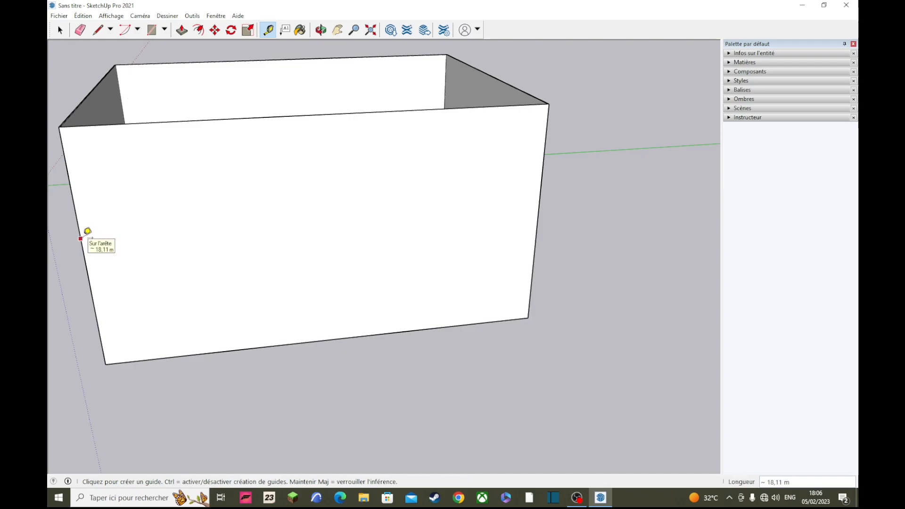
Measure across the long outer wall from its upper corner, and place Tape Measure guides along its vertical and horizontal middle lines
left_click(60, 127)
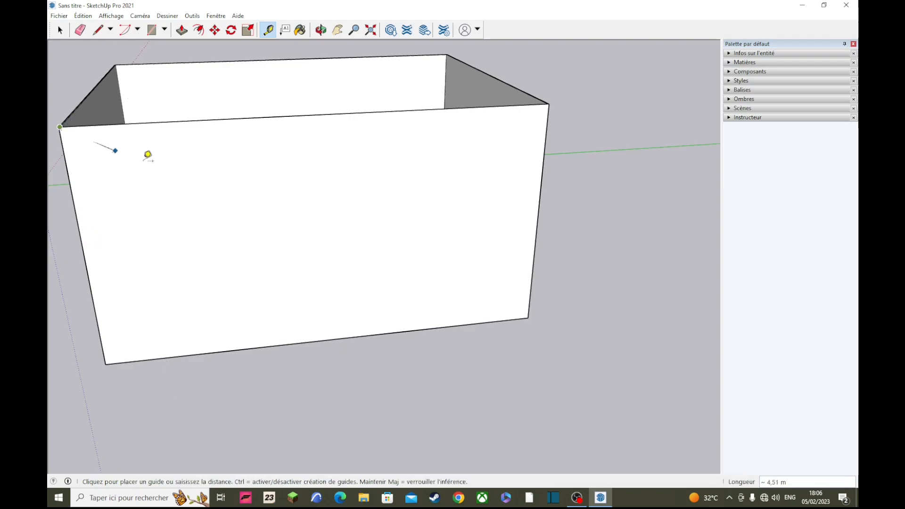
left_click(532, 310)
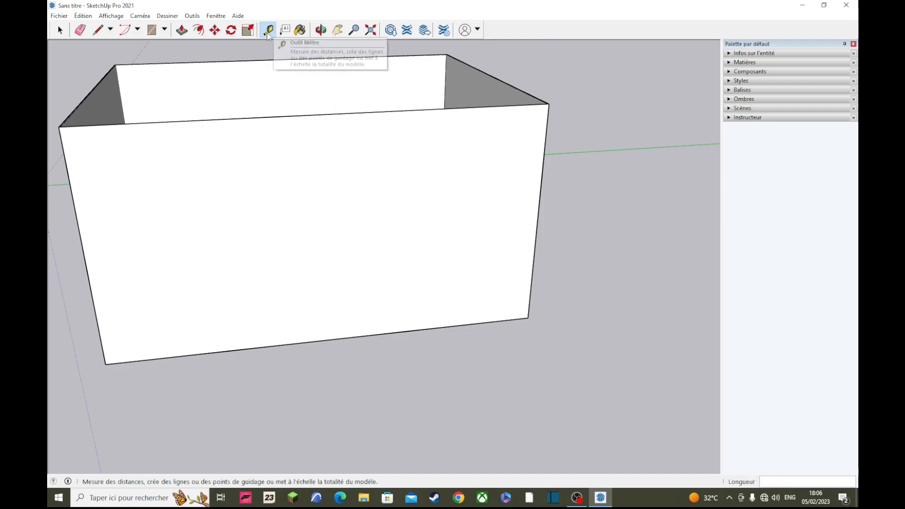
left_click(81, 233)
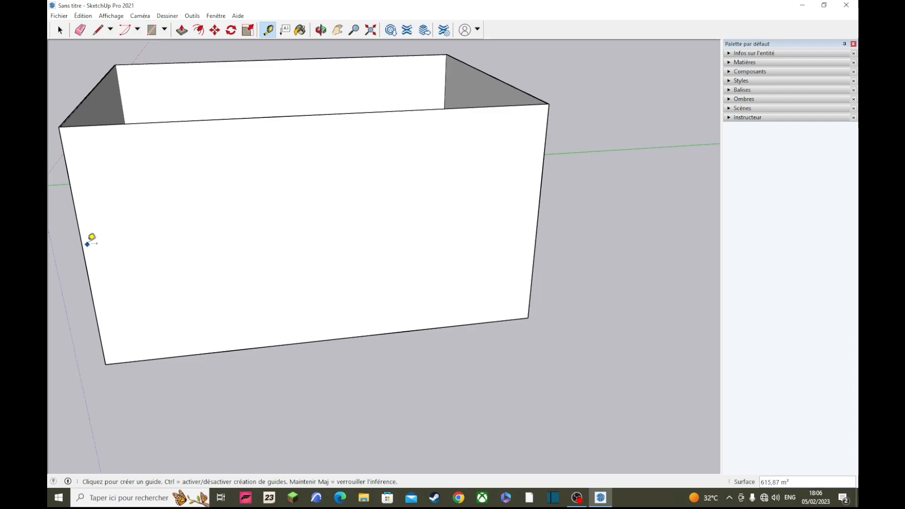
left_click(87, 236)
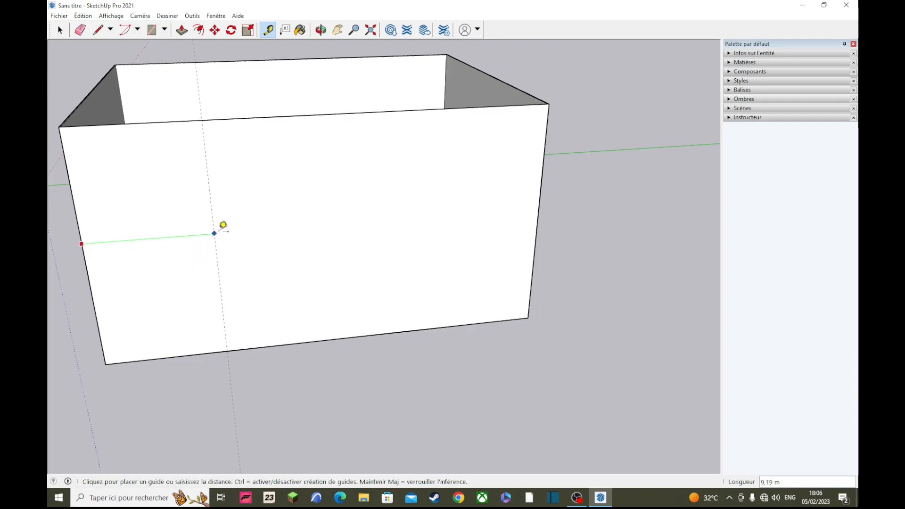
left_click(326, 108)
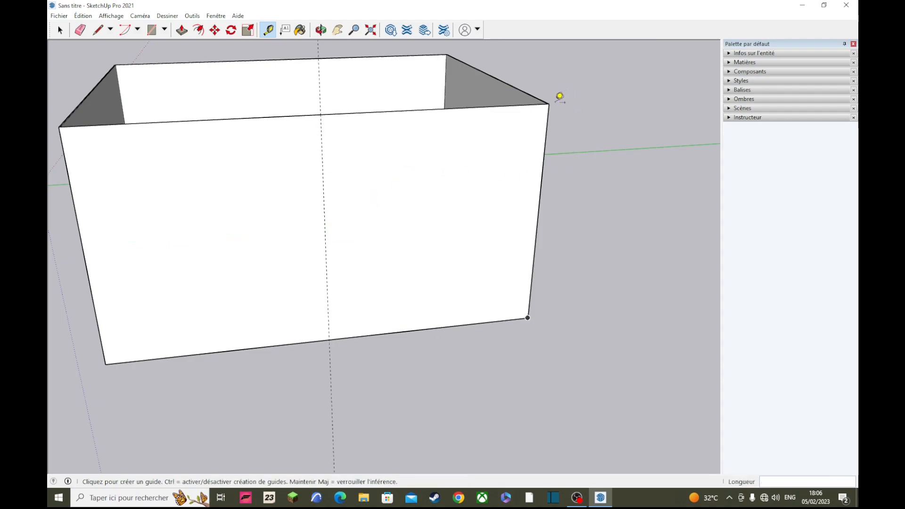
left_click(497, 105)
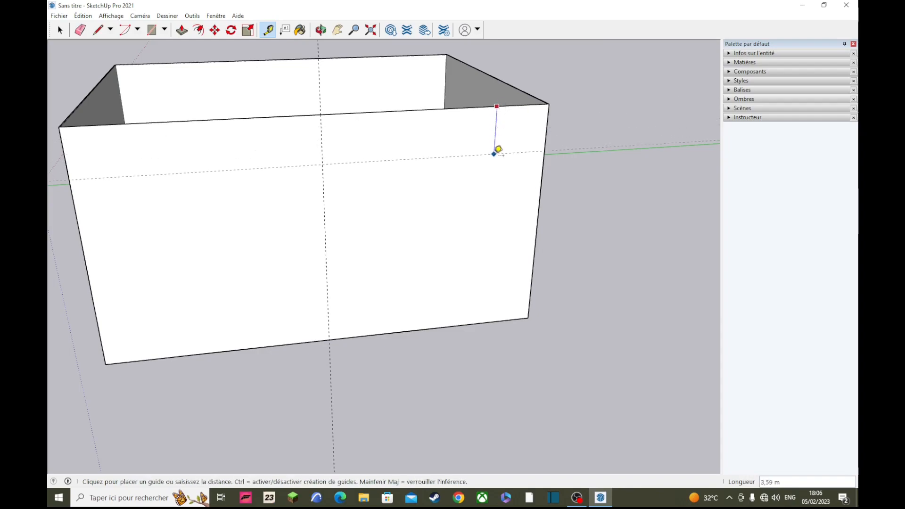
left_click(545, 209)
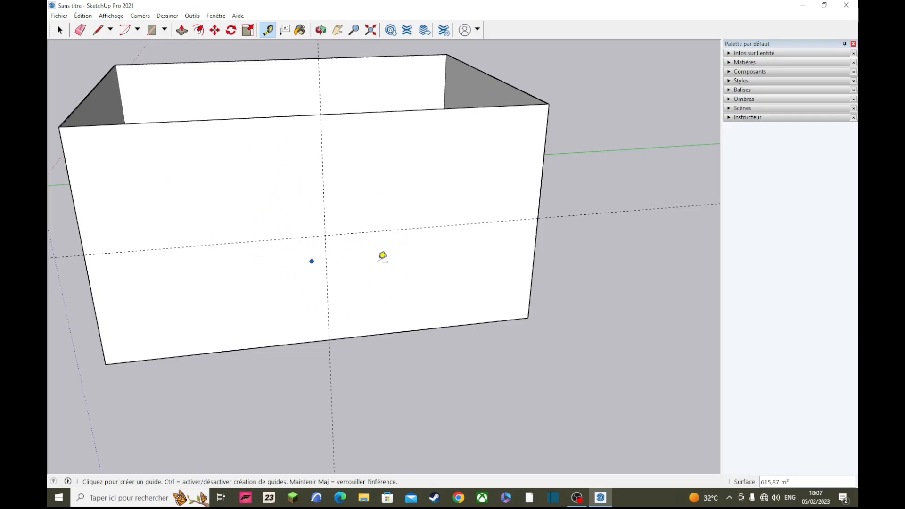
Erase the vertical and horizontal guides on the long outer wall
middle_click_drag(302, 225, 451, 236)
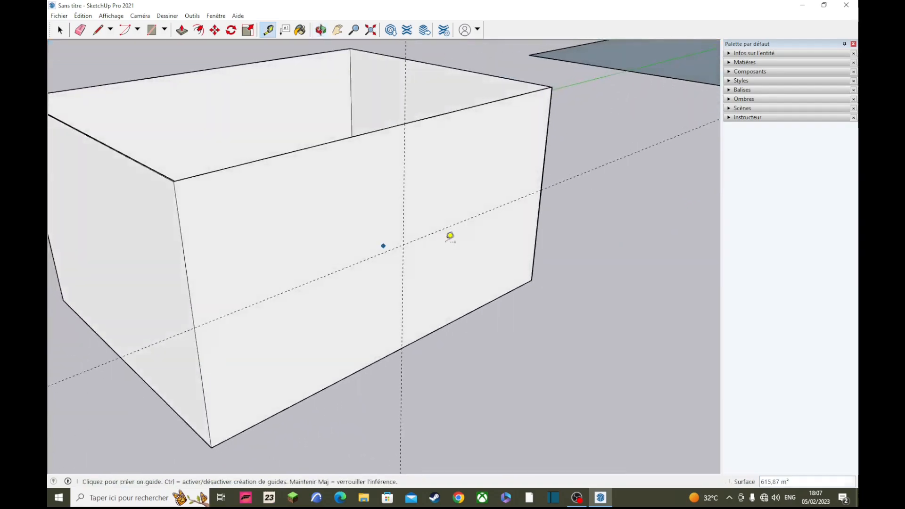
scroll(402, 210, "down", 5)
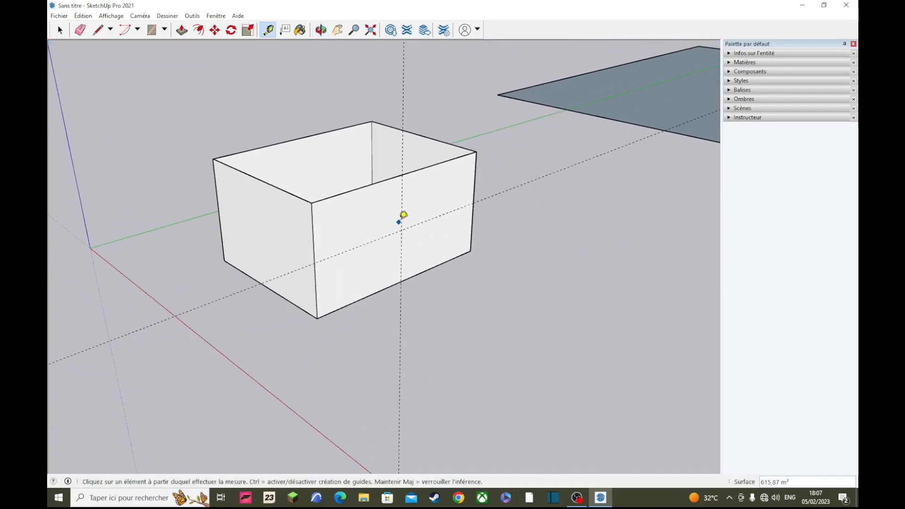
scroll(402, 210, "up", 6)
scroll(403, 215, "down", 2)
scroll(403, 214, "down", 3)
scroll(403, 213, "up", 4)
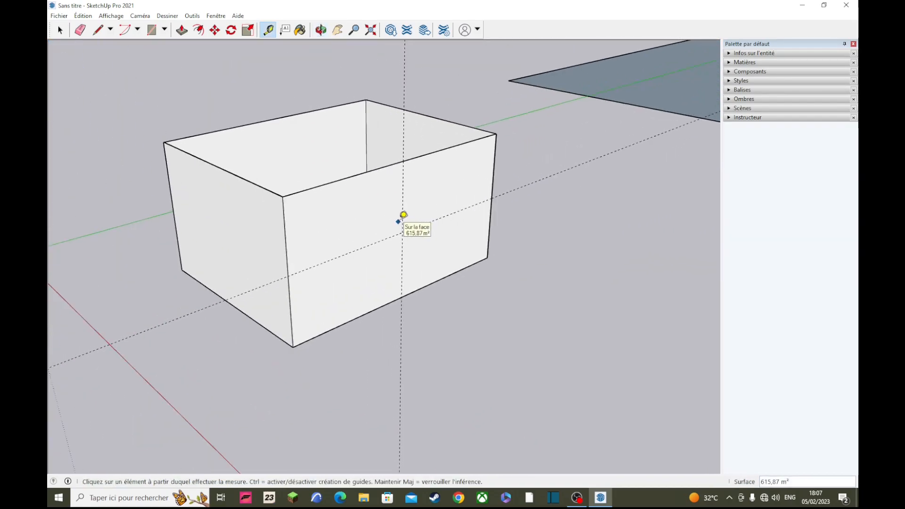
left_click(403, 215)
left_click(80, 30)
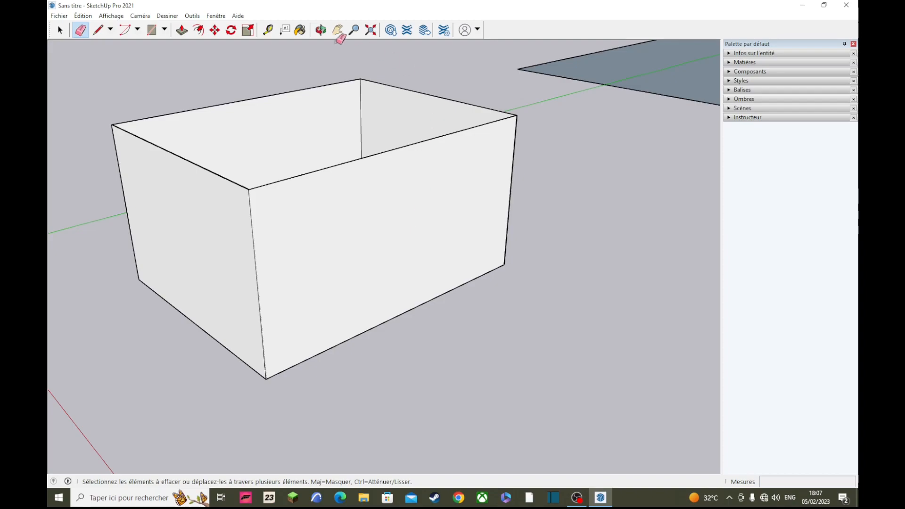
Try attaching a text label with the face area to the long outer wall, and cancel it
left_click(285, 30)
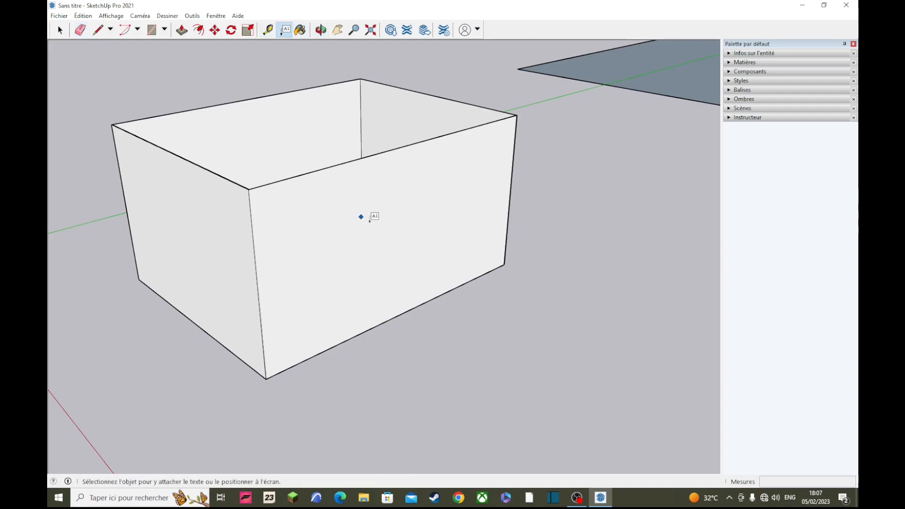
left_click(364, 259)
left_click(455, 173)
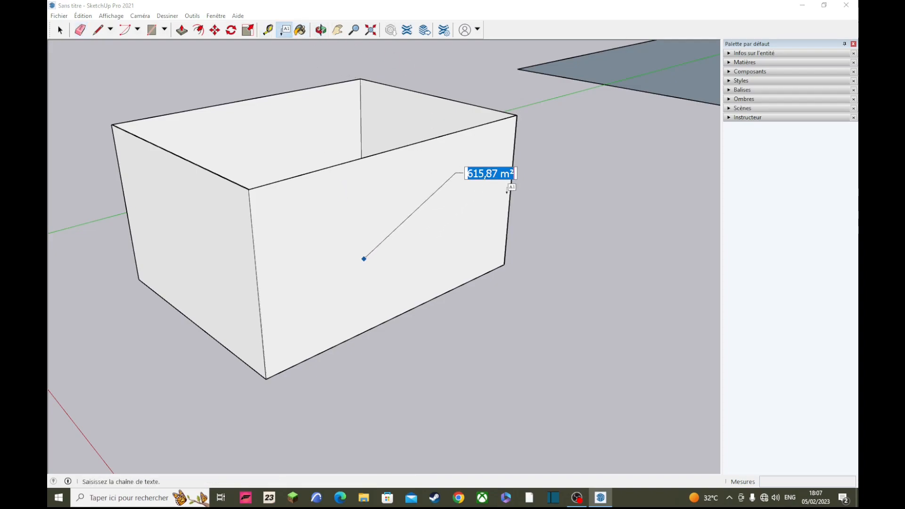
key("Escape")
Attach a leader text label showing the face area to the floor inside the box
middle_click_drag(350, 186, 289, 170)
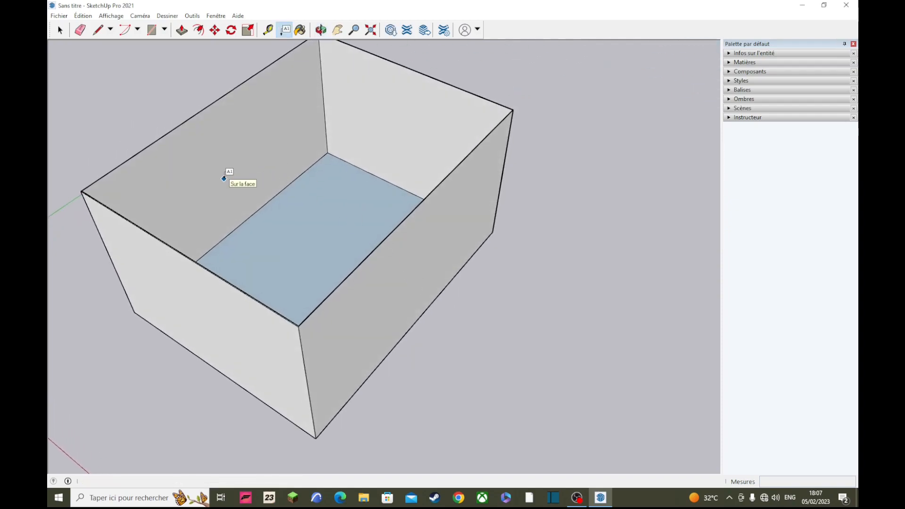
left_click(310, 247)
left_click(346, 195)
middle_click_drag(378, 218, 348, 196)
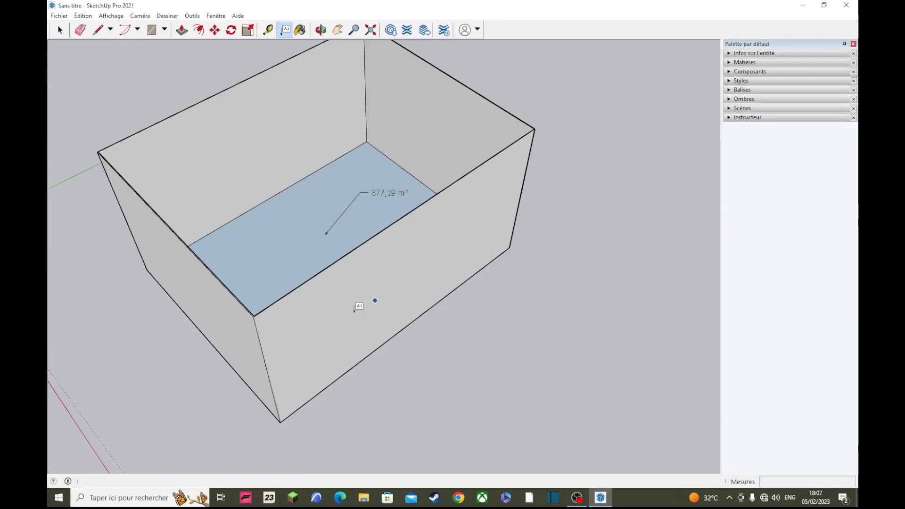
Try placing a length label on the box's near vertical edge and an area label on the long outer wall, and cancel both
left_click(269, 376)
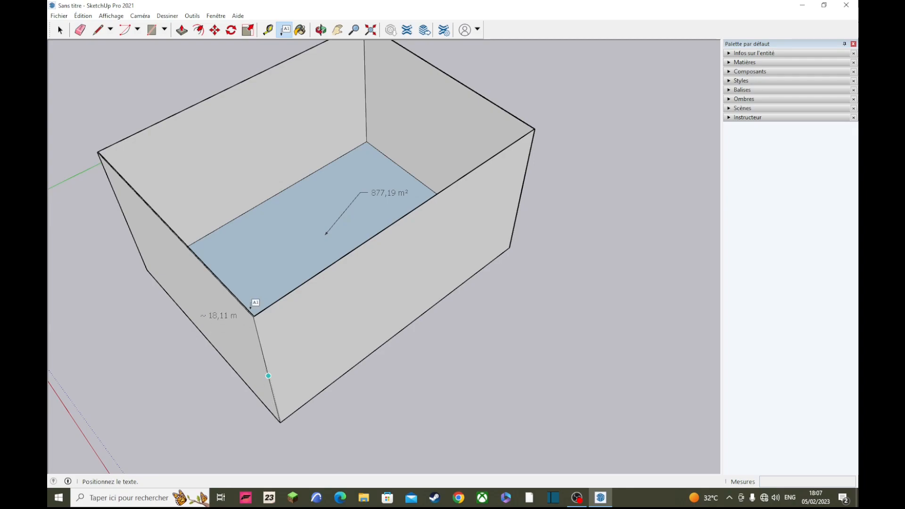
key("Escape")
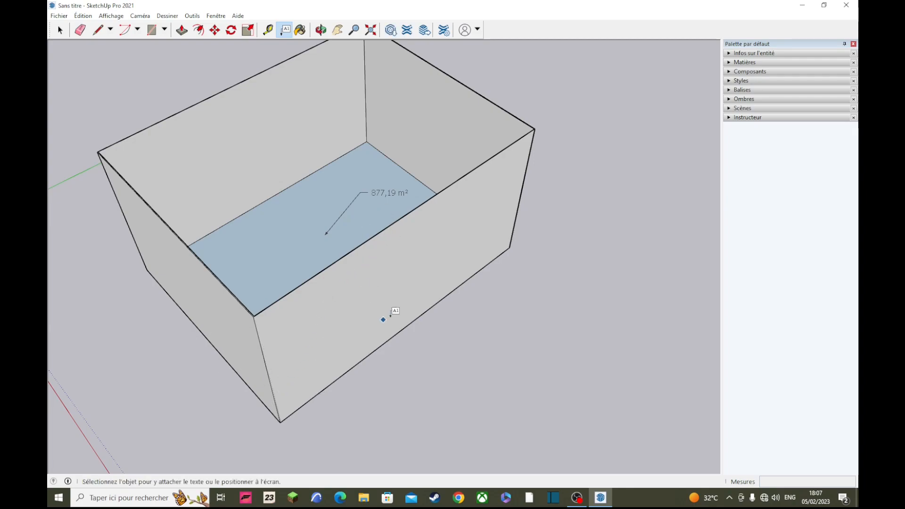
middle_click_drag(406, 326, 424, 221)
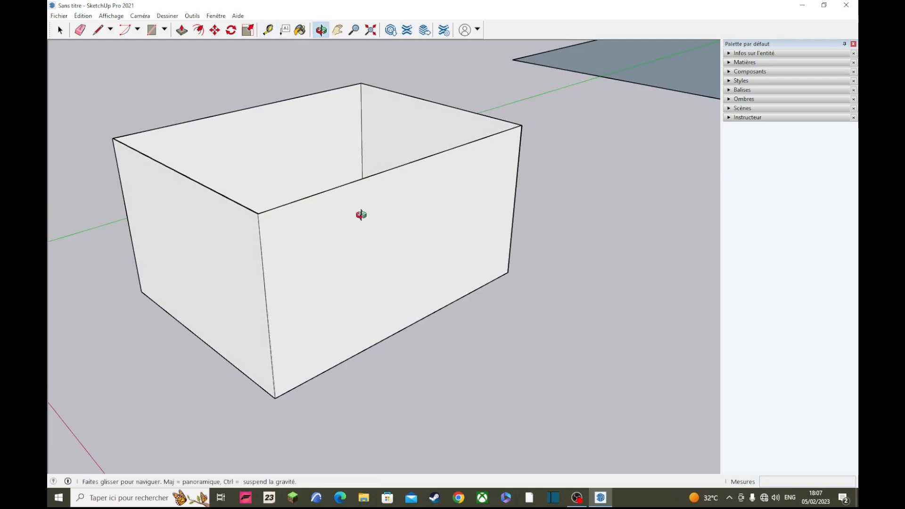
middle_click_drag(362, 214, 394, 258)
left_click(424, 284)
left_click(230, 314)
key("Escape")
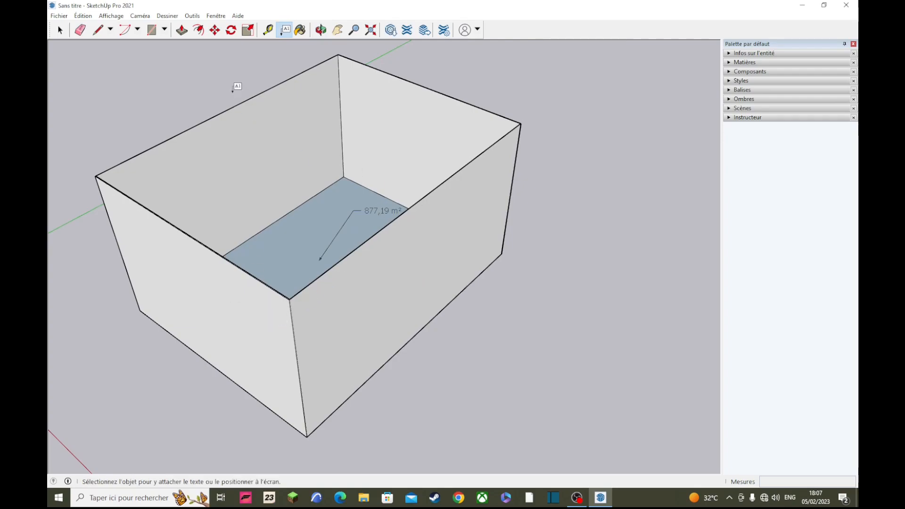
Set up the Paint Bucket with the Couleurs collection, trying Couleur A08 and Couleur A06 before choosing orange Couleur B04
left_click(300, 30)
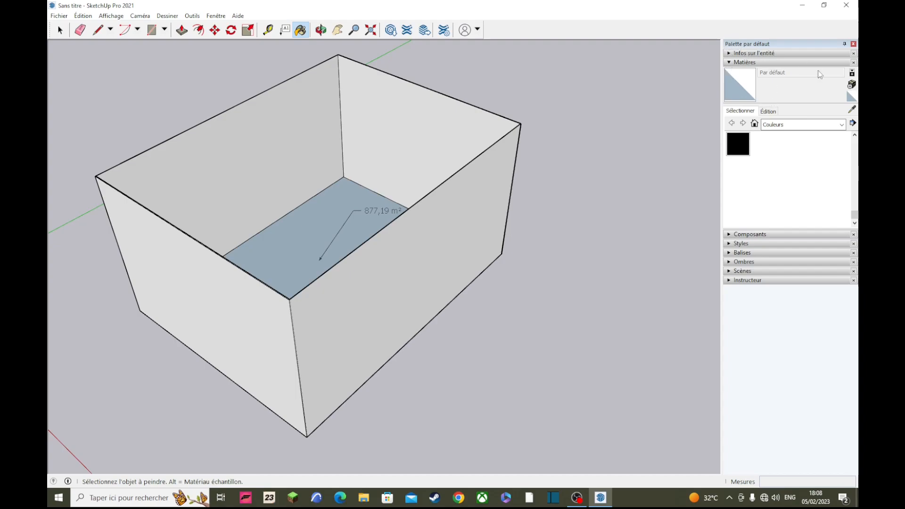
left_click(788, 63)
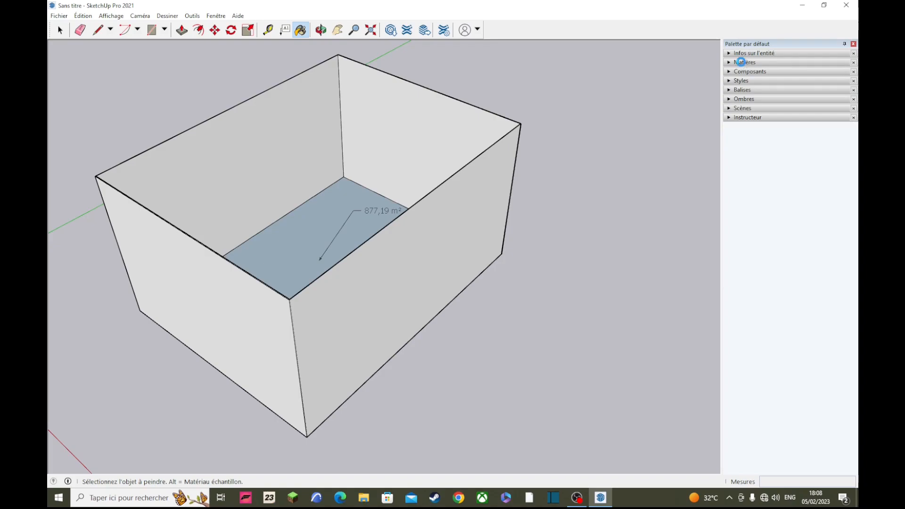
left_click(741, 63)
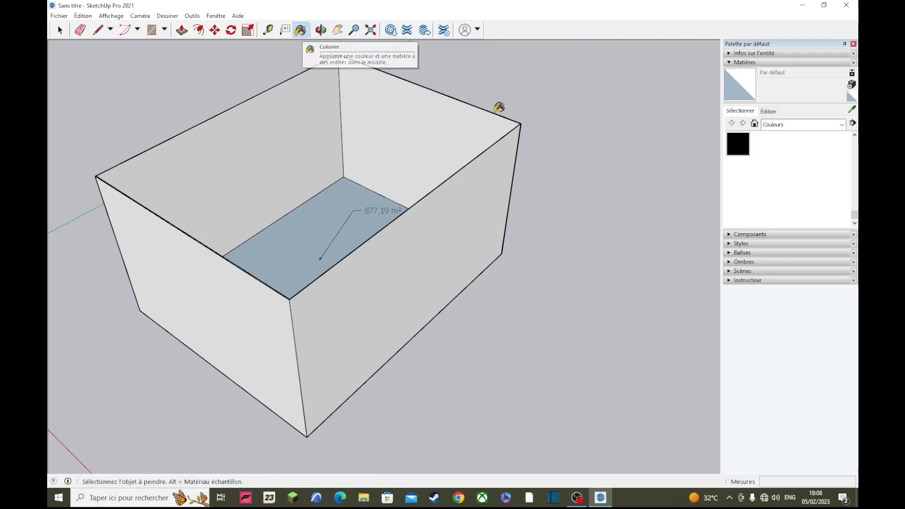
left_click(768, 130)
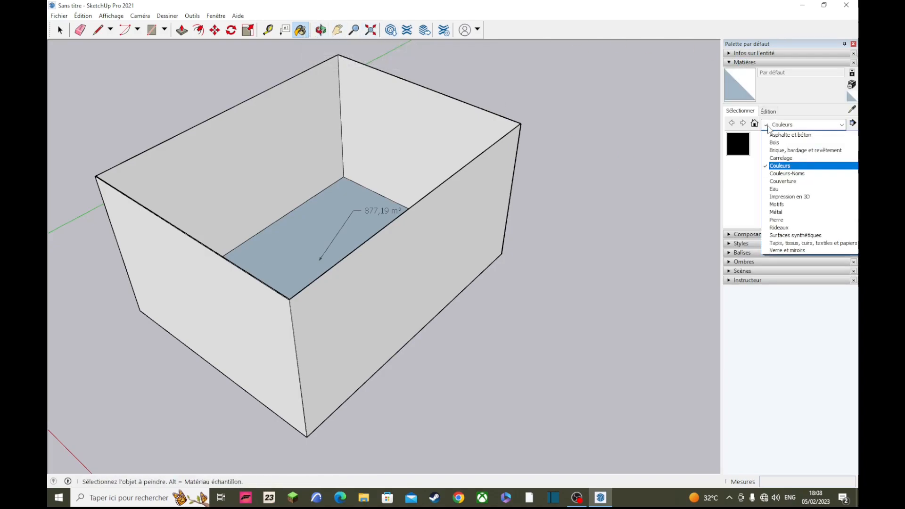
left_click(783, 163)
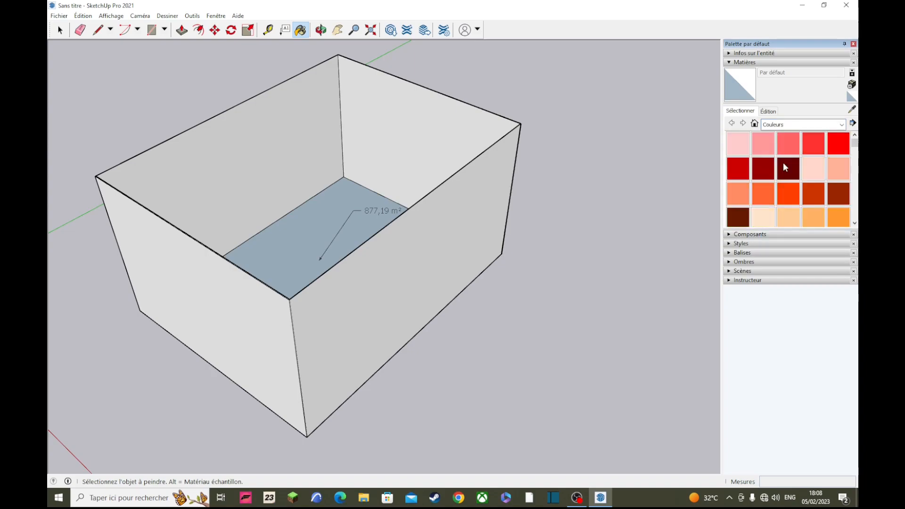
left_click(787, 169)
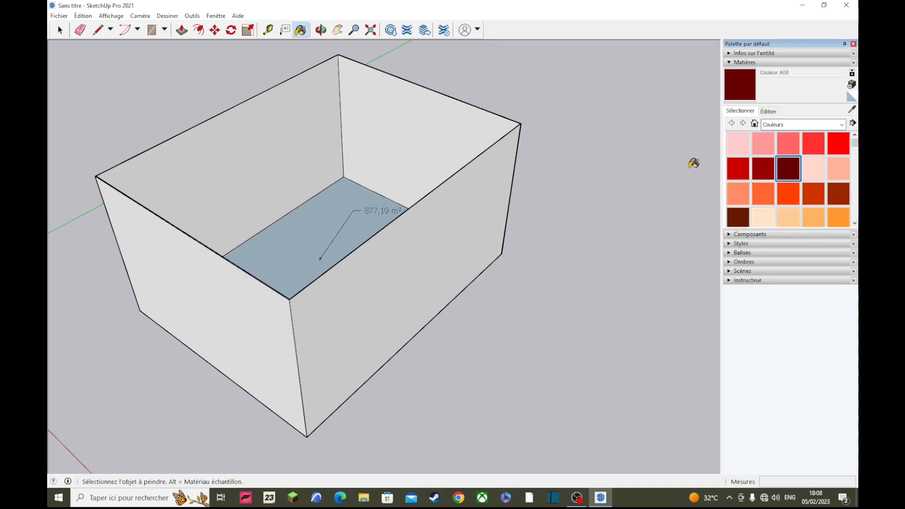
left_click(741, 179)
left_click(60, 30)
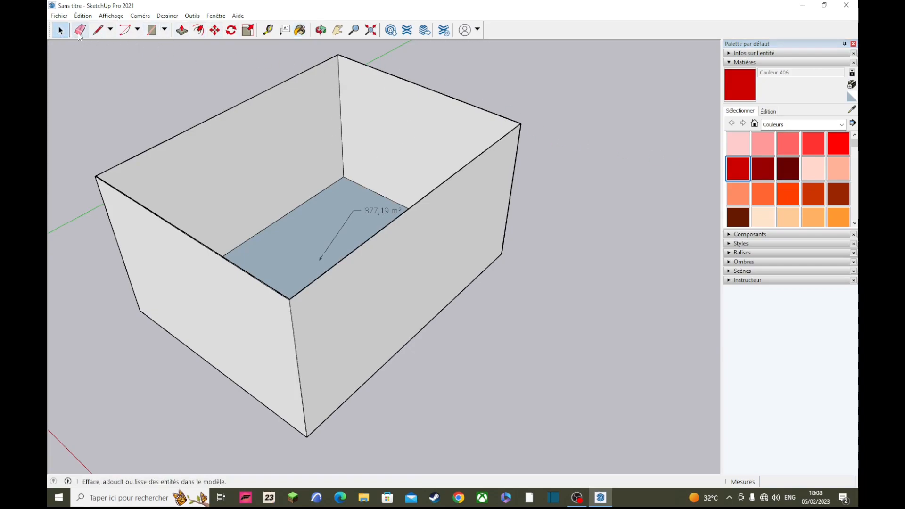
left_click(80, 31)
left_click(767, 199)
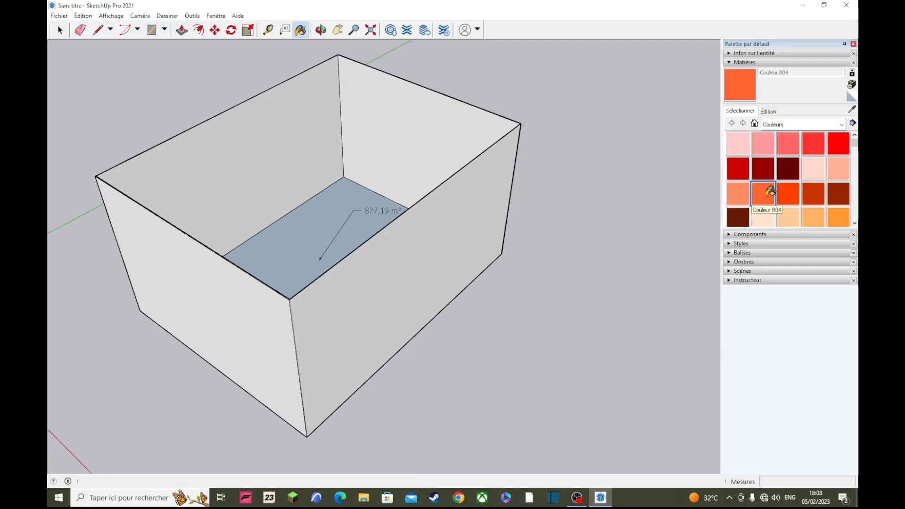
Paint the box's walls inside and outside with Couleur B04, leaving the floor unpainted
left_click(447, 216)
left_click(257, 335)
left_click(200, 191)
left_click(401, 112)
middle_click_drag(563, 238, 496, 255)
left_click(496, 254)
left_click(337, 140)
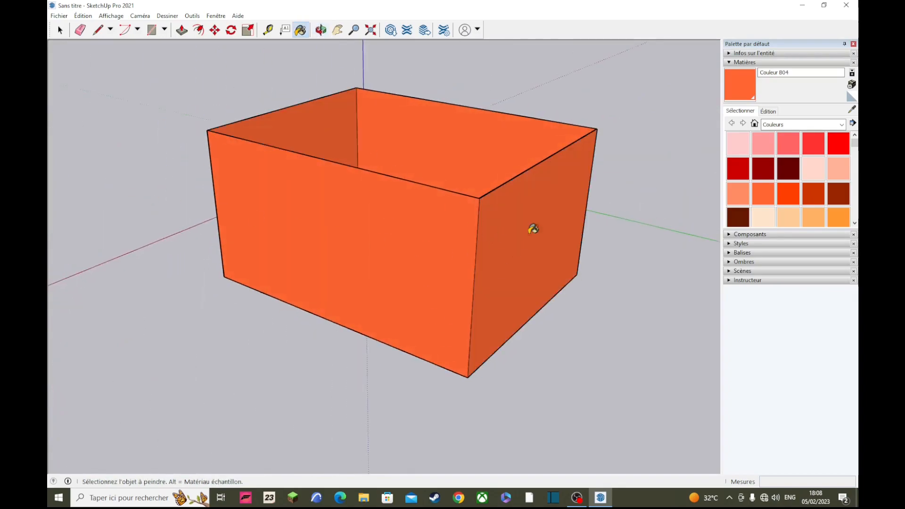
Orbit around the painted box to examine its outer walls and interior from several sides
left_click(321, 30)
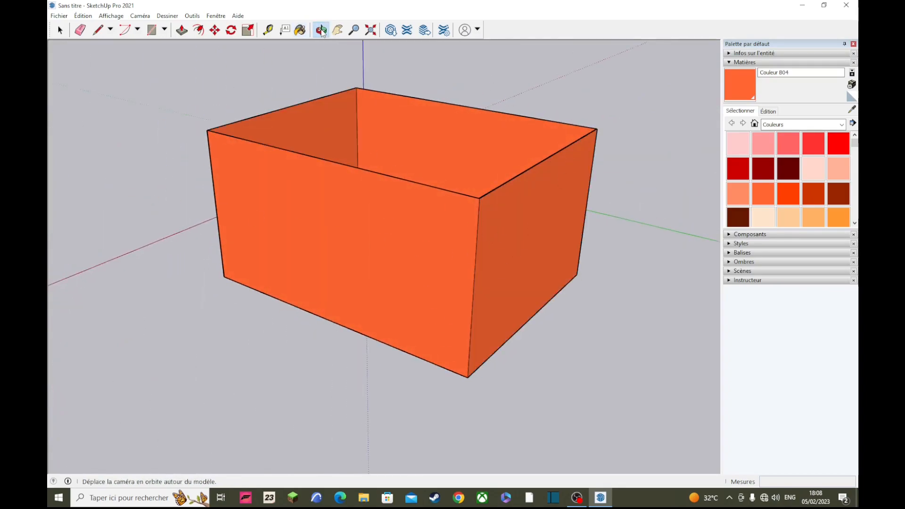
left_click_drag(333, 224, 696, 291)
middle_click_drag(696, 292, 637, 261)
scroll(285, 191, "down", 4)
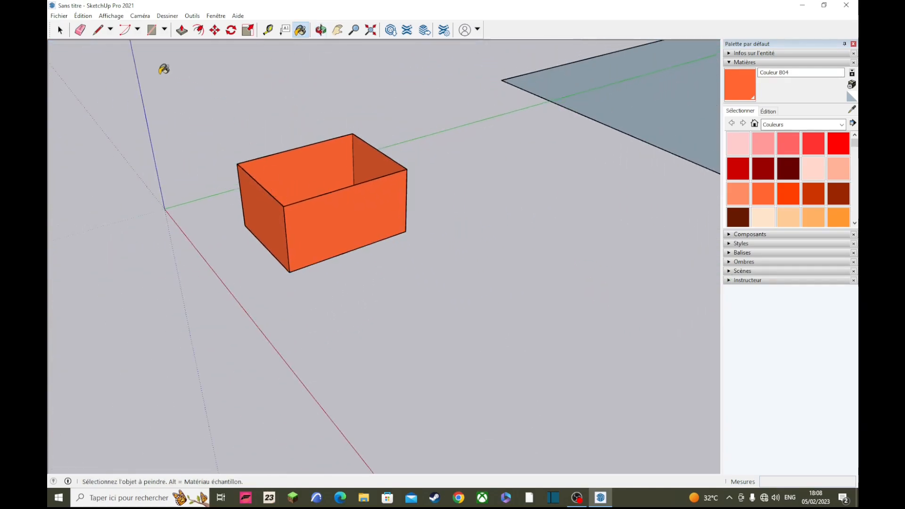
left_click(53, 35)
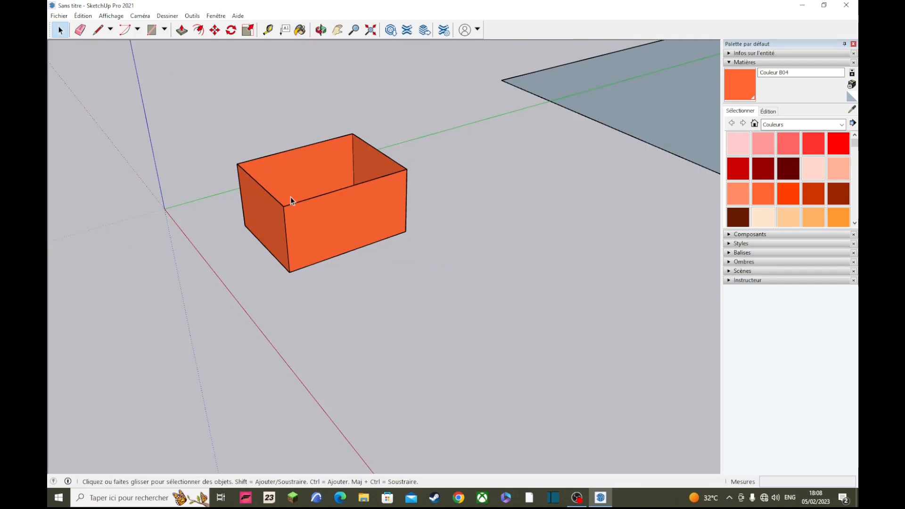
scroll(294, 206, "up", 2)
middle_click_drag(277, 205, 315, 296)
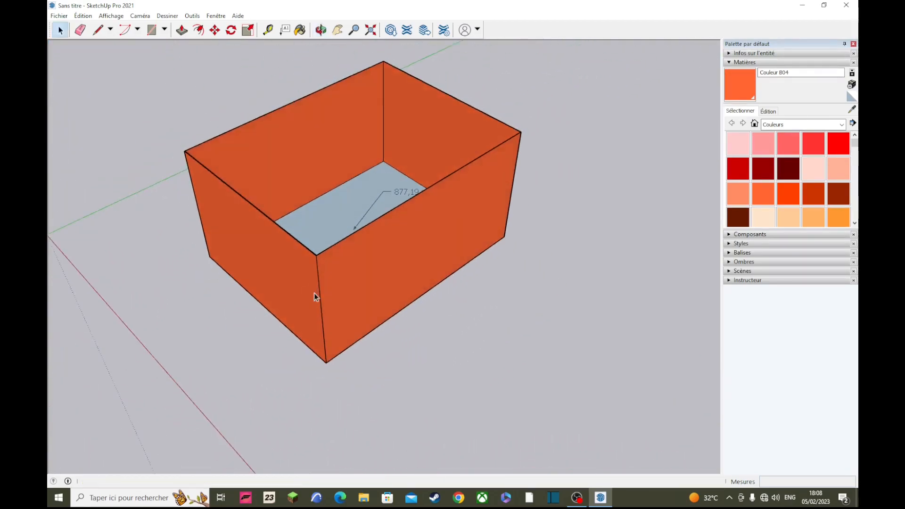
Pan the view to shift the painted box sideways, and orbit around it again
left_click(338, 31)
left_click_drag(272, 214, 501, 272)
middle_click_drag(501, 272, 584, 246)
left_click_drag(583, 247, 627, 244)
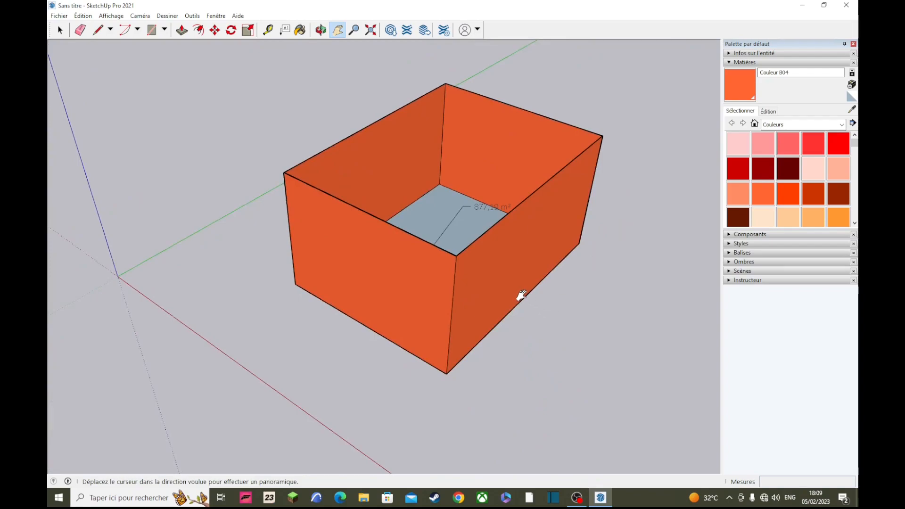
key("space")
key("o")
left_click_drag(451, 300, 509, 330)
key("space")
Use the Zoom tool to zoom in and out on the painted box's inner floor corner
scroll(514, 335, "down", 2)
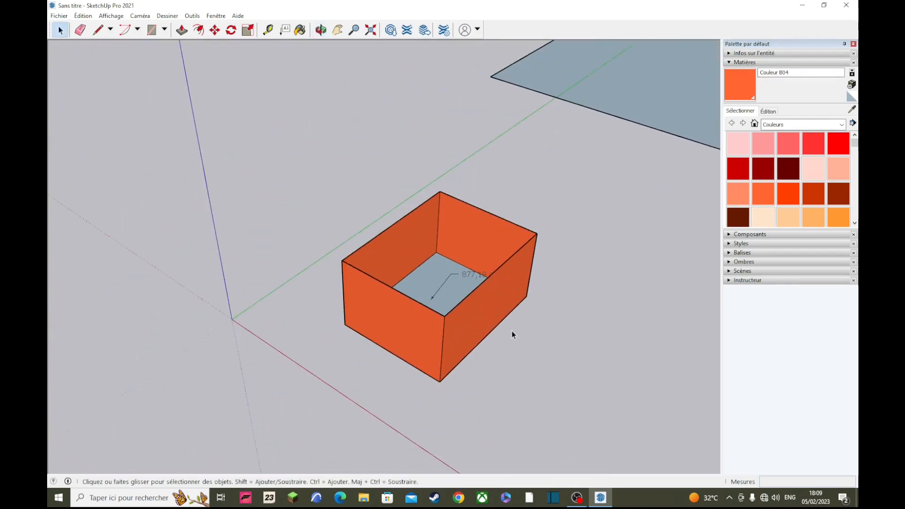
scroll(503, 329, "up", 3)
left_click(354, 30)
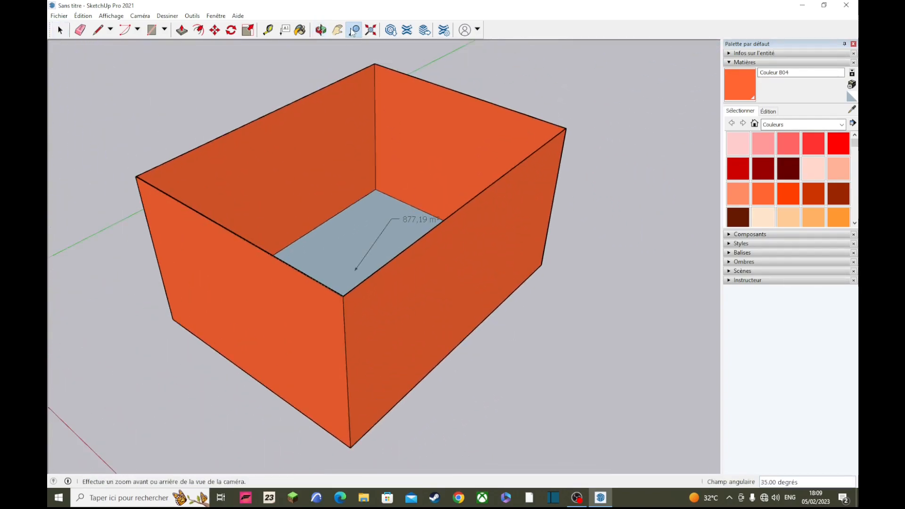
scroll(381, 185, "up", 5)
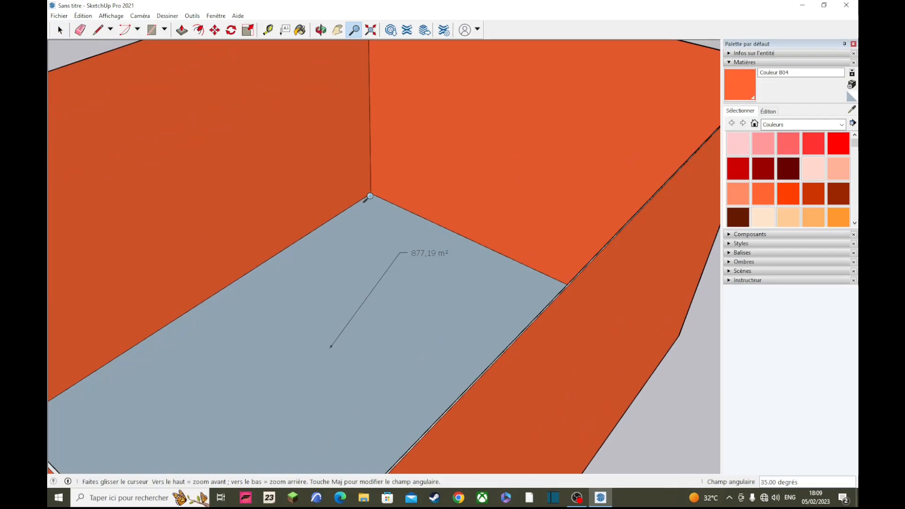
scroll(370, 196, "up", 5)
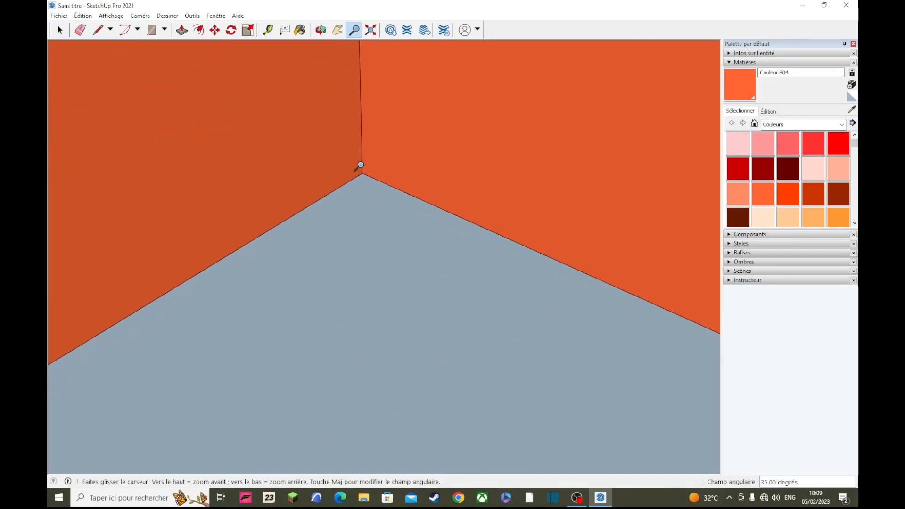
scroll(360, 164, "down", 6)
scroll(360, 162, "up", 5)
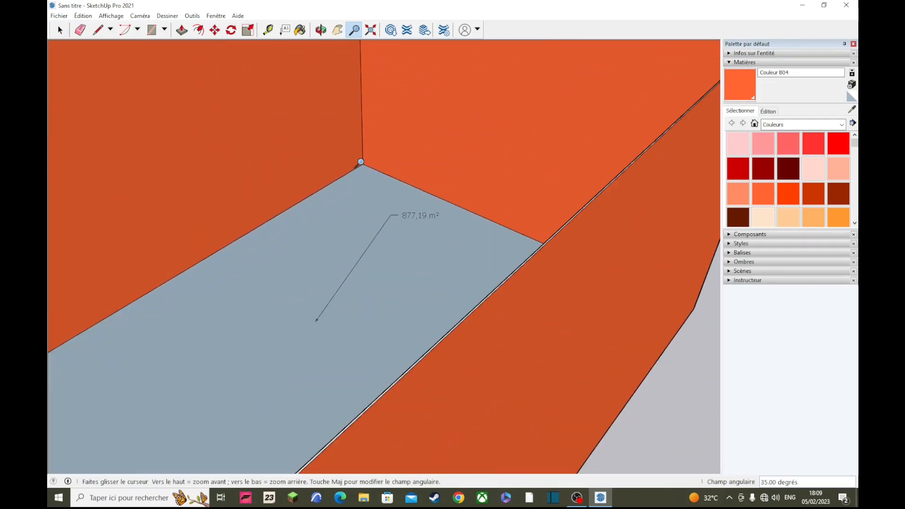
scroll(360, 162, "down", 6)
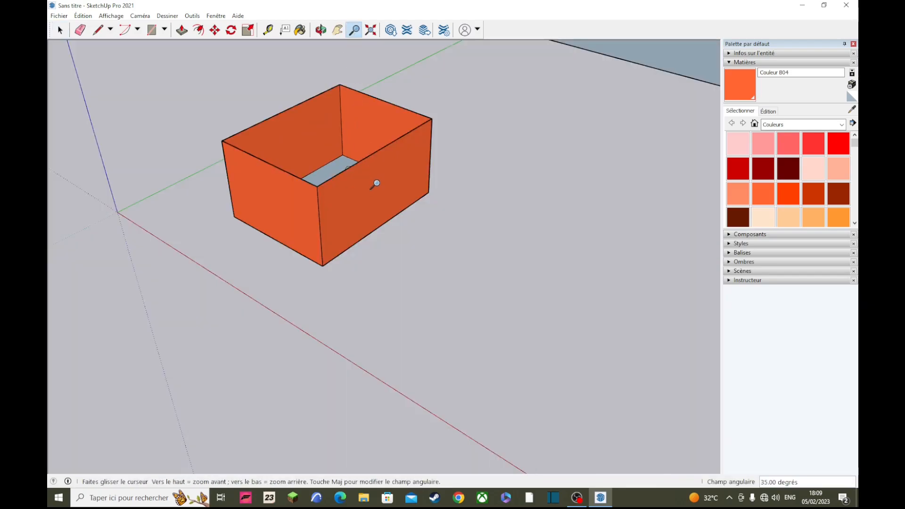
Zoom between the separate gray rectangle and the painted box to compare close-up and distant views
double_click(359, 202)
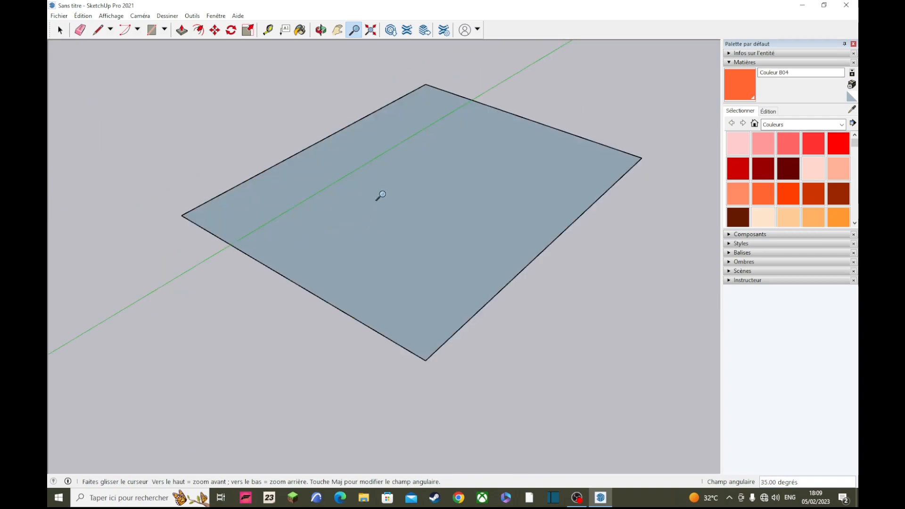
scroll(381, 194, "down", 5)
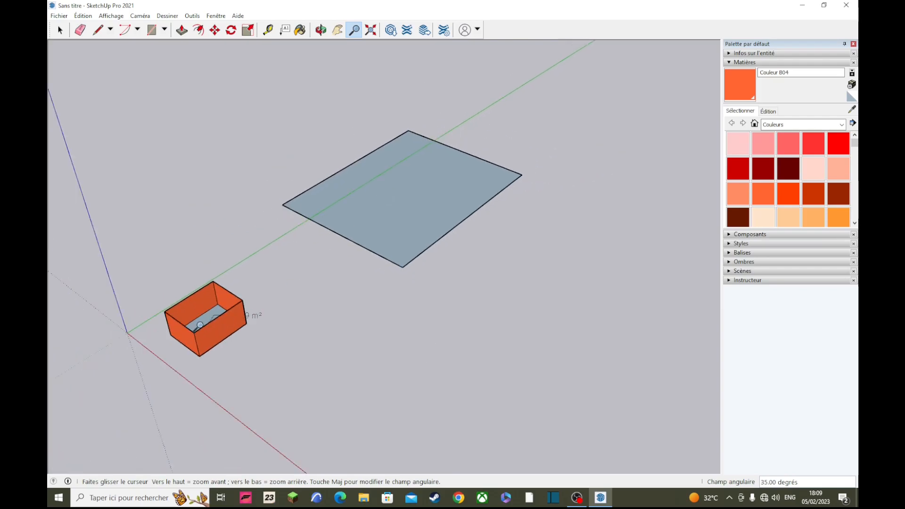
double_click(197, 326)
scroll(398, 245, "up", 5)
scroll(399, 246, "down", 2)
scroll(392, 249, "up", 5)
scroll(389, 252, "down", 4)
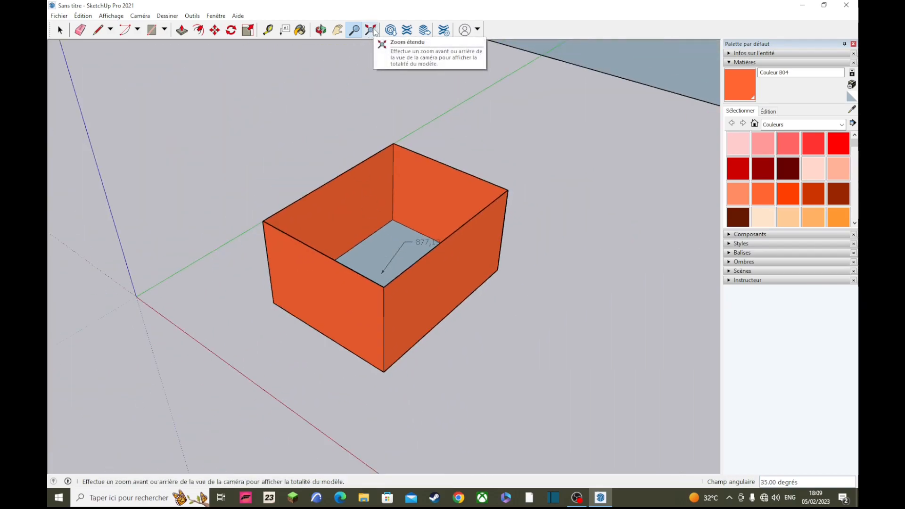
Move the view deep inside the painted box, and fit the whole model in view with Zoom Extents
scroll(398, 212, "up", 5)
scroll(417, 268, "up", 1)
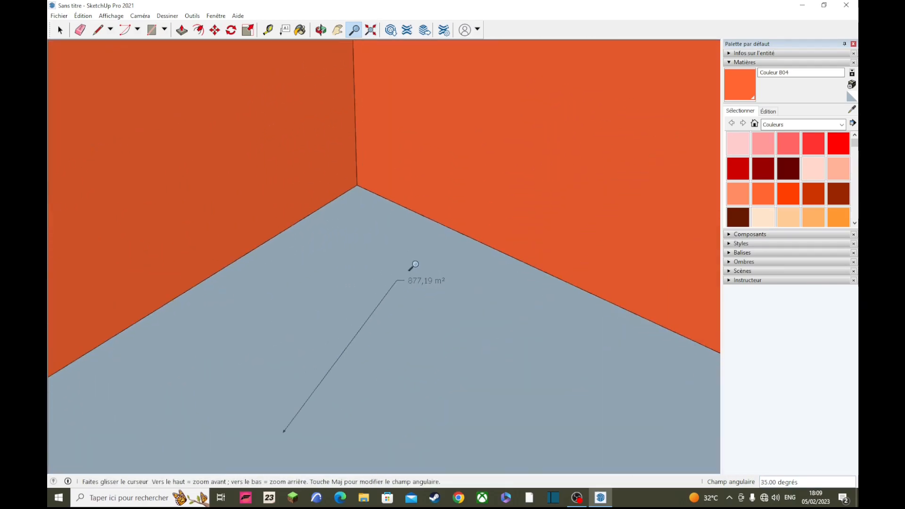
middle_click_drag(424, 271, 422, 137)
key("z")
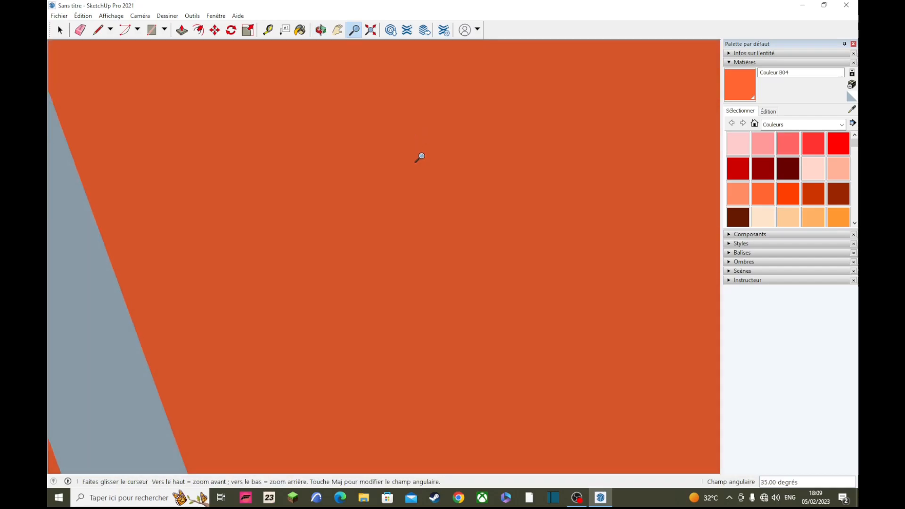
left_click(373, 31)
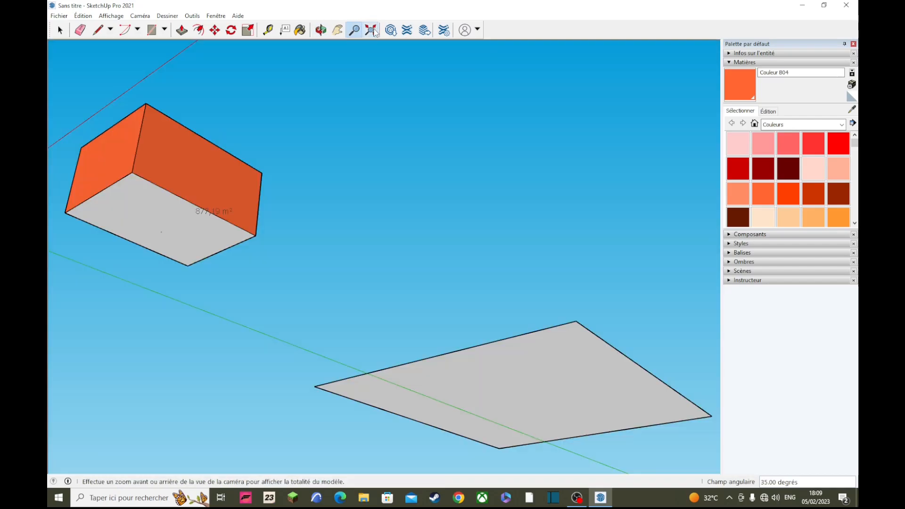
Orbit back above the model, and fit the box and gray rectangle in view again with Zoom Extents
middle_click_drag(180, 165, 405, 307)
scroll(470, 313, "down", 3)
scroll(547, 280, "down", 3)
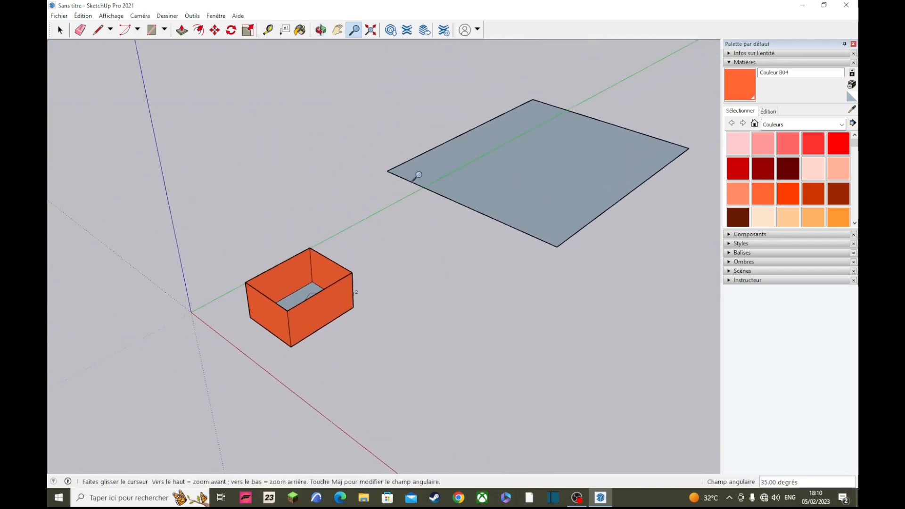
left_click(371, 31)
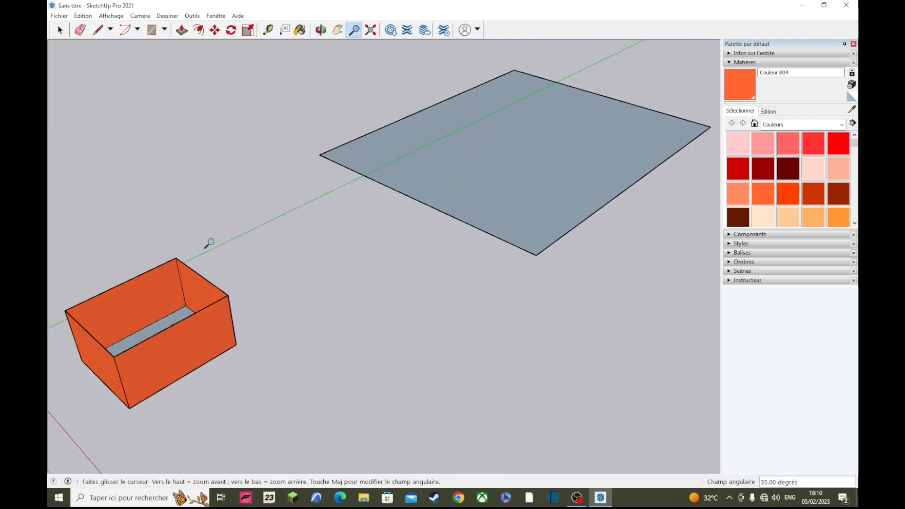
Draw a long rectangle about 87 m by 291 m on the ground, crossing the red axis near the box
scroll(427, 229, "down", 5)
key("r")
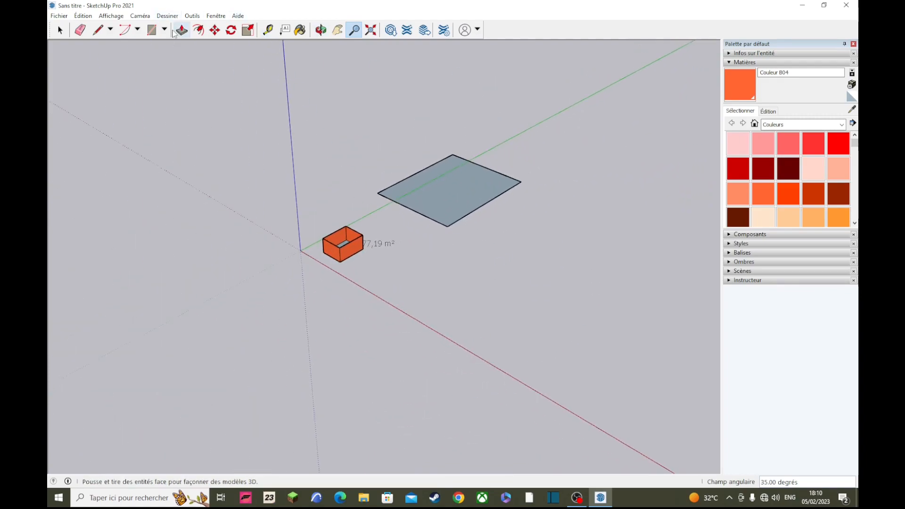
left_click(582, 277)
left_click(307, 390)
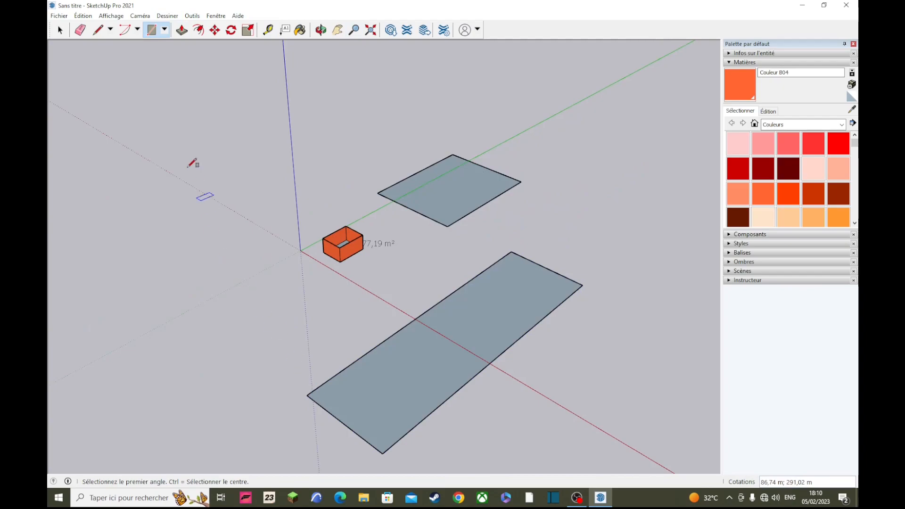
Draw a larger ground rectangle about 621 m by 343 m beyond the first two rectangles
scroll(210, 179, "down", 2)
scroll(213, 178, "down", 2)
left_click(469, 179)
left_click(605, 316)
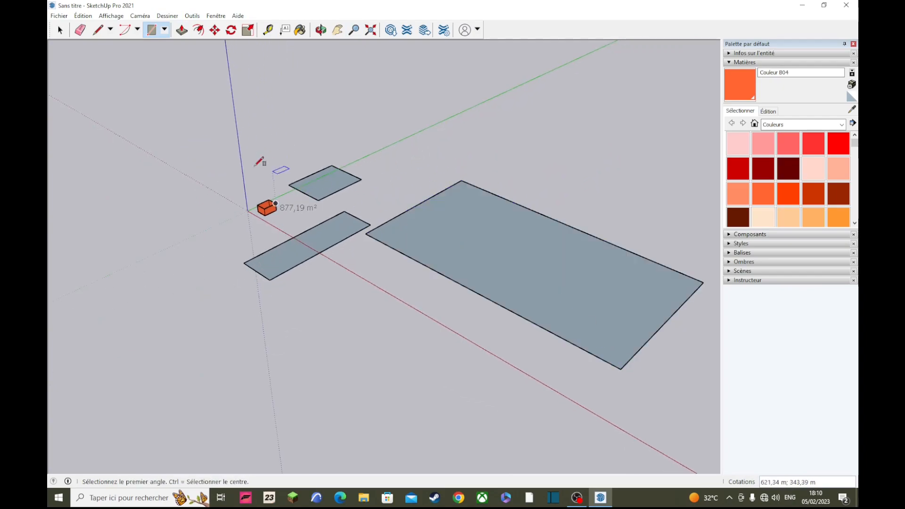
Zoom in close to the painted box, and bring all the rectangles back into view with Zoom Extents
scroll(268, 164, "up", 2)
scroll(306, 226, "up", 5)
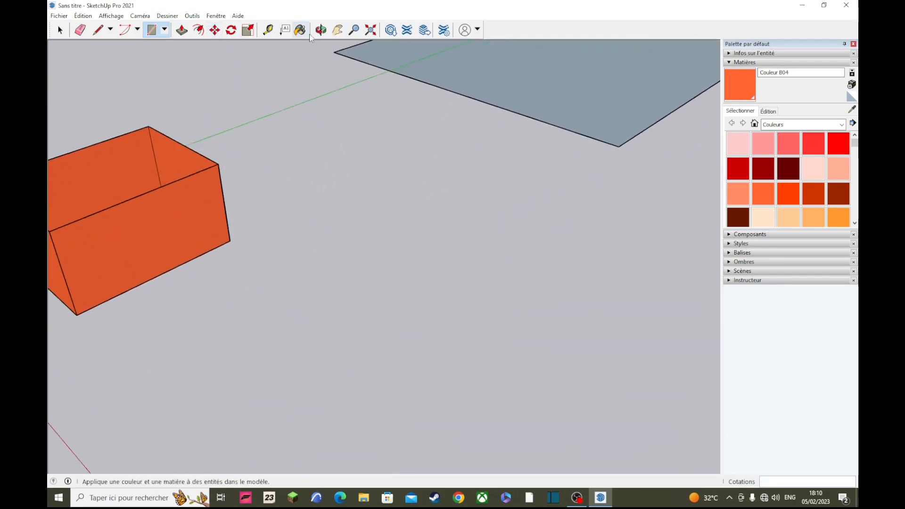
left_click(372, 30)
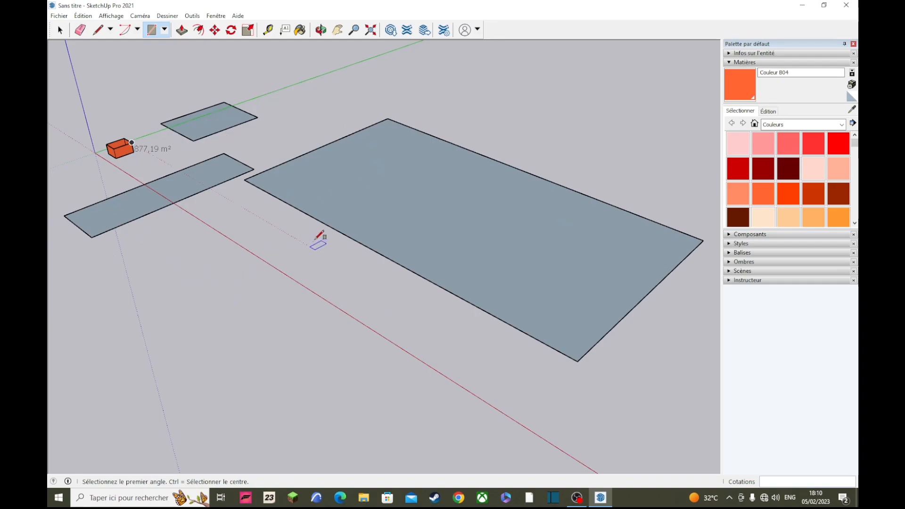
Examine the entity information for the large rectangle's face, the rectangle with its edges, and the whole painted box
left_click(60, 30)
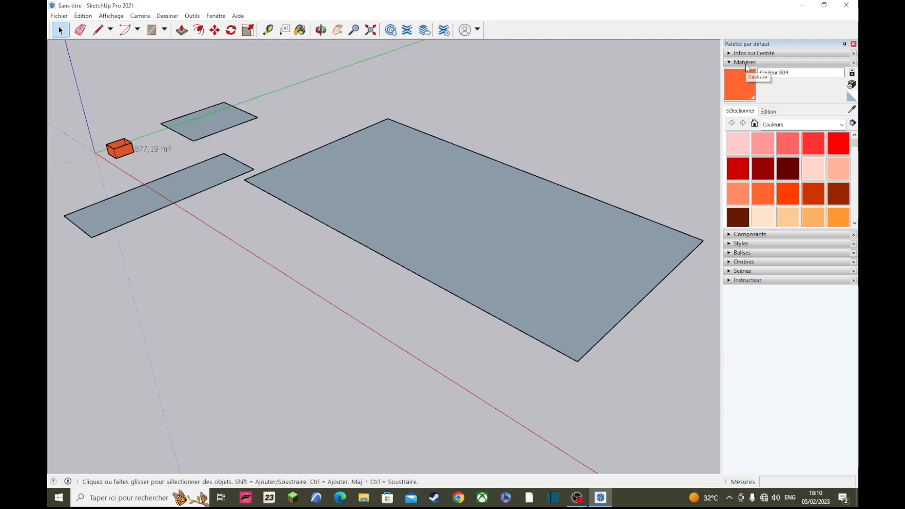
left_click(768, 54)
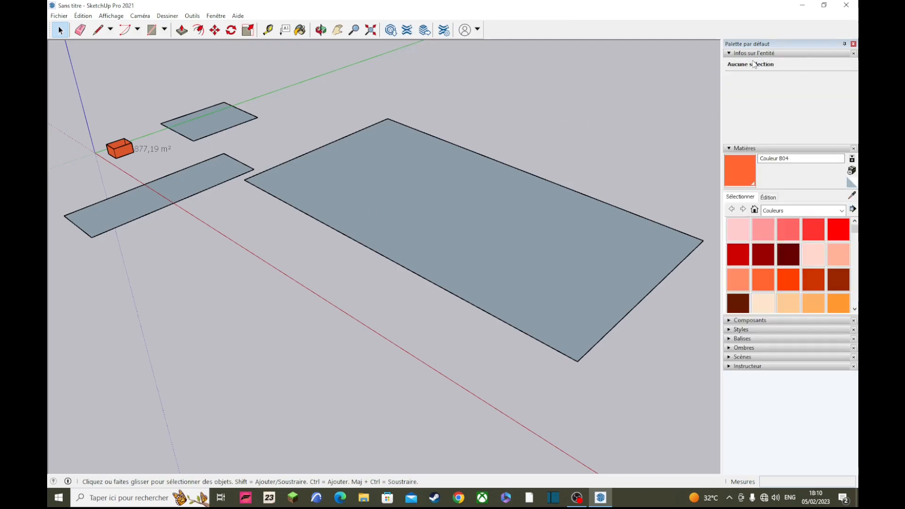
left_click(442, 220)
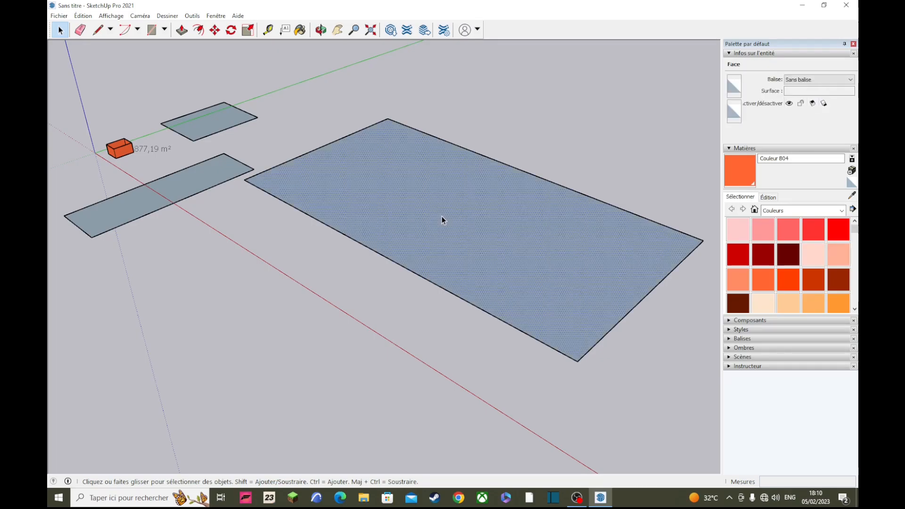
double_click(437, 203)
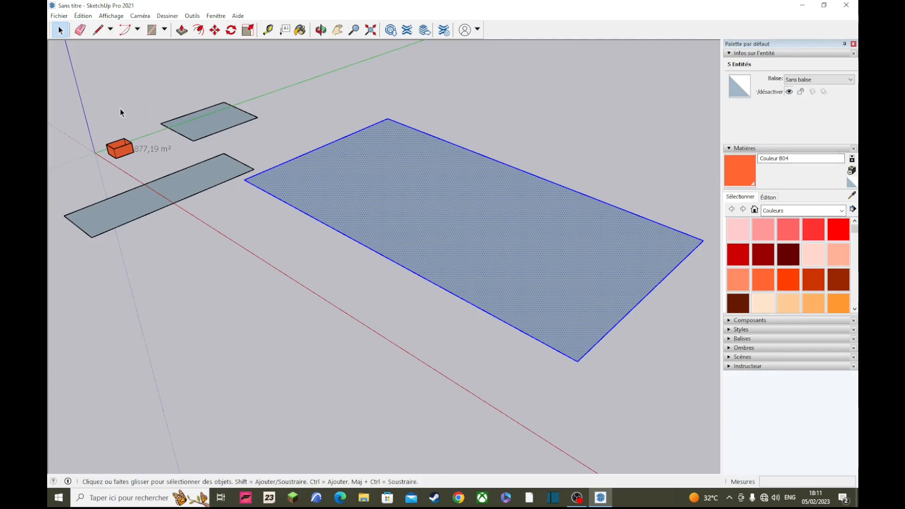
triple_click(121, 153)
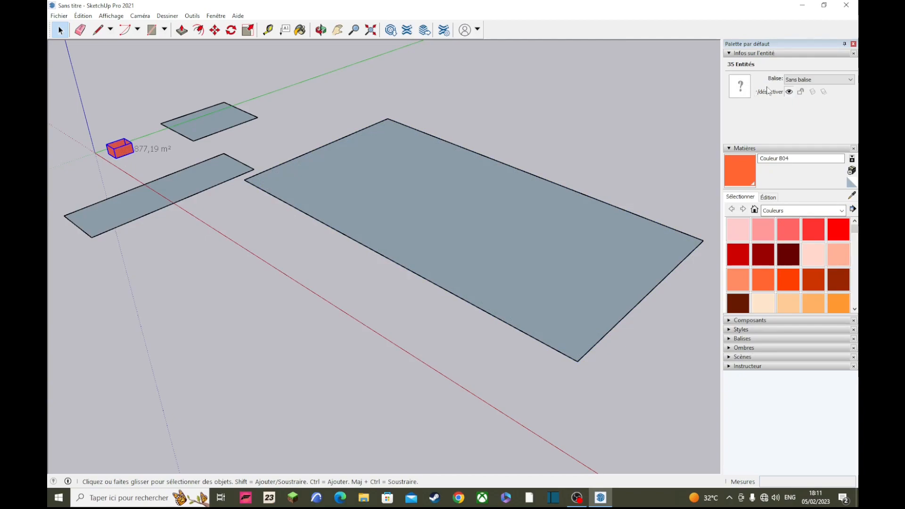
Check the tag choices for the selected box and toggle its visibility off
left_click(797, 80)
left_click(794, 88)
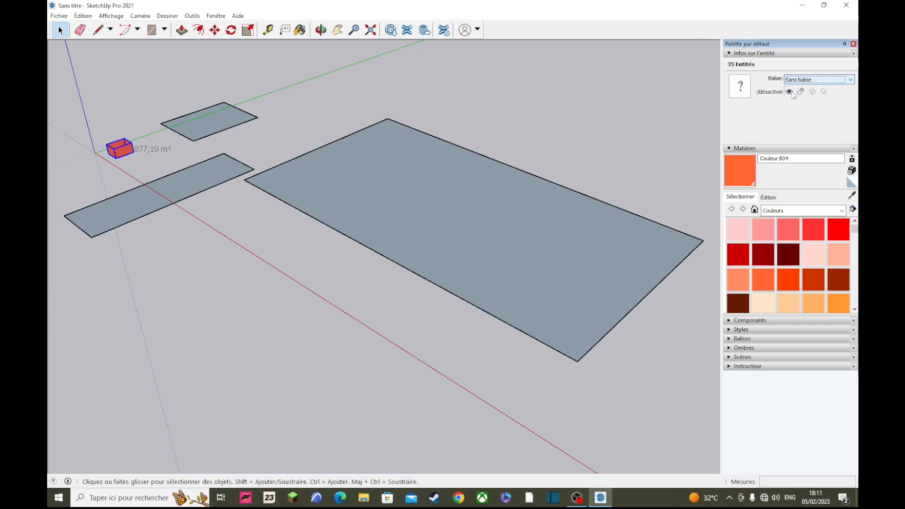
left_click(789, 92)
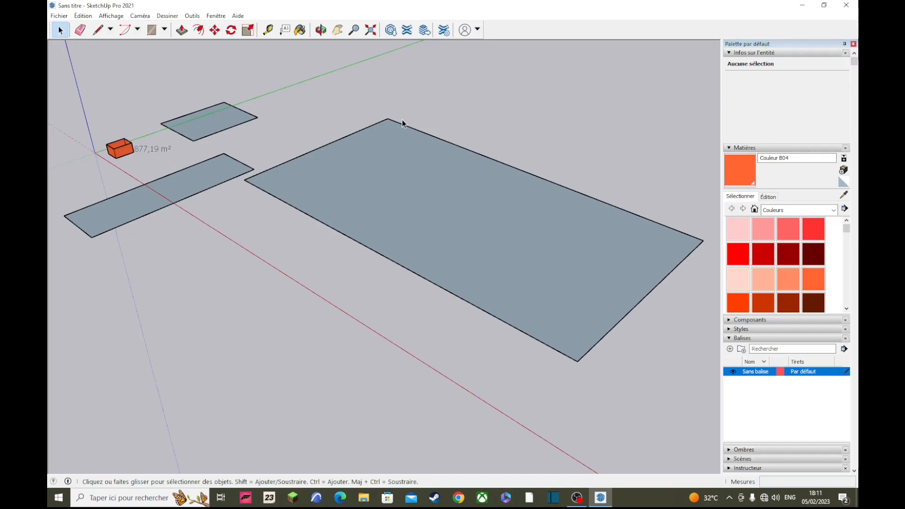
Collapse the entity information and keep the Matières section expanded
left_click(767, 53)
left_click(737, 63)
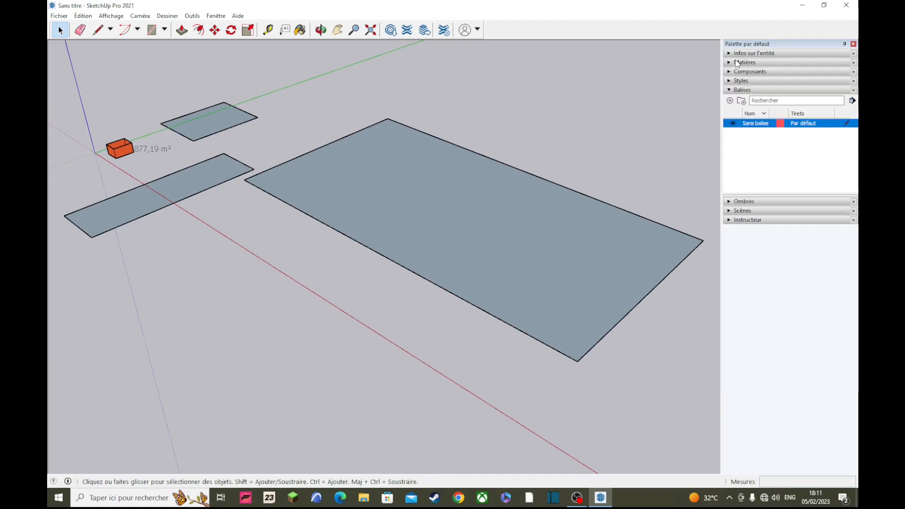
left_click(729, 62)
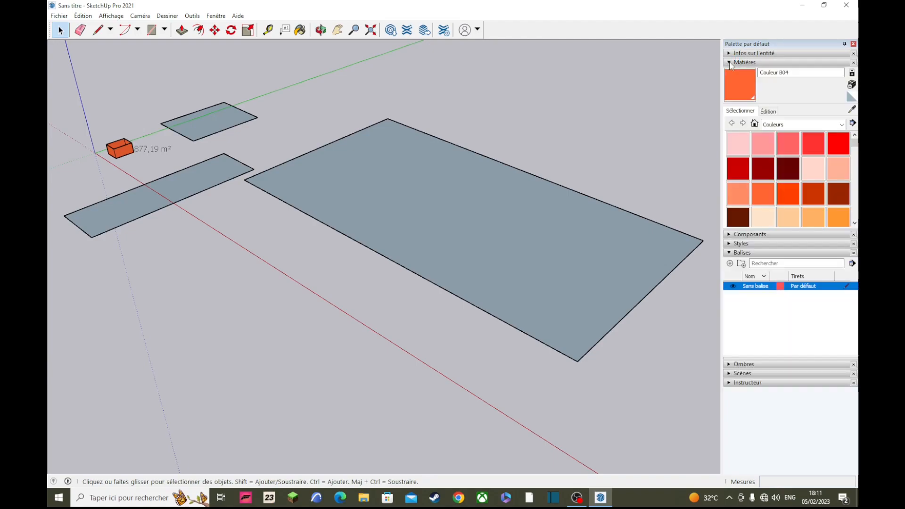
Browse the Asphalte et béton and Bois material collections, and switch to the Eau collection
left_click(780, 126)
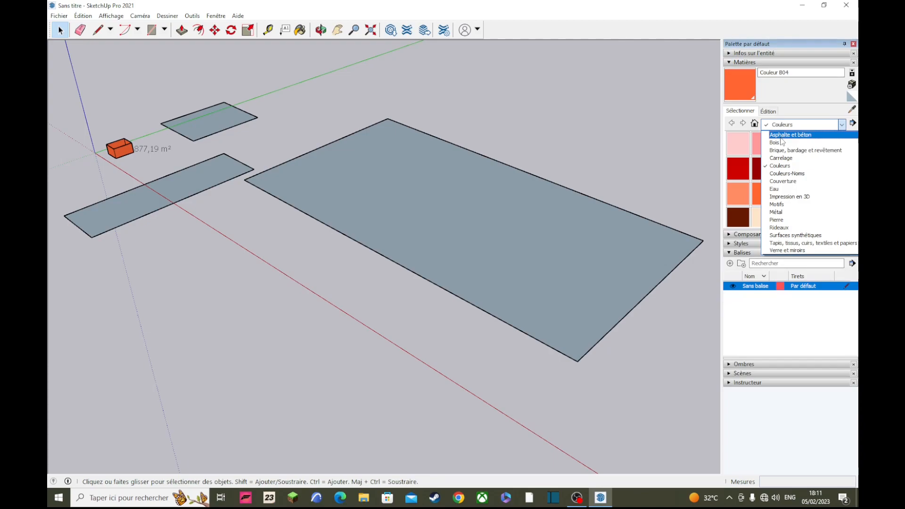
left_click(780, 135)
left_click(801, 124)
left_click(793, 142)
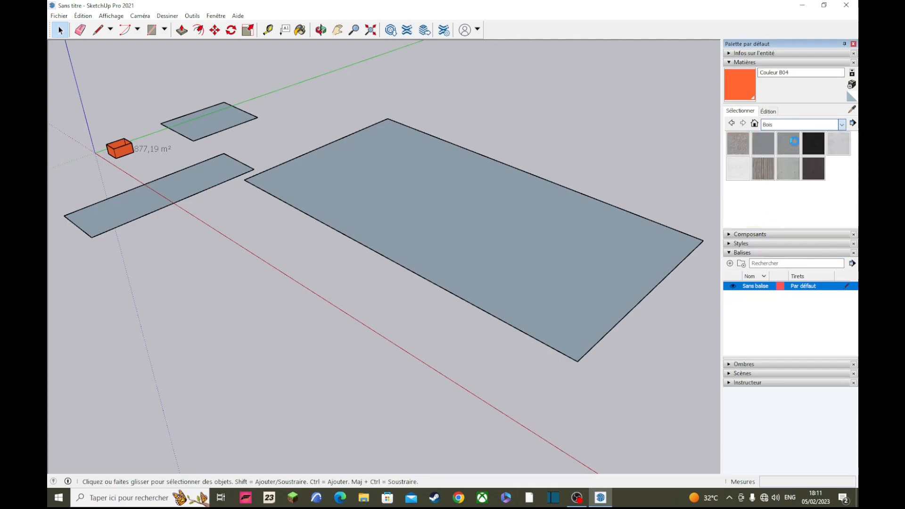
left_click(801, 124)
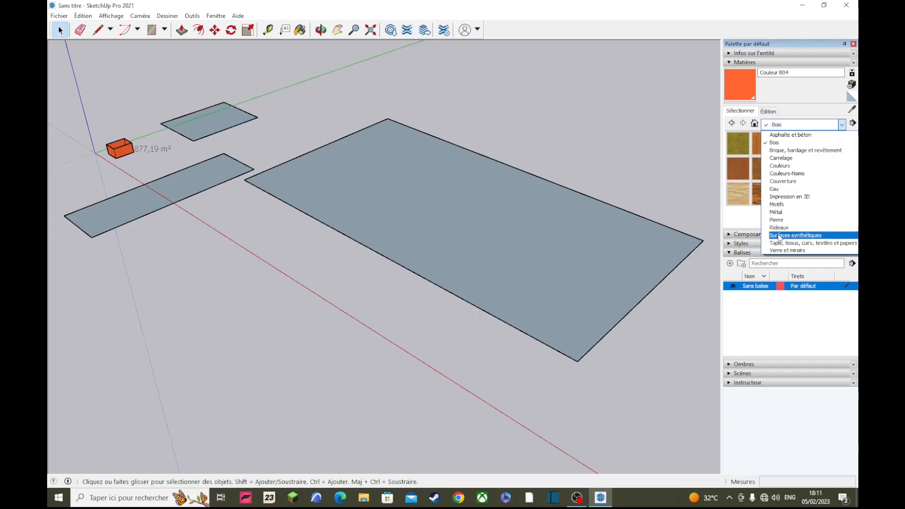
left_click(773, 189)
Paint the largest rectangle with Eau aspect brillant, inspect the texture, and repaint the face with Eau profonde
left_click(738, 144)
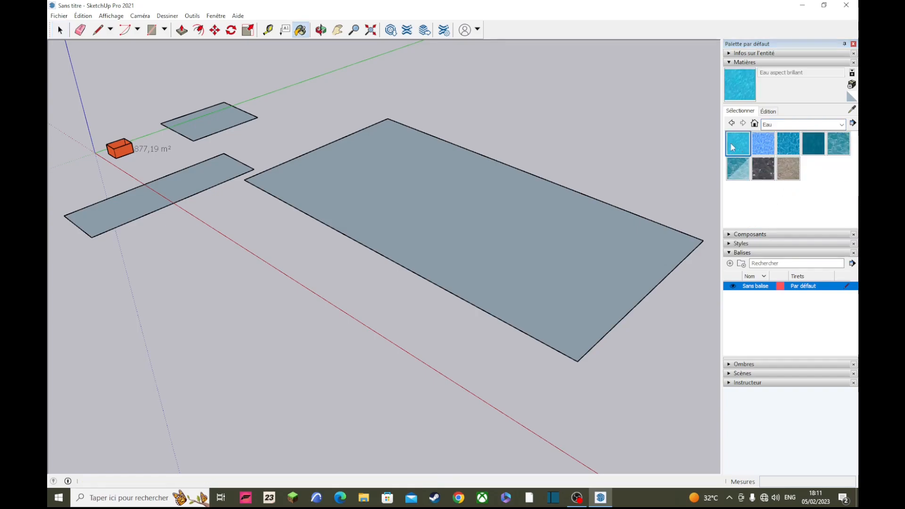
left_click(515, 237)
scroll(447, 231, "up", 10)
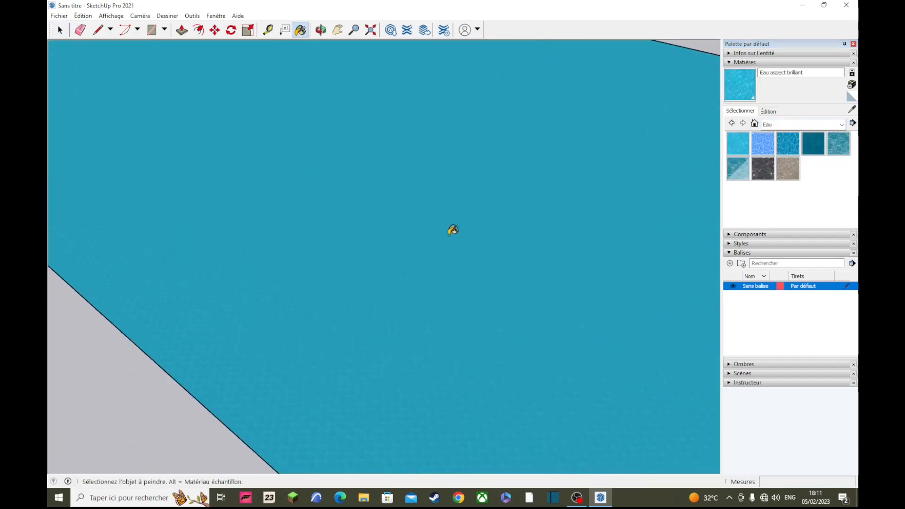
scroll(453, 230, "down", 5)
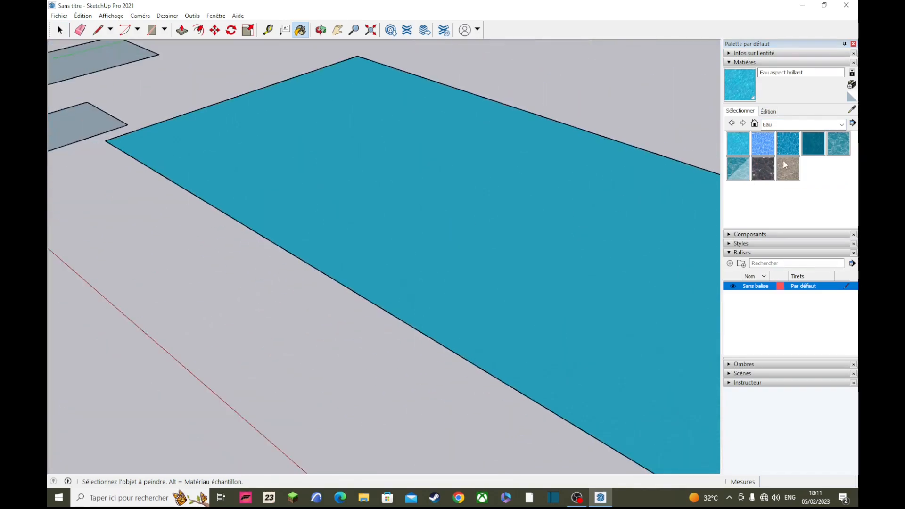
left_click(813, 143)
left_click(564, 223)
Switch the materials to the Motifs collection and paint the largest rectangle with Brique face commune
left_click(788, 124)
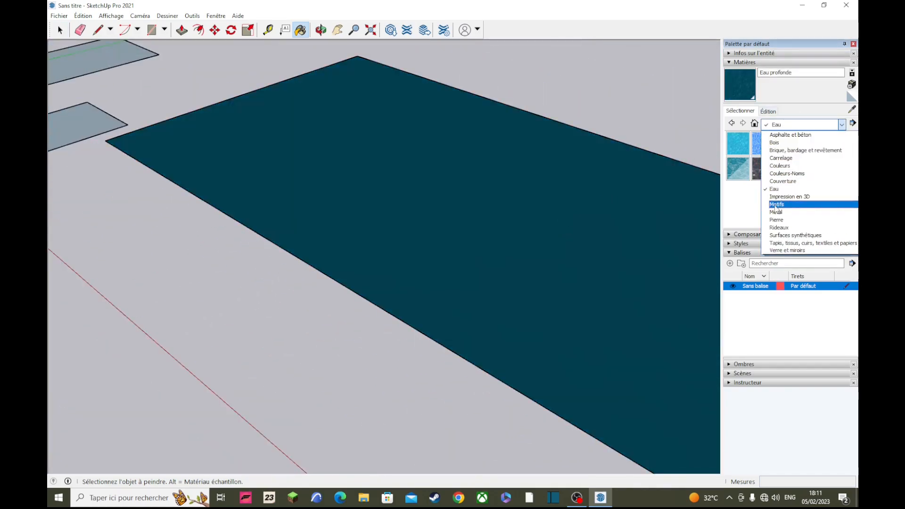
left_click(775, 205)
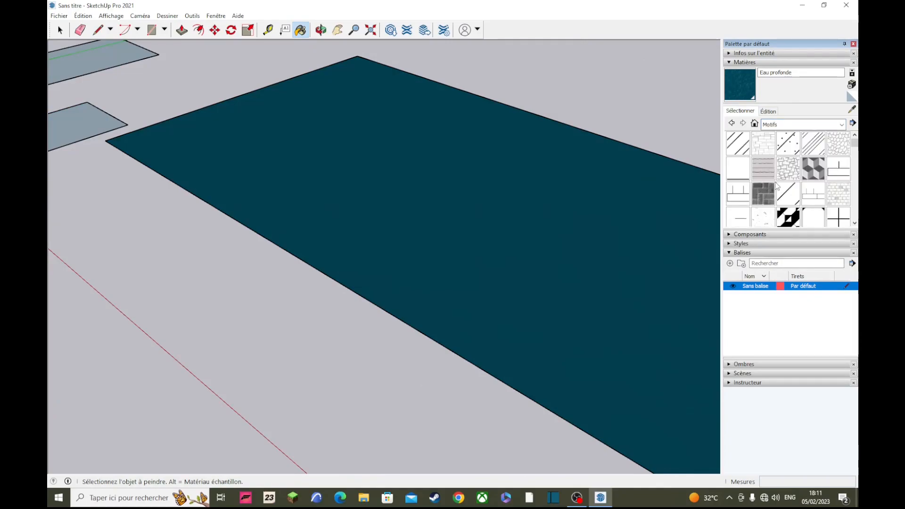
left_click(786, 193)
left_click(613, 288)
scroll(666, 212, "up", 10)
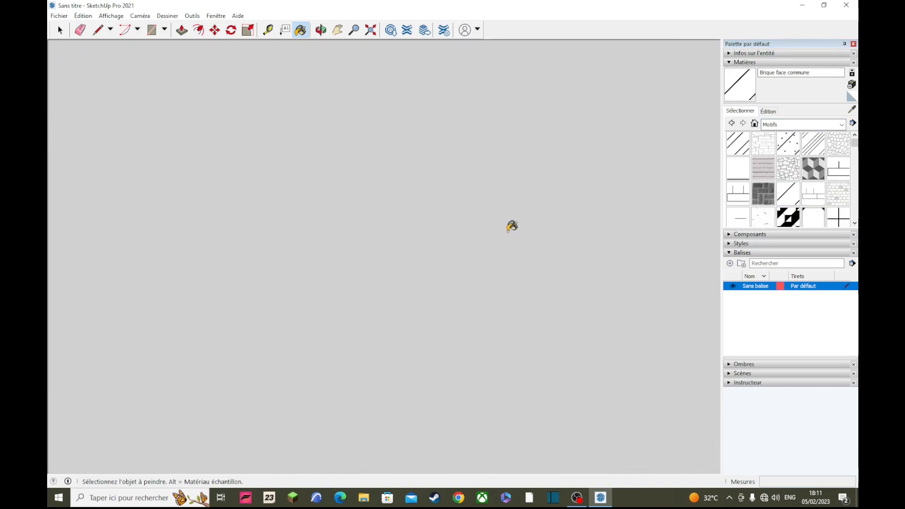
scroll(512, 227, "down", 10)
Repaint the largest rectangle with Brique anglaise and inspect the pattern up close
left_click(738, 193)
left_click(431, 265)
scroll(442, 285, "up", 10)
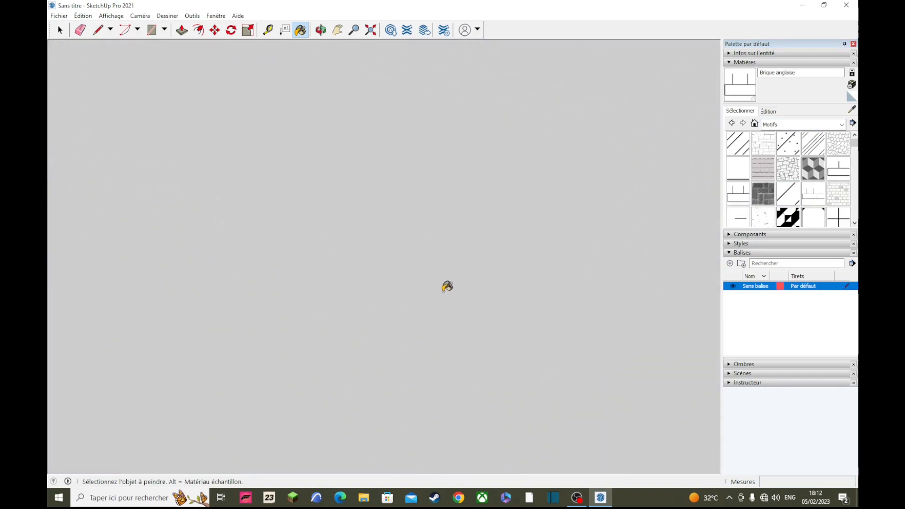
scroll(448, 284, "up", 8)
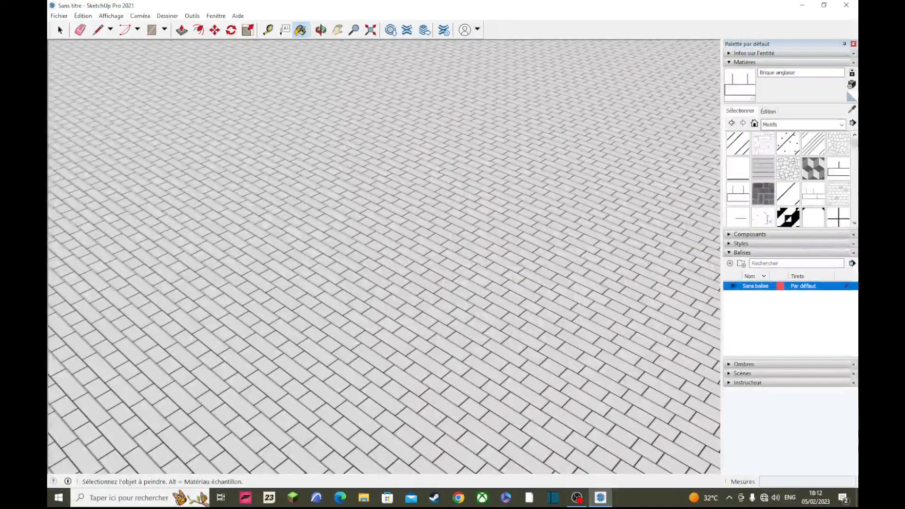
Try the dark Brique esquissée chevron pattern on the large face, followed by the black-and-white Carreau blanc avec motif décoratif
left_click(763, 193)
left_click(667, 229)
scroll(667, 232, "down", 10)
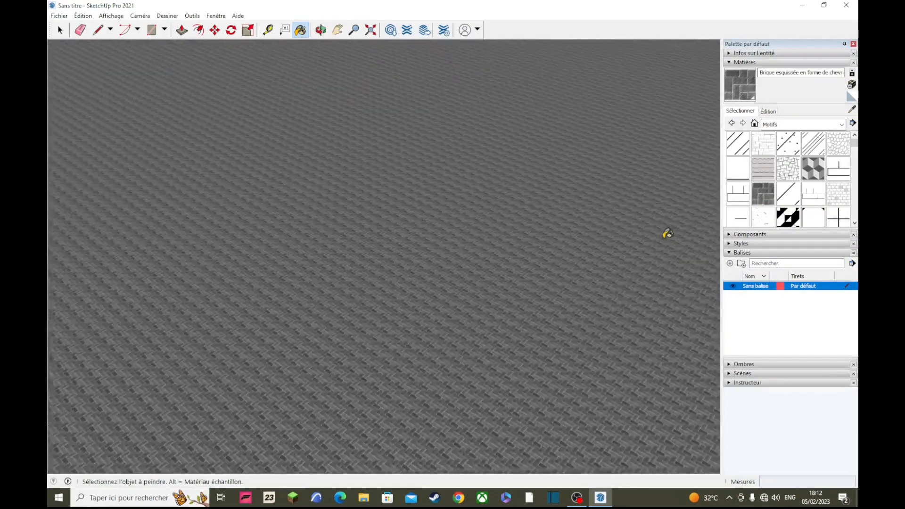
left_click(788, 217)
left_click(513, 248)
scroll(513, 249, "down", 10)
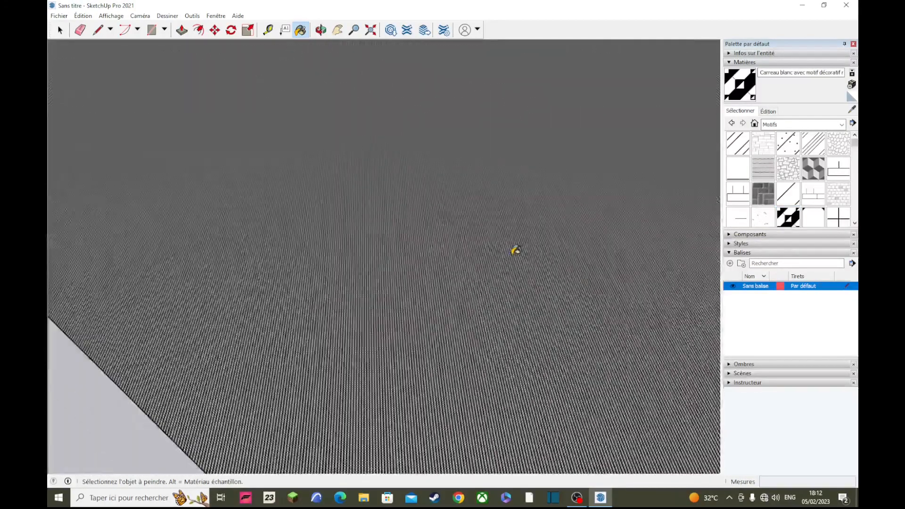
scroll(517, 250, "up", 5)
scroll(782, 188, "down", 5)
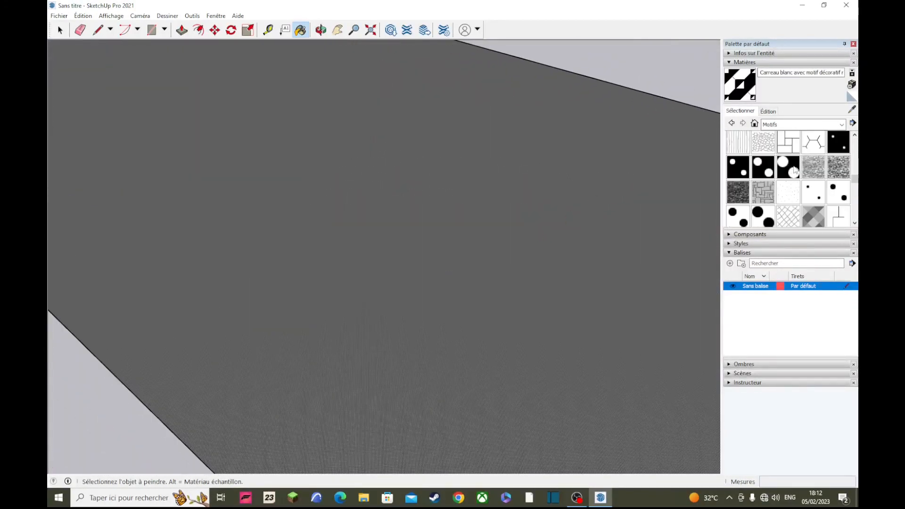
Paint the large face with Rayures diamant, inspect the pattern, and browse the rest of the Motifs collection
left_click(808, 226)
left_click(523, 226)
scroll(517, 232, "up", 5)
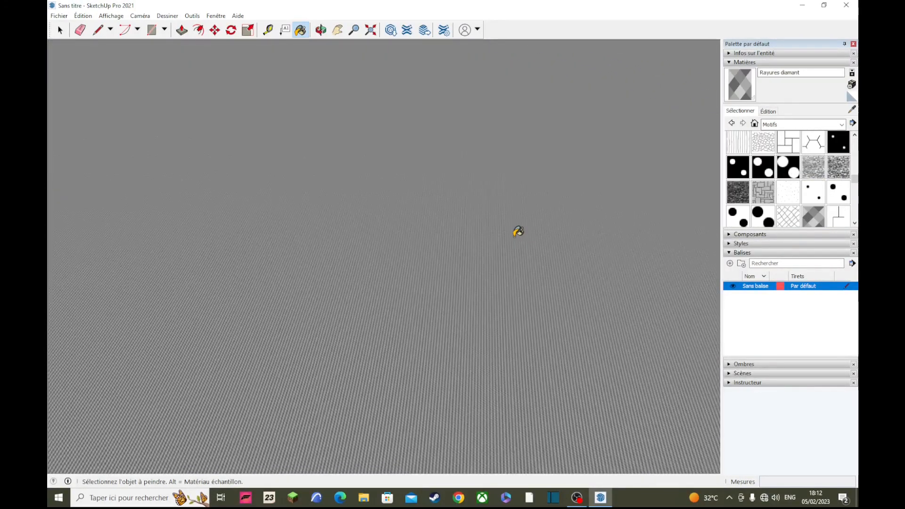
scroll(518, 231, "up", 4)
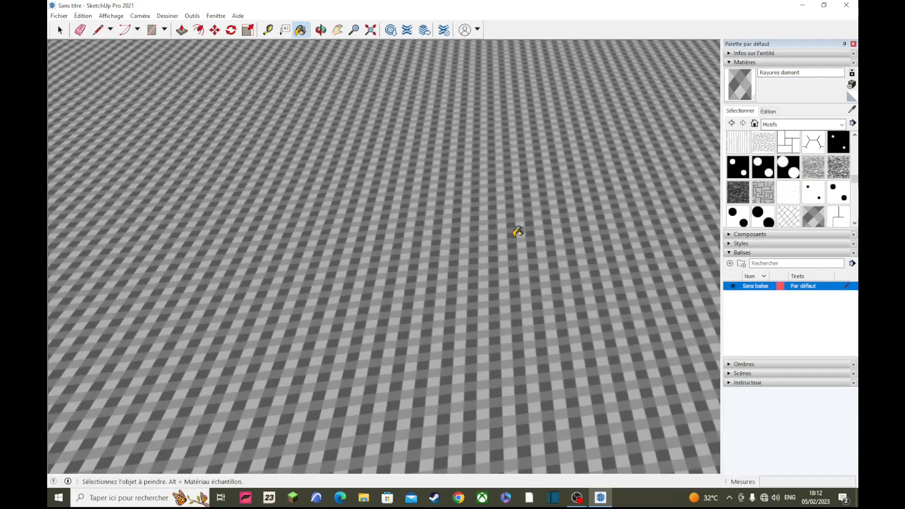
scroll(518, 232, "down", 8)
scroll(728, 202, "down", 3)
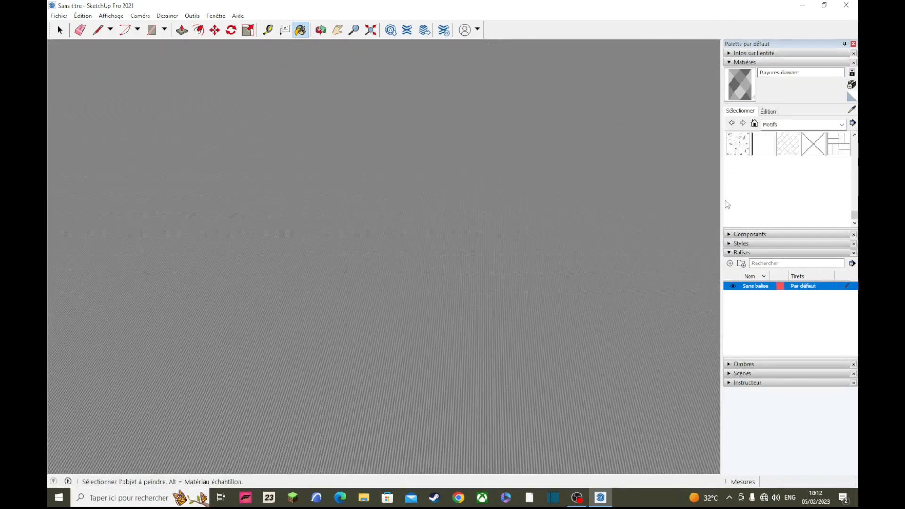
Expand the Composants section and browse the Formation sur les composants dynamiques collection
left_click(733, 234)
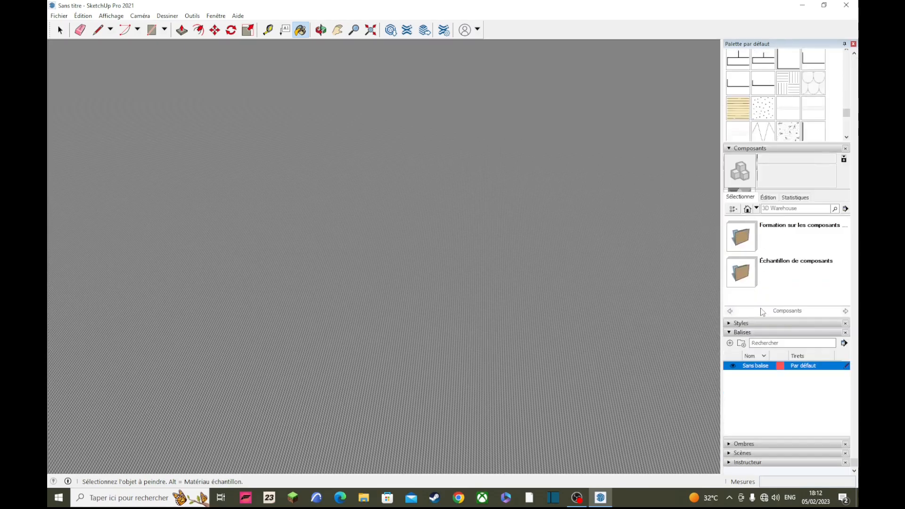
left_click(764, 238)
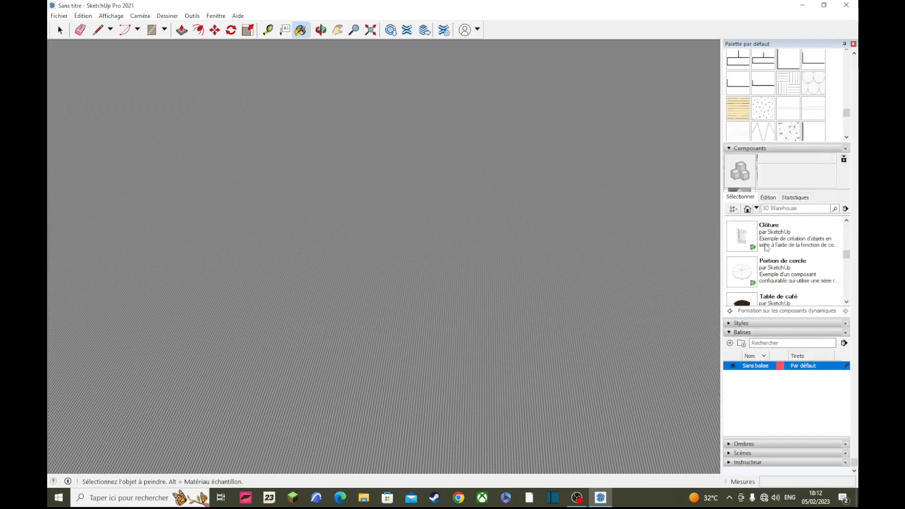
scroll(766, 248, "up", 2)
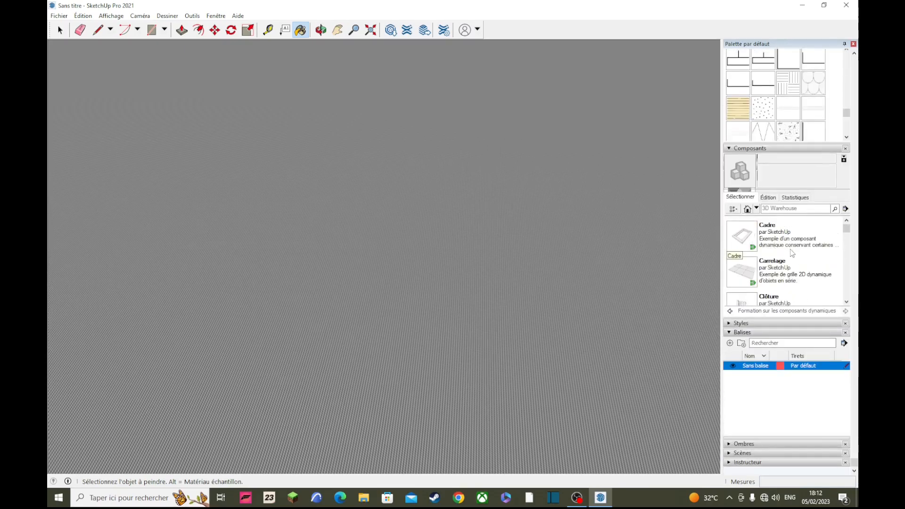
scroll(788, 241, "down", 3)
scroll(764, 230, "up", 4)
scroll(766, 242, "down", 4)
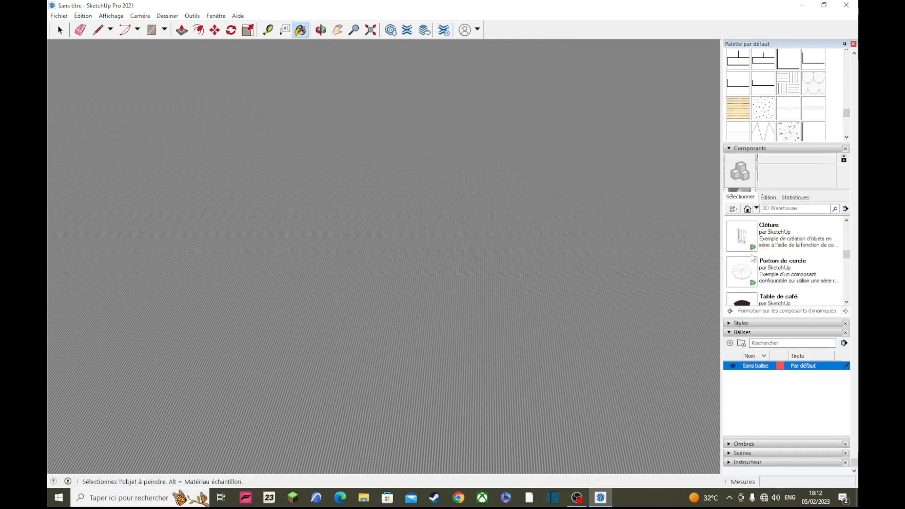
scroll(447, 218, "down", 5)
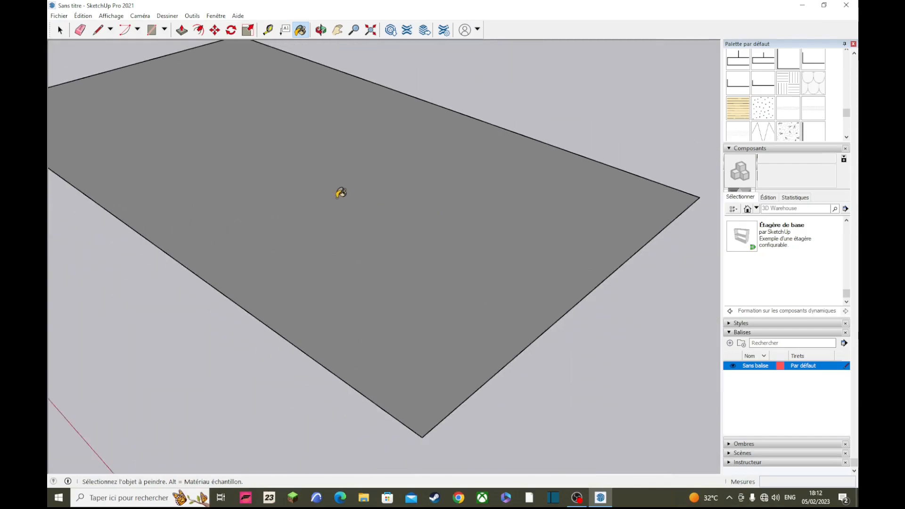
Place the Étagère de base component on the ground beside the large painted rectangle
left_click(739, 238)
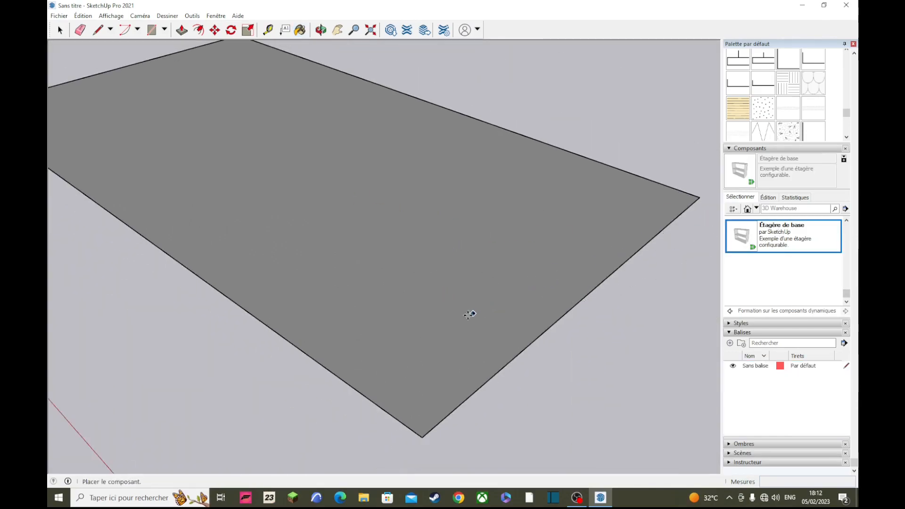
left_click(236, 359)
middle_click_drag(663, 291, 603, 198)
scroll(792, 231, "up", 3)
scroll(792, 236, "down", 2)
scroll(792, 245, "up", 2)
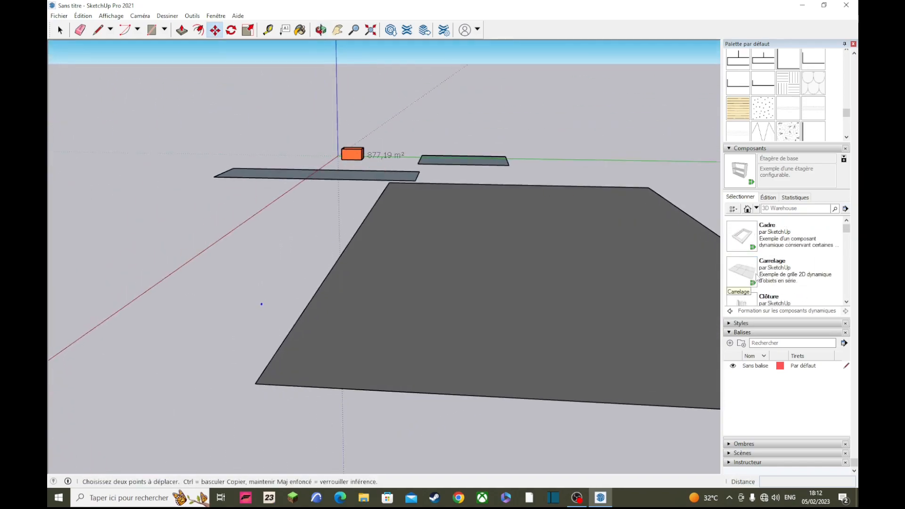
Place the Clôture component on the checkered face of the large rectangle
left_click(783, 271)
scroll(330, 353, "up", 10)
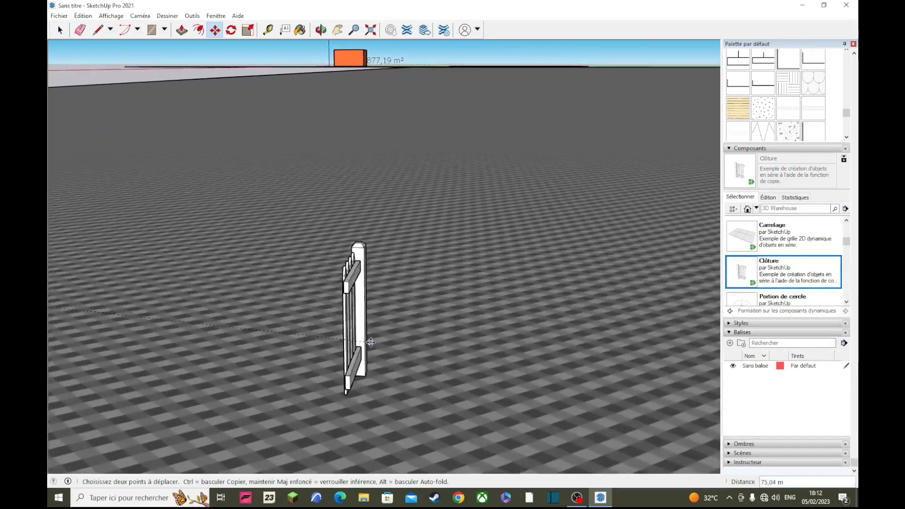
scroll(371, 342, "up", 3)
middle_click_drag(347, 342, 531, 402)
scroll(530, 401, "down", 6)
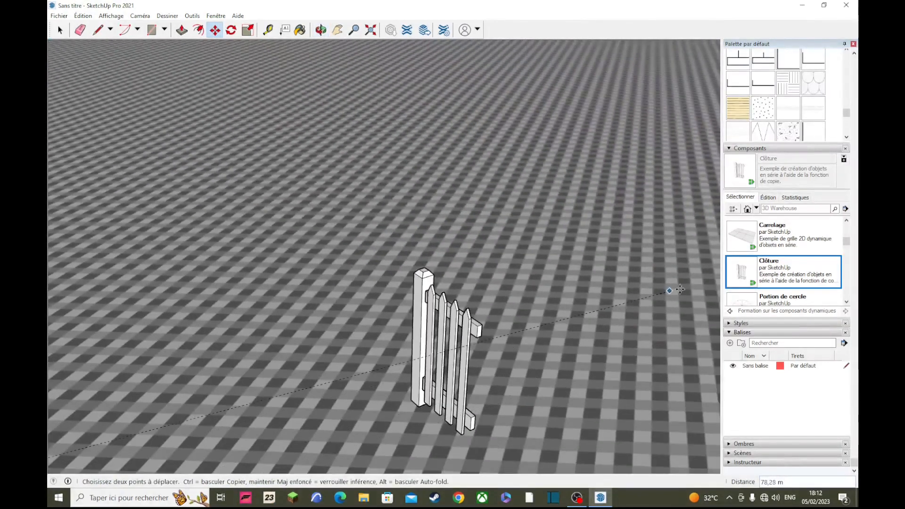
Scale the placed fence component down along the blue axis to about 0.41
left_click(249, 29)
scroll(372, 316, "down", 2)
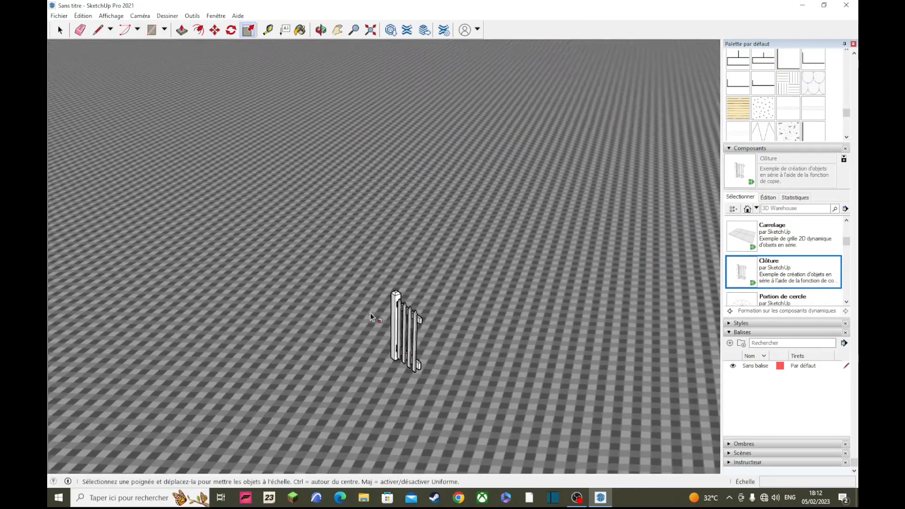
left_click(396, 332)
mouse_move(421, 345)
left_mouse_down()
mouse_move(487, 383)
mouse_move(510, 415)
mouse_move(424, 347)
mouse_move(425, 359)
left_mouse_up()
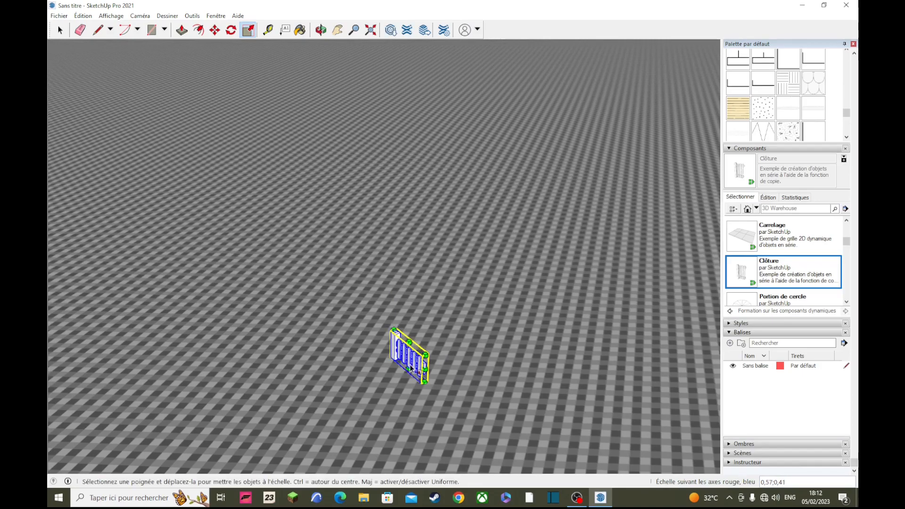
scroll(411, 368, "up", 5)
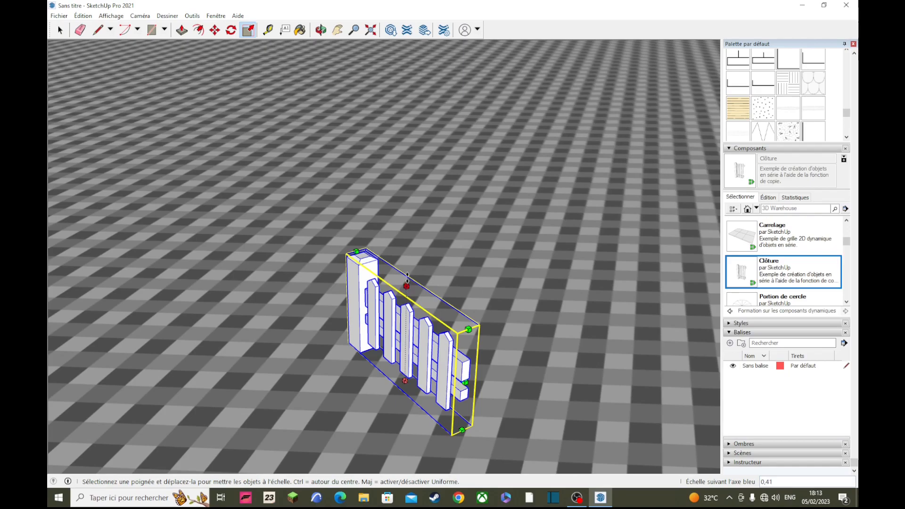
Stretch the fence component into a taller and much longer picket fence with its scale handles
left_click_drag(465, 383, 535, 424)
left_click_drag(469, 386, 512, 409)
left_click_drag(517, 366, 680, 316)
scroll(679, 317, "down", 3)
middle_click_drag(538, 304, 476, 301)
scroll(477, 302, "down", 2)
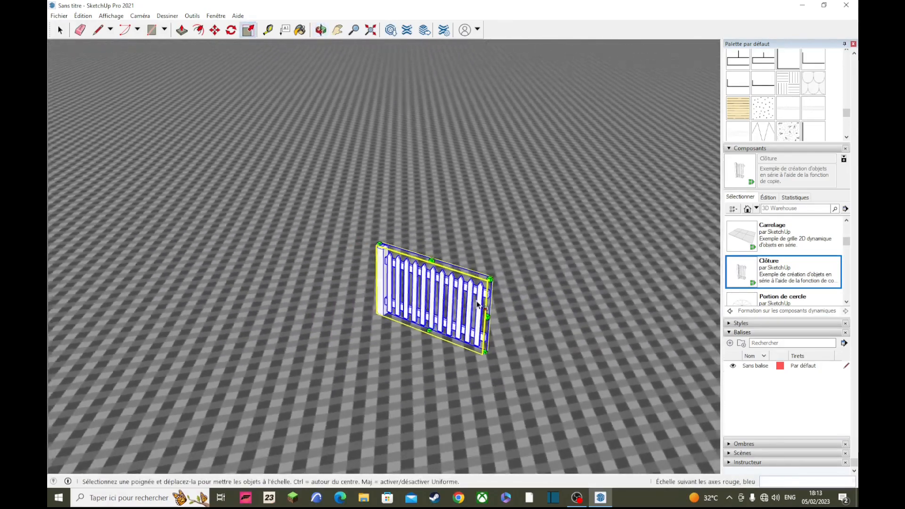
Expand the Styles section, browse the Arêtes de croquis collection, and switch to the styles in Dans le modèle
scroll(778, 95, "down", 2)
scroll(782, 264, "down", 3)
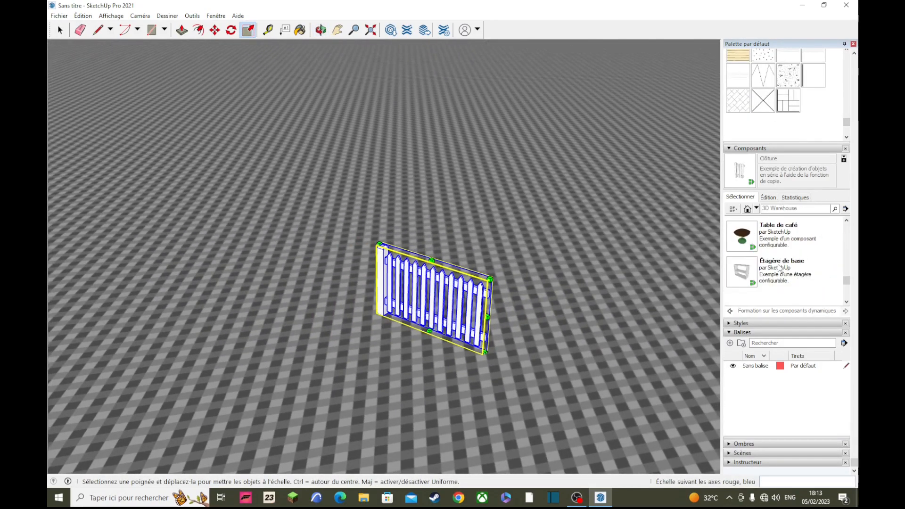
left_click(750, 323)
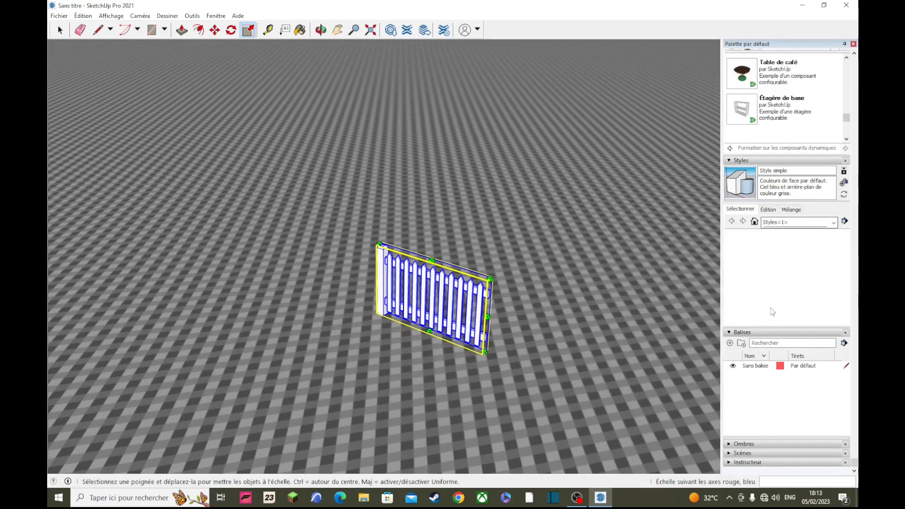
left_click(783, 222)
left_click(790, 253)
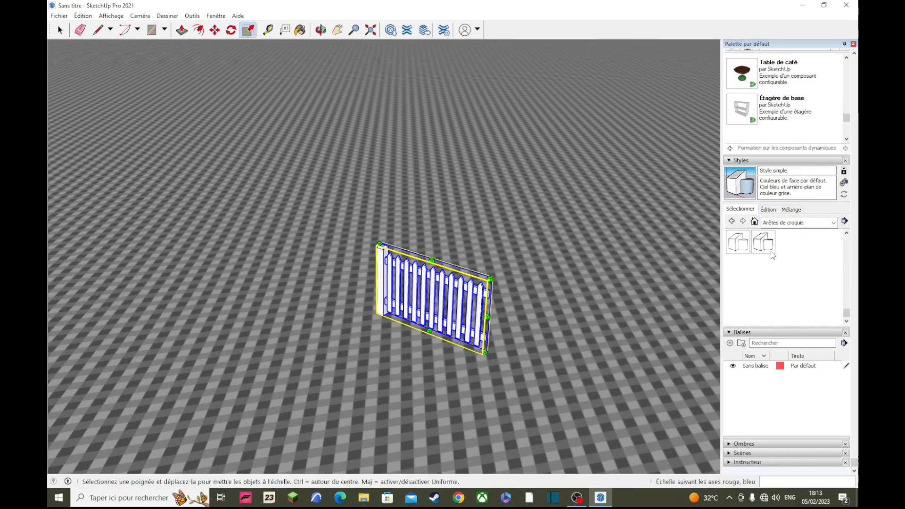
scroll(770, 246, "up", 3)
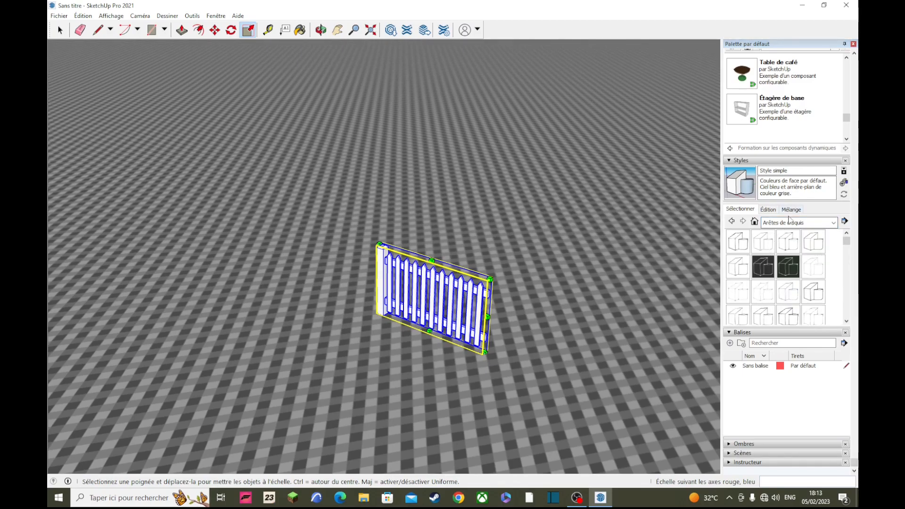
left_click(790, 223)
left_click(772, 233)
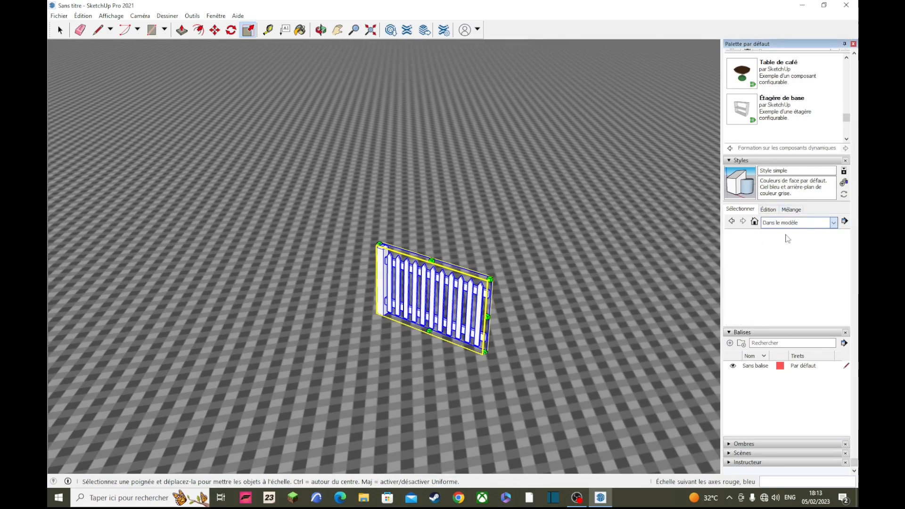
Inspect the fence on the checkered face and collapse the Styles and Composants sections
scroll(426, 286, "down", 10)
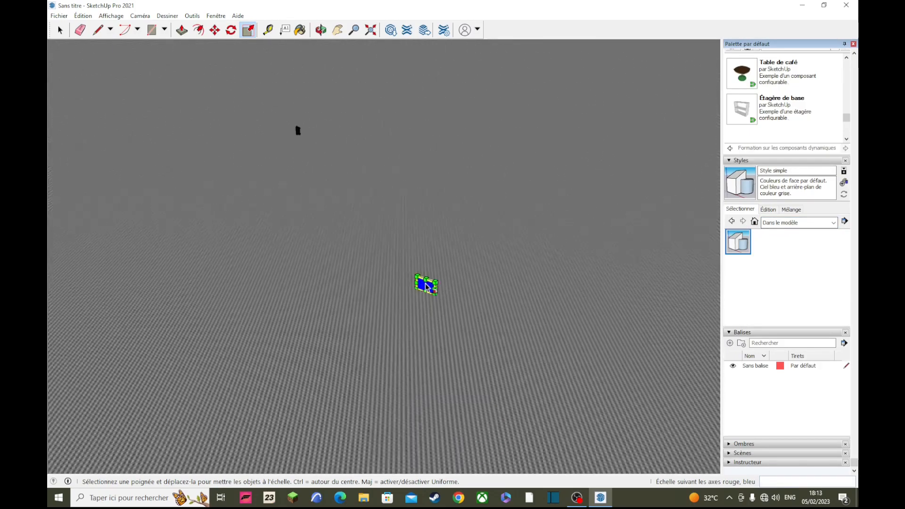
scroll(426, 285, "down", 3)
scroll(433, 283, "up", 10)
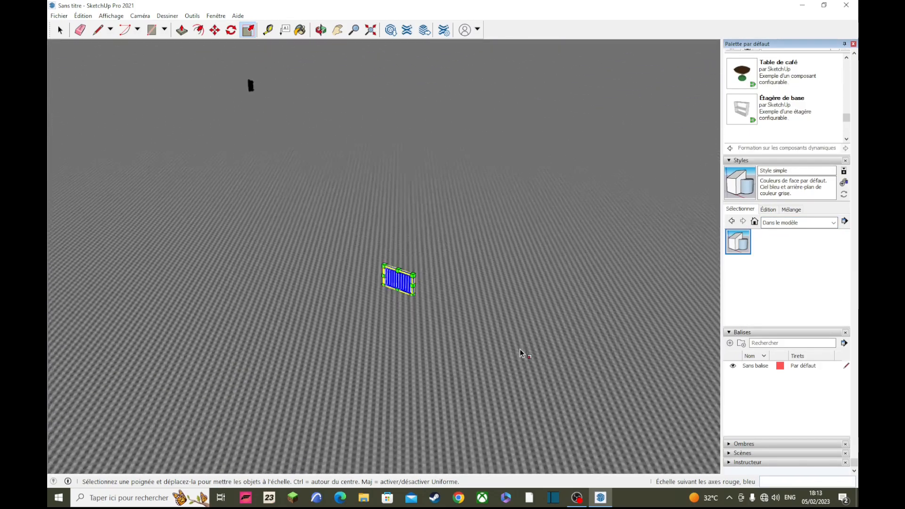
scroll(451, 312, "up", 5)
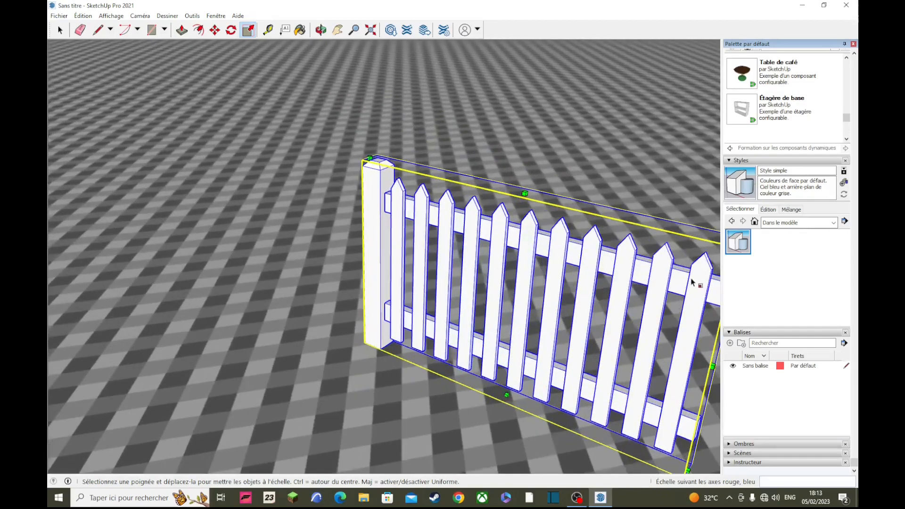
scroll(637, 215, "down", 3)
scroll(771, 233, "up", 2)
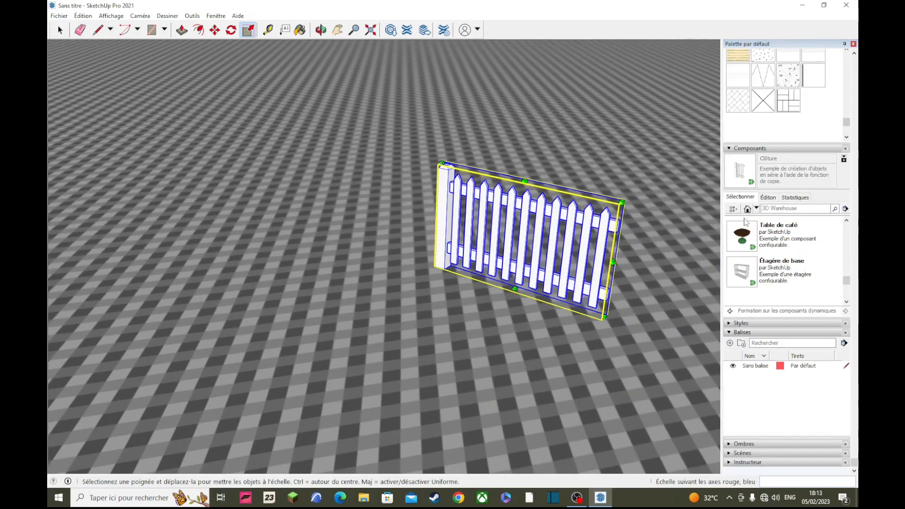
left_click(747, 148)
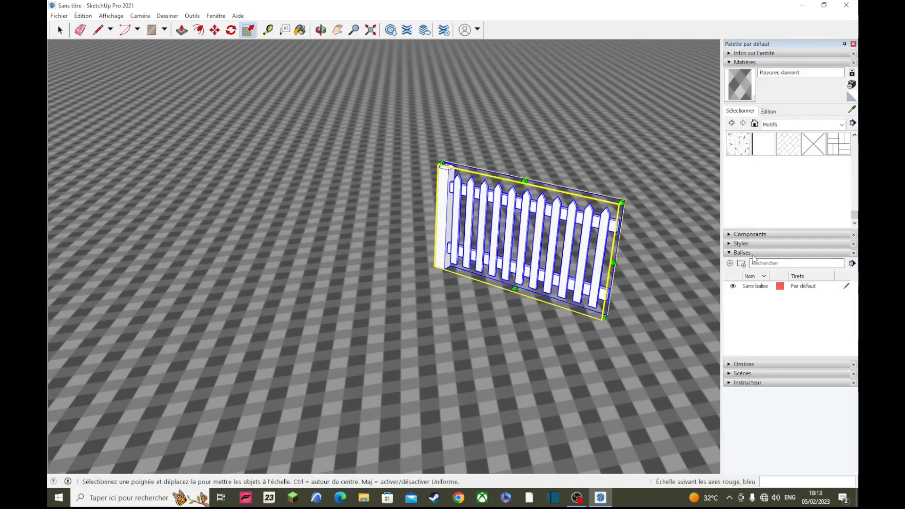
middle_click_drag(628, 193, 542, 236)
key("s")
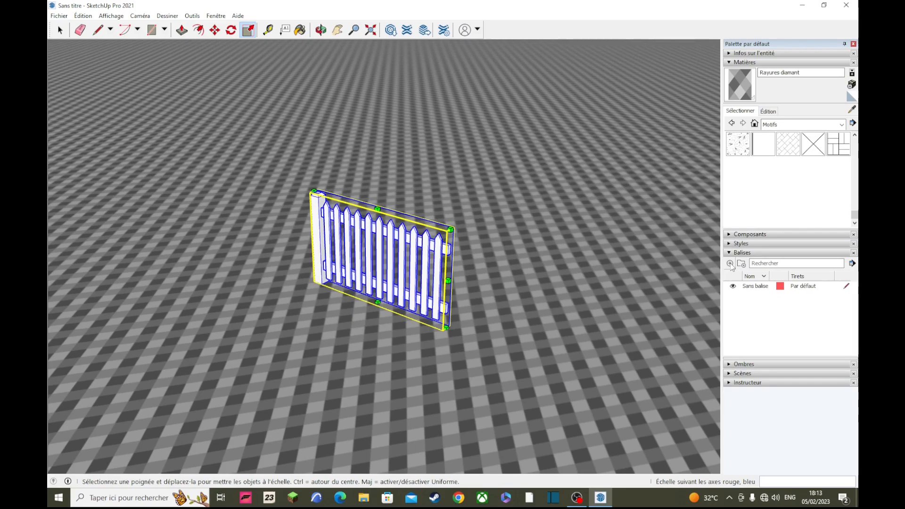
Leave the Scale tool, select the fence component and expand the Infos sur l'entité section
left_click(404, 227)
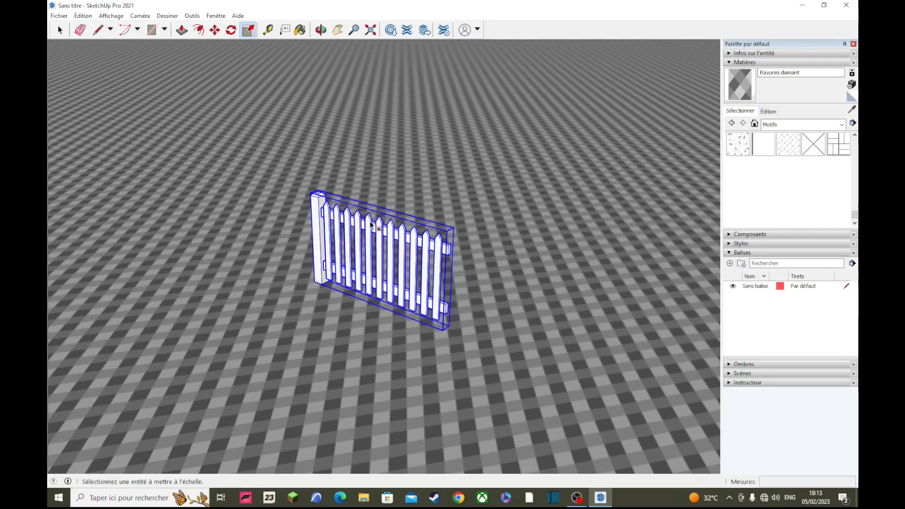
left_click(62, 32)
left_click(62, 32)
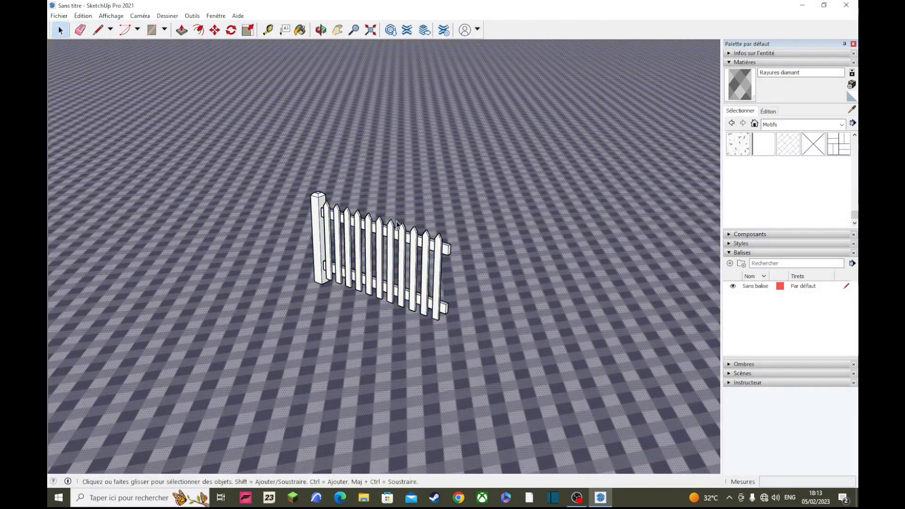
scroll(418, 226, "down", 10)
scroll(422, 229, "up", 8)
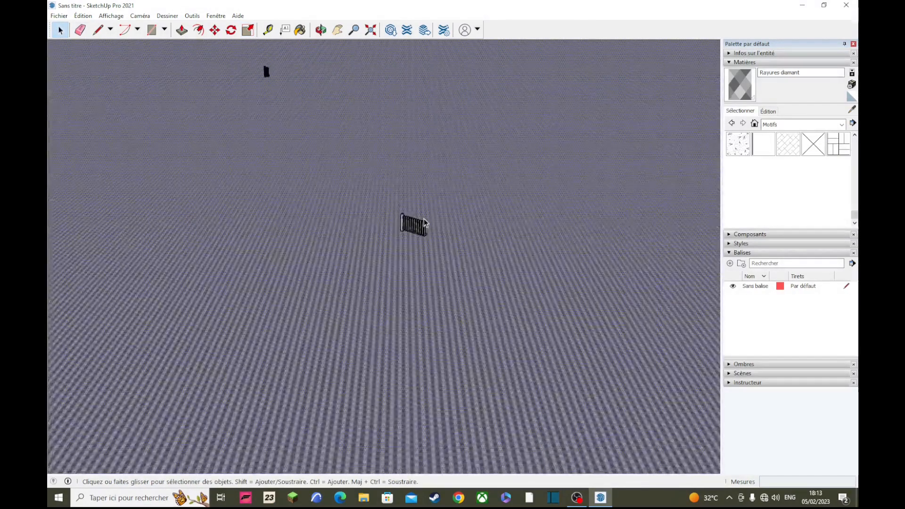
left_click(426, 232)
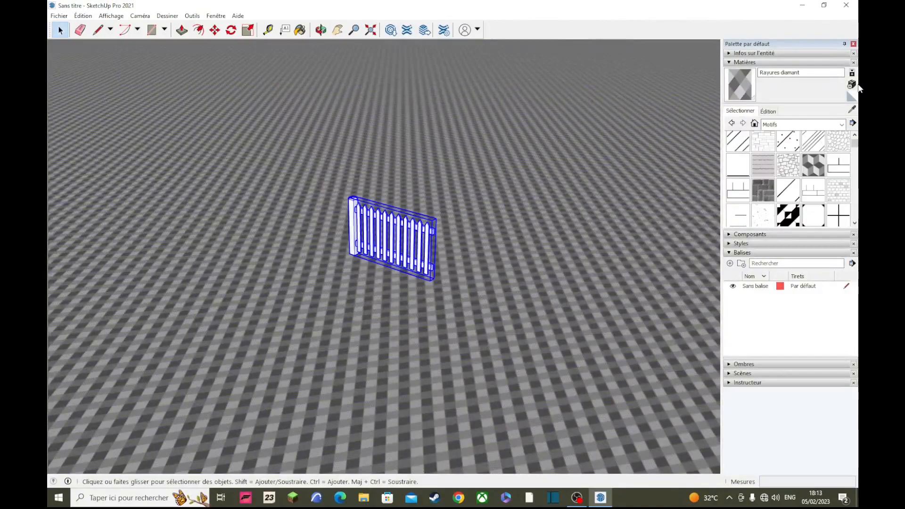
left_click(765, 54)
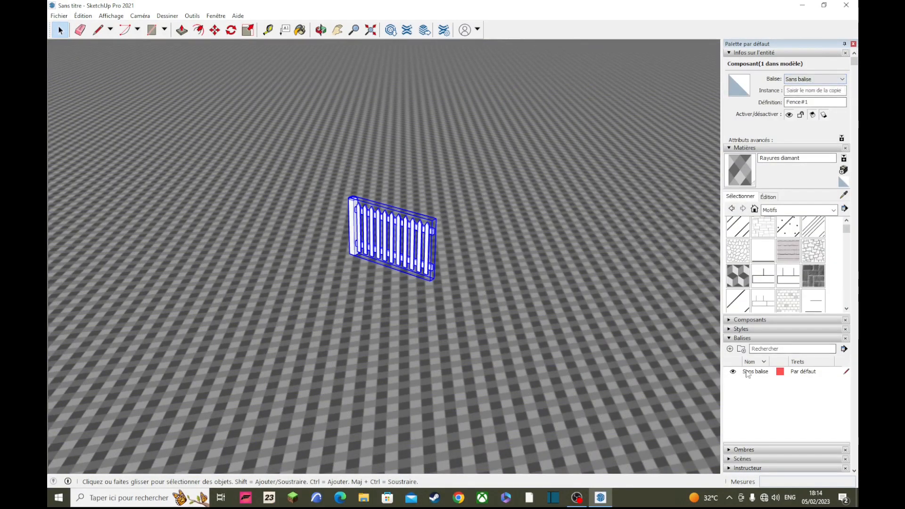
Create a tag named CLOTURE and assign it to the selected fence component
left_click(730, 349)
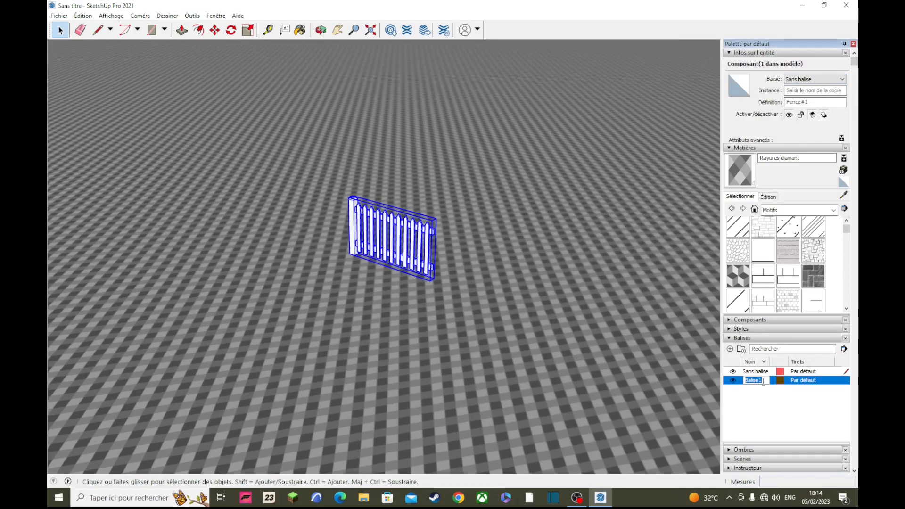
type("CLOTURE")
key("Return")
left_click(814, 79)
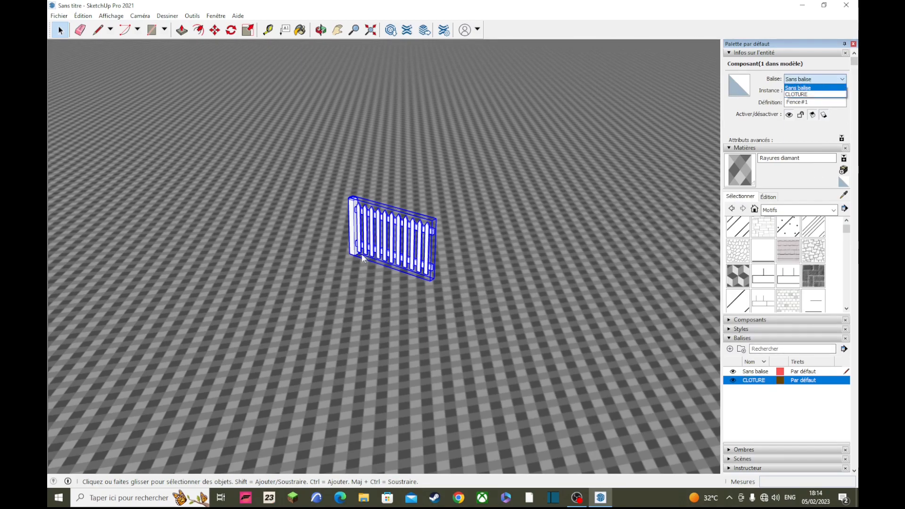
left_click(796, 93)
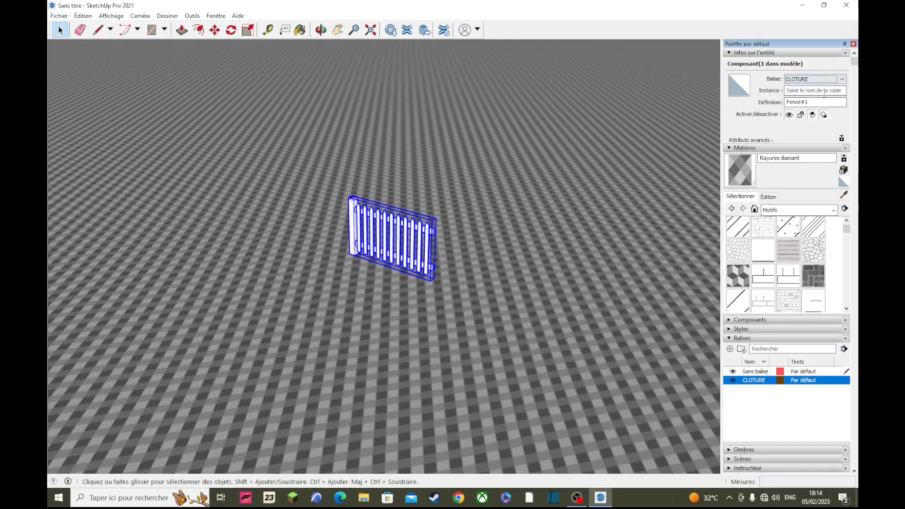
Switch the visibility of the CLOTURE tag off and back on to hide and show the fence
left_click(733, 380)
left_click(733, 380)
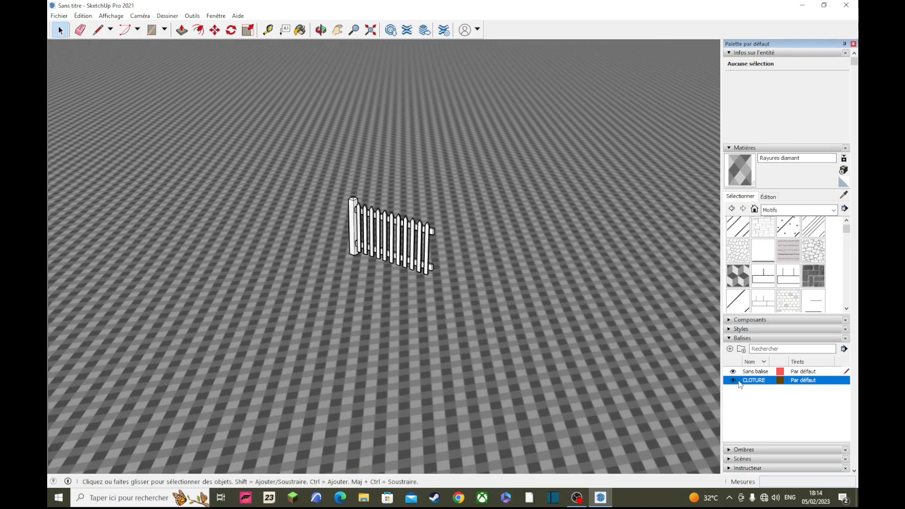
right_click(734, 383)
left_click(734, 406)
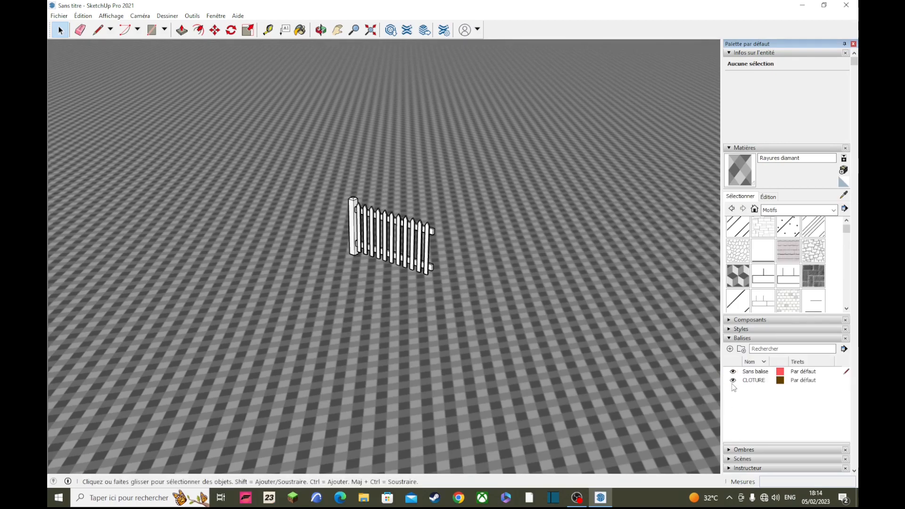
left_click(733, 381)
scroll(386, 244, "down", 3)
scroll(386, 243, "down", 2)
scroll(385, 242, "up", 3)
left_click(733, 380)
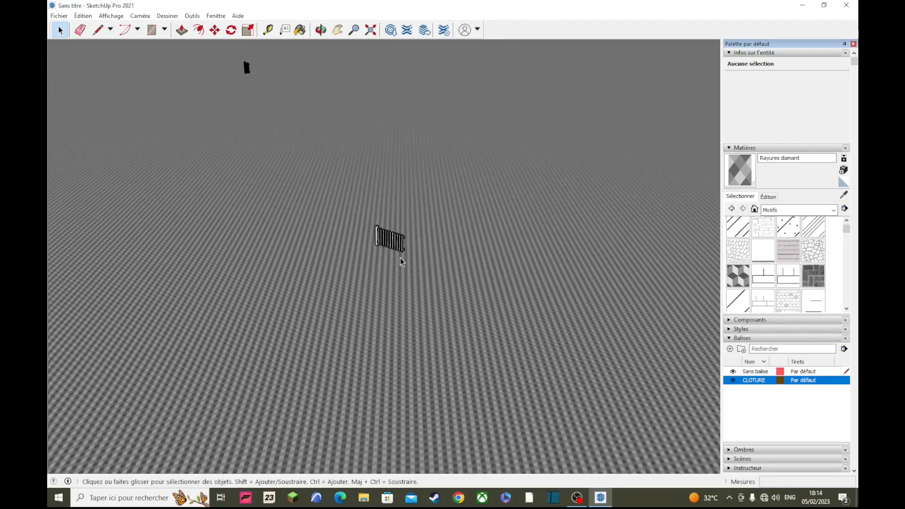
scroll(408, 268, "up", 5)
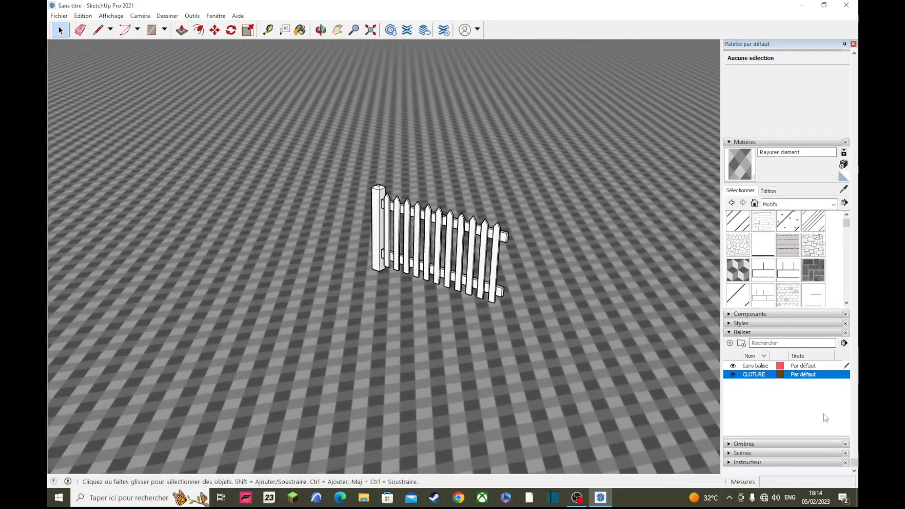
Collapse the Balises and Matières sections, and briefly expand the Scènes section before collapsing it
left_click(753, 338)
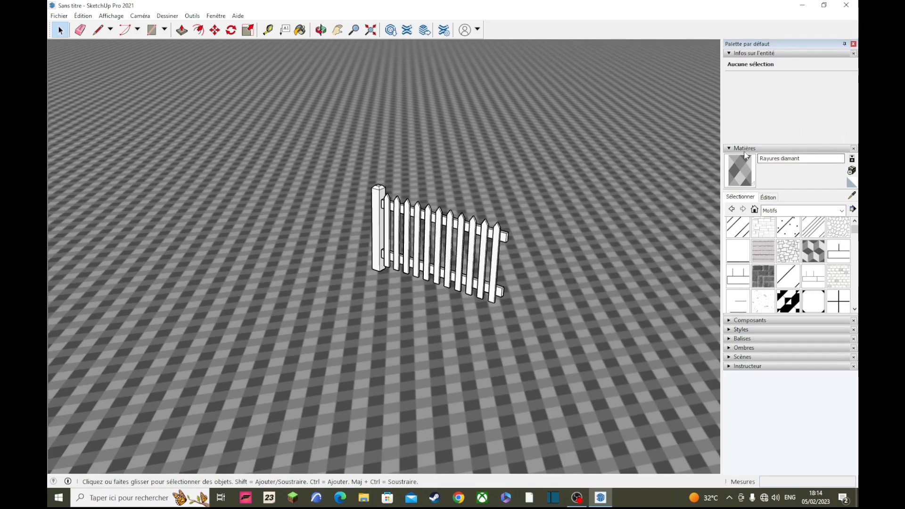
left_click(730, 149)
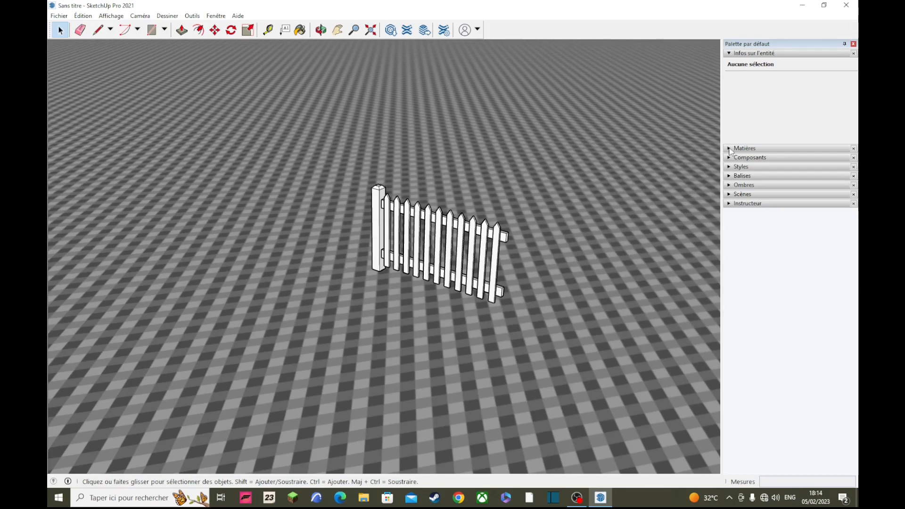
left_click(729, 196)
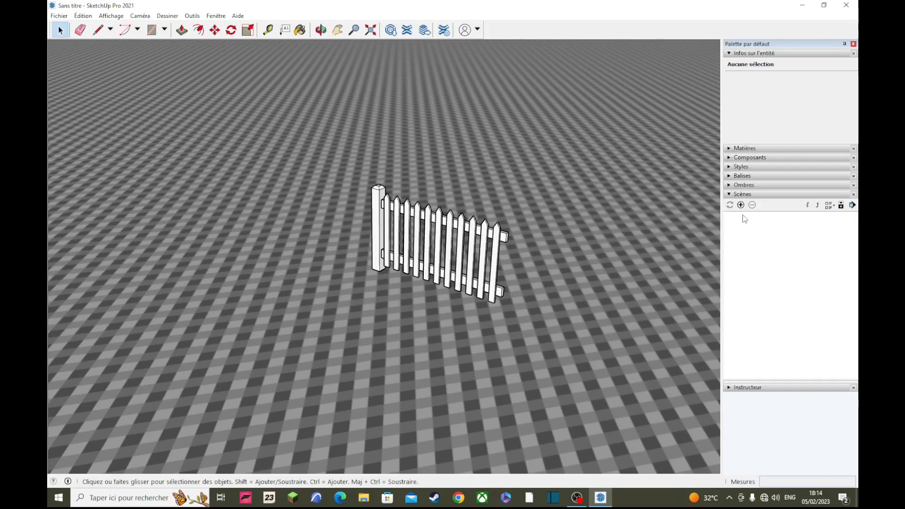
left_click(728, 195)
left_click(729, 195)
left_click(729, 195)
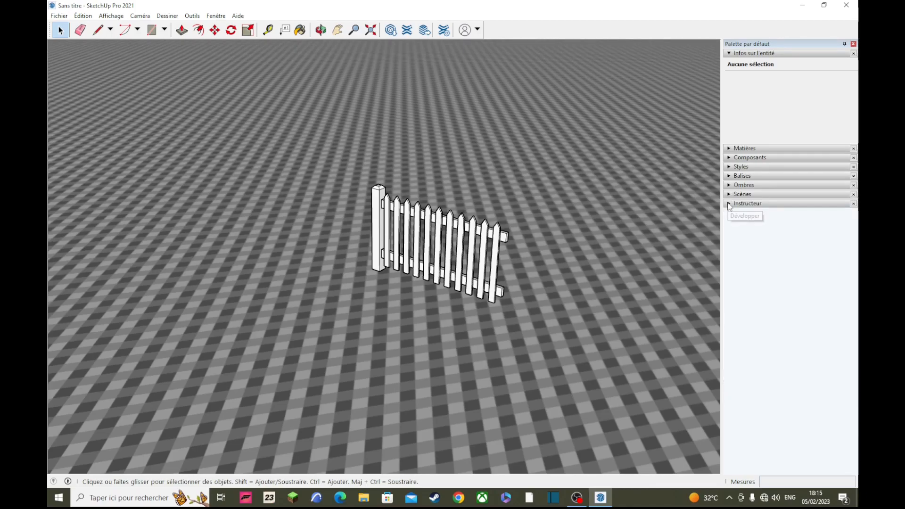
Expand the Instructeur section and read its help for the Arc, Pousser/Tirer and Mètre tools
left_click(729, 204)
scroll(505, 219, "down", 1)
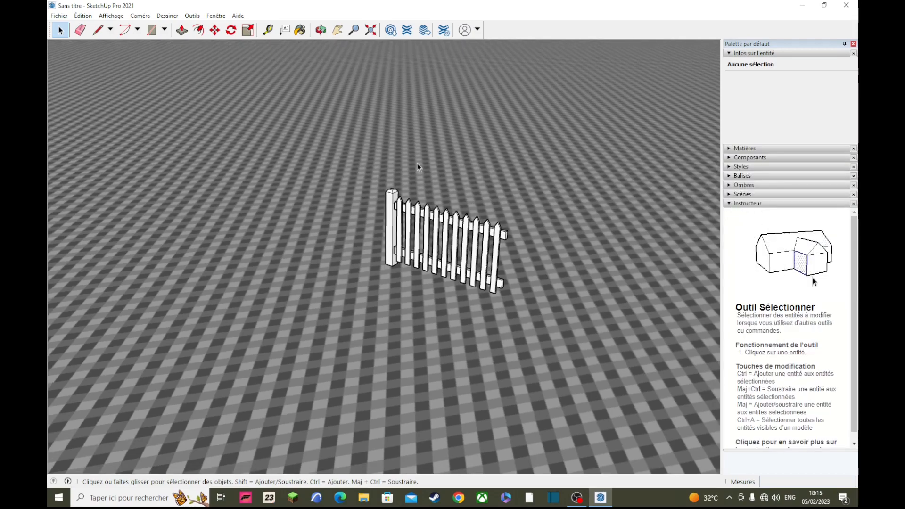
left_click(124, 31)
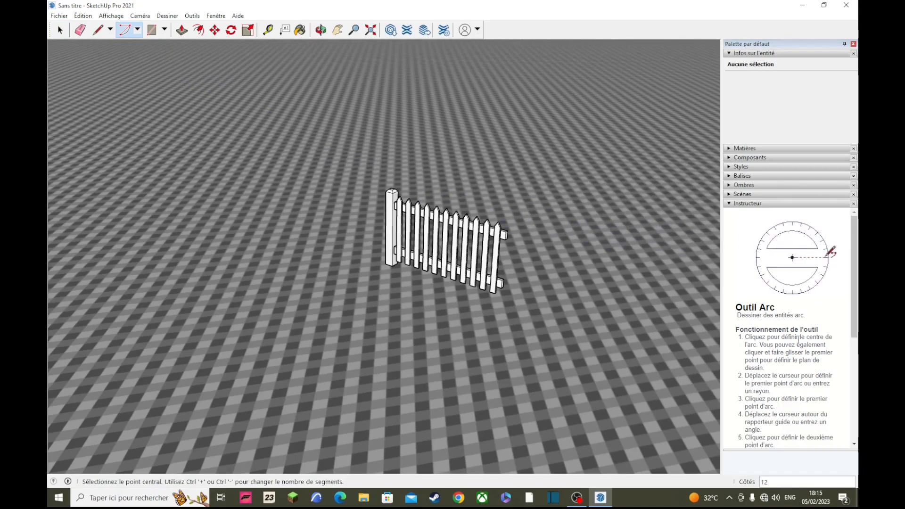
left_click(181, 29)
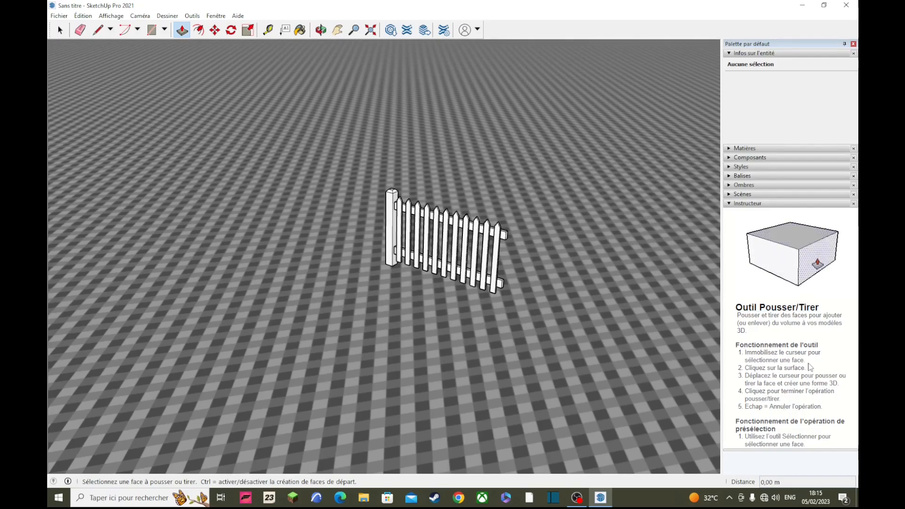
left_click_drag(745, 407, 825, 412)
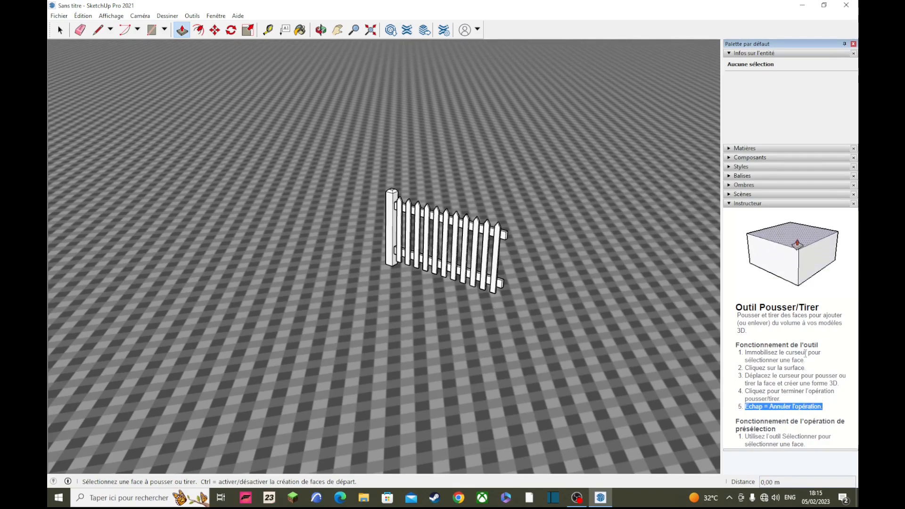
key("f")
key("t")
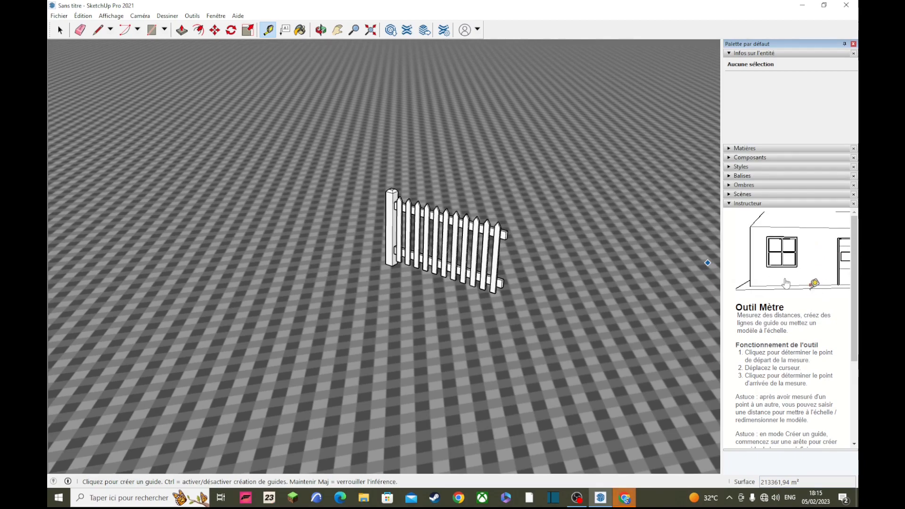
key("space")
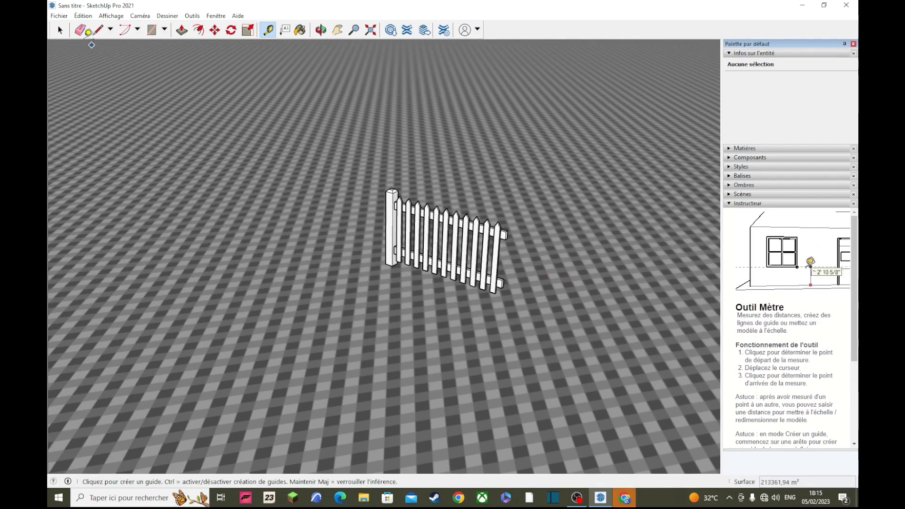
Collapse the Instructeur and Infos sur l'entité sections of the default tray
left_click(749, 203)
left_click(750, 53)
scroll(469, 64, "down", 8)
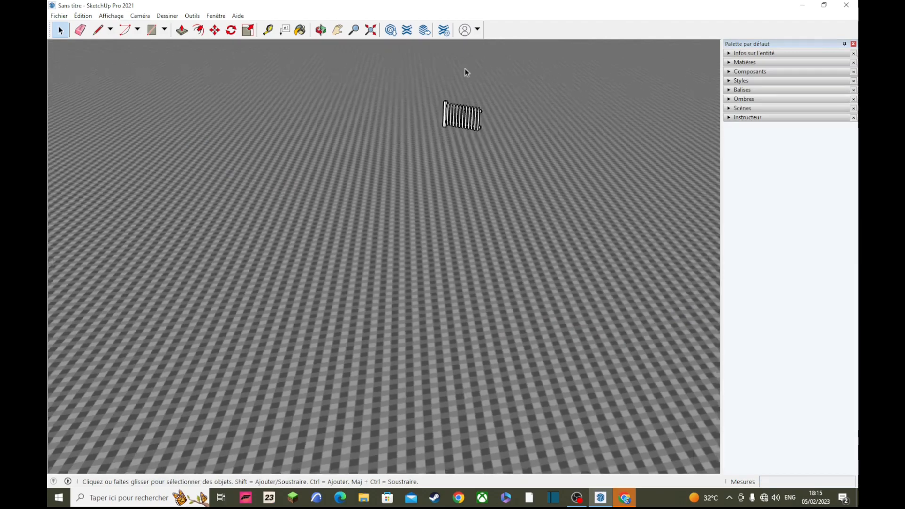
scroll(457, 90, "down", 3)
middle_click_drag(448, 106, 356, 302, "shift")
scroll(511, 215, "down", 1)
middle_click_drag(542, 243, 519, 270)
scroll(471, 273, "up", 2)
scroll(471, 273, "down", 2)
scroll(376, 224, "up", 1)
middle_click_drag(376, 228, 418, 248)
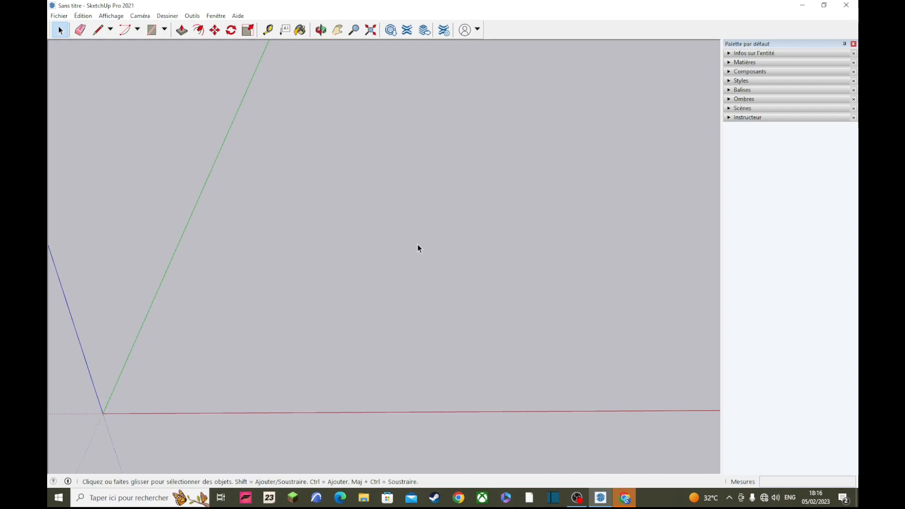
middle_click_drag(380, 291, 287, 279)
middle_click_drag(504, 260, 332, 253)
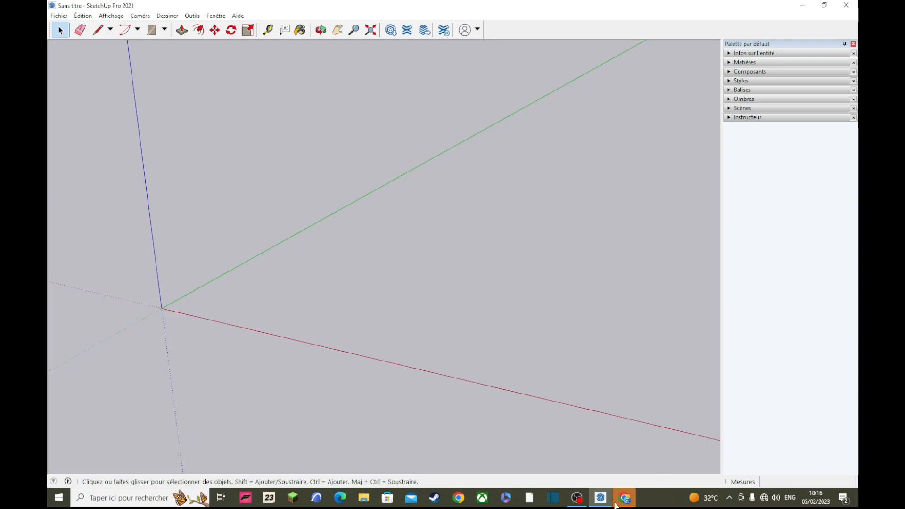
mouse_move(302, 221)
middle_mouse_down()
mouse_move(299, 204)
mouse_move(336, 195)
mouse_move(475, 216)
mouse_move(471, 225)
middle_mouse_up()
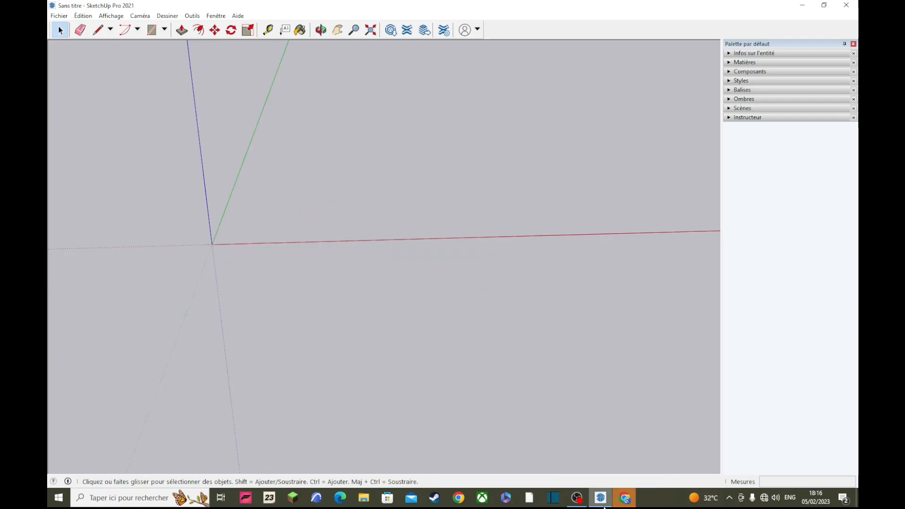